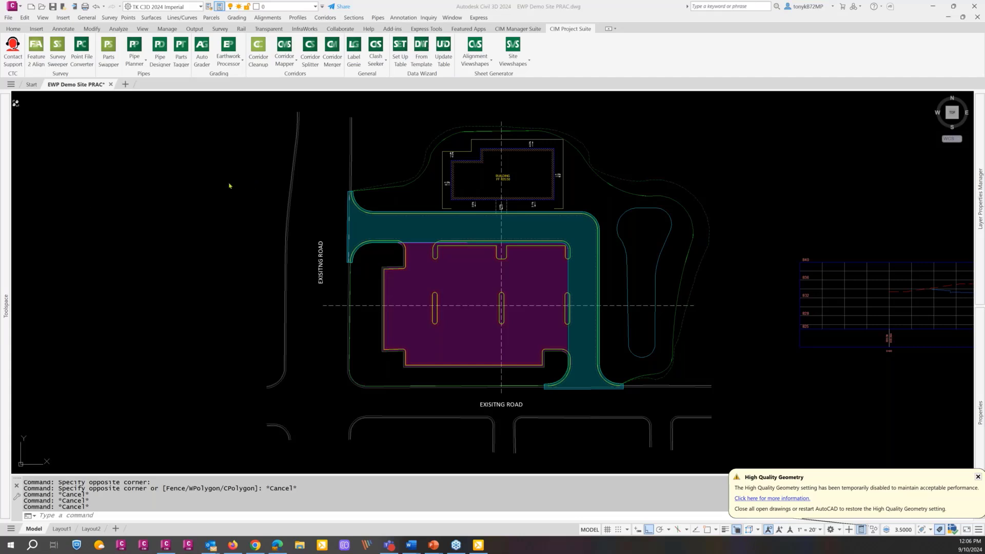
Start the Offset Earthwork Regions tool and set the offset distance to 0.15
mouse_move(4, 228)
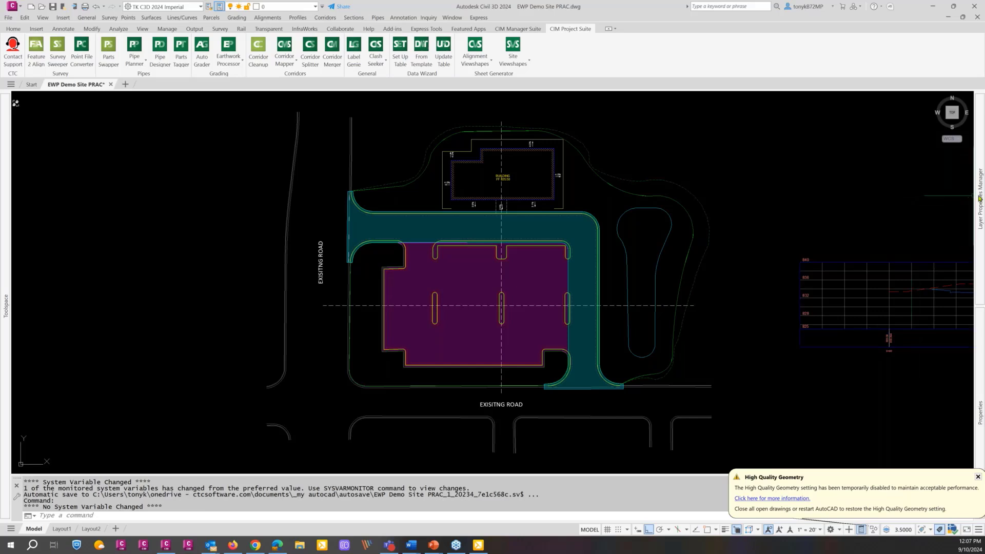
mouse_move(977, 198)
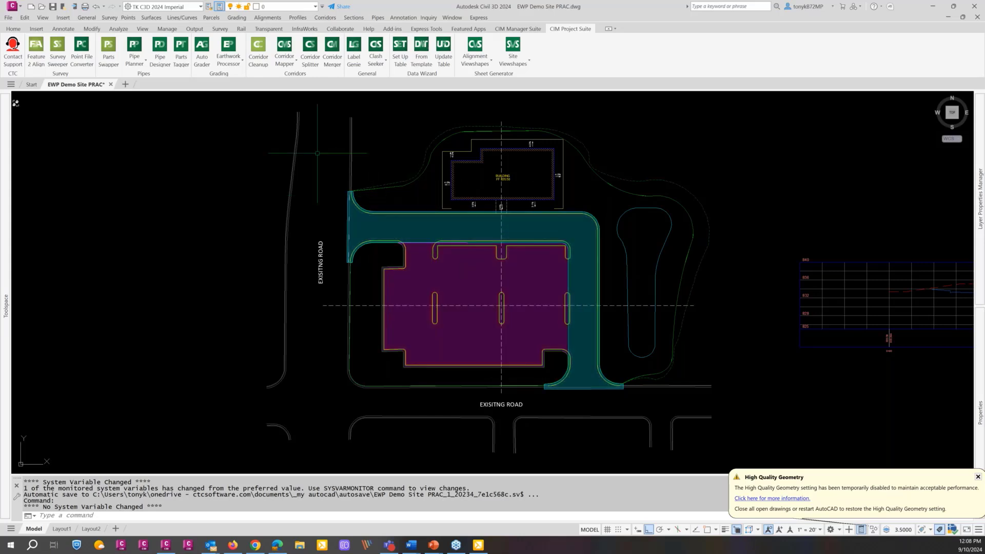
scroll(406, 242, "up", 10)
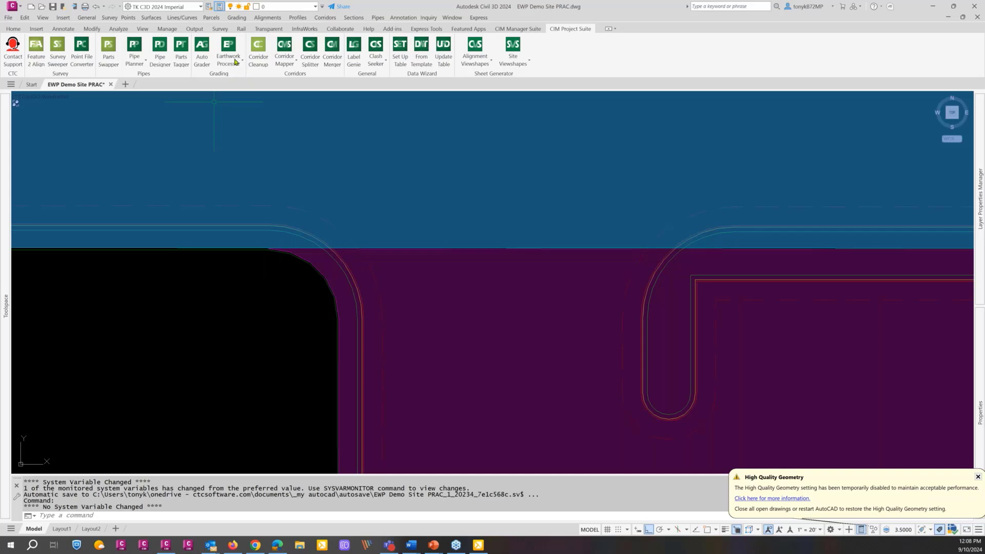
left_click(235, 62)
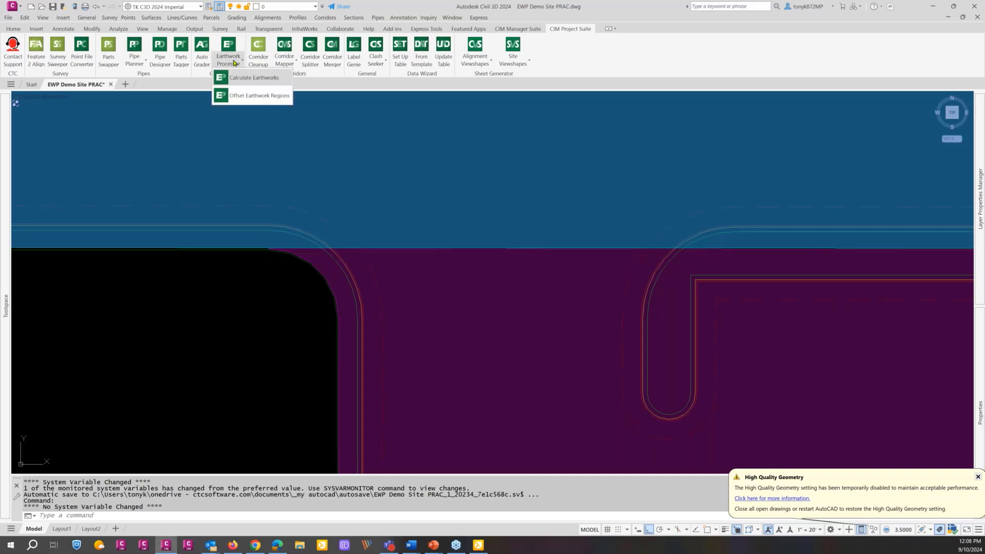
left_click(240, 96)
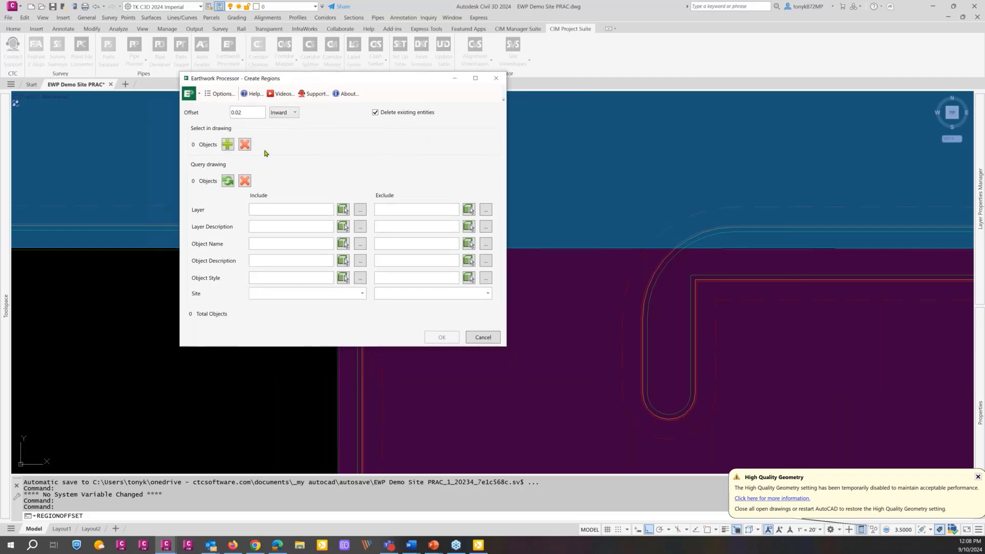
left_click_drag(318, 83, 321, 85)
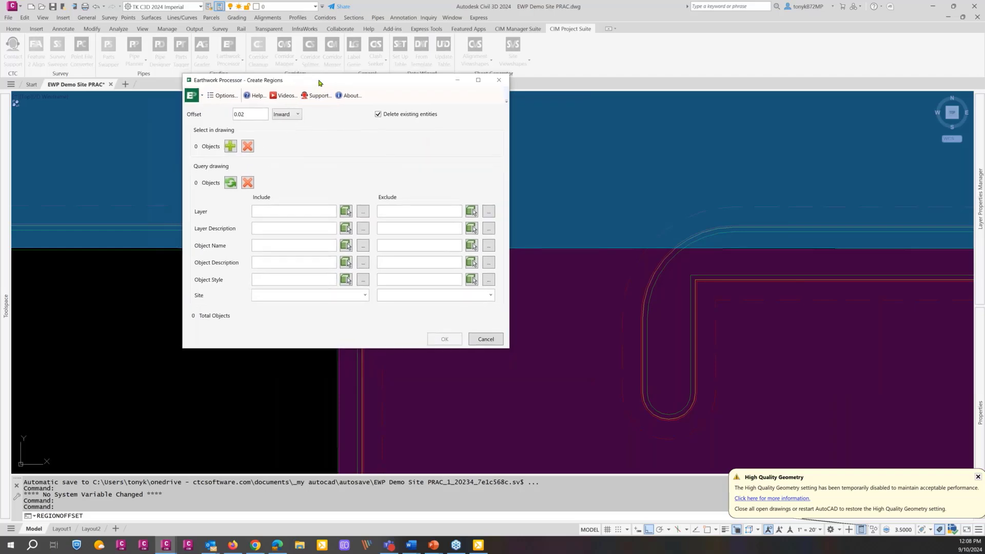
double_click(248, 114)
left_click(248, 114)
type("0000000")
left_click_drag(265, 114, 227, 118)
key("Delete")
type(".02")
key("BackSpace")
key("BackSpace")
key("BackSpace")
type("1.5")
left_click_drag(243, 114, 209, 115)
type(".15")
Add the turf region boundary alongside the purple area's curved corner to the objects to offset
left_click(231, 146)
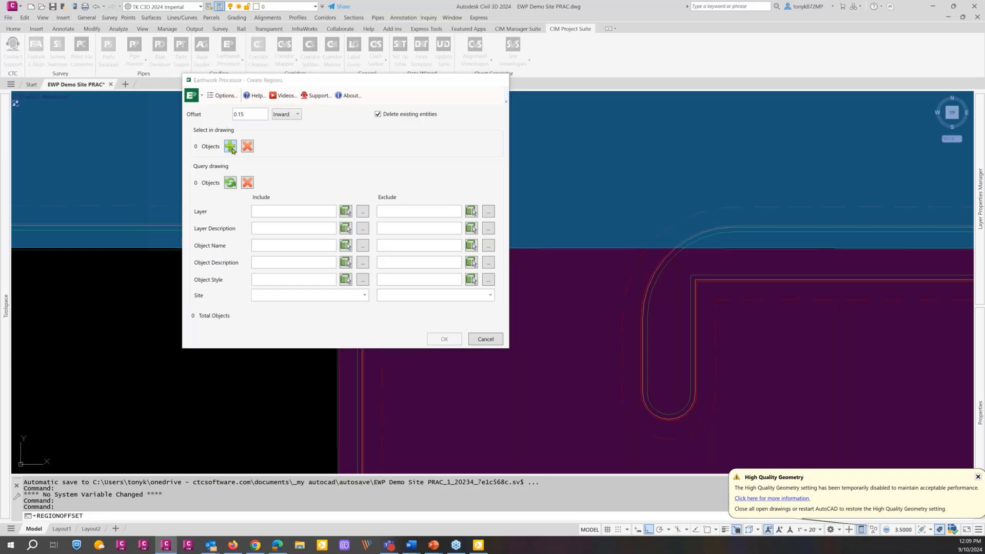
scroll(313, 263, "up", 5)
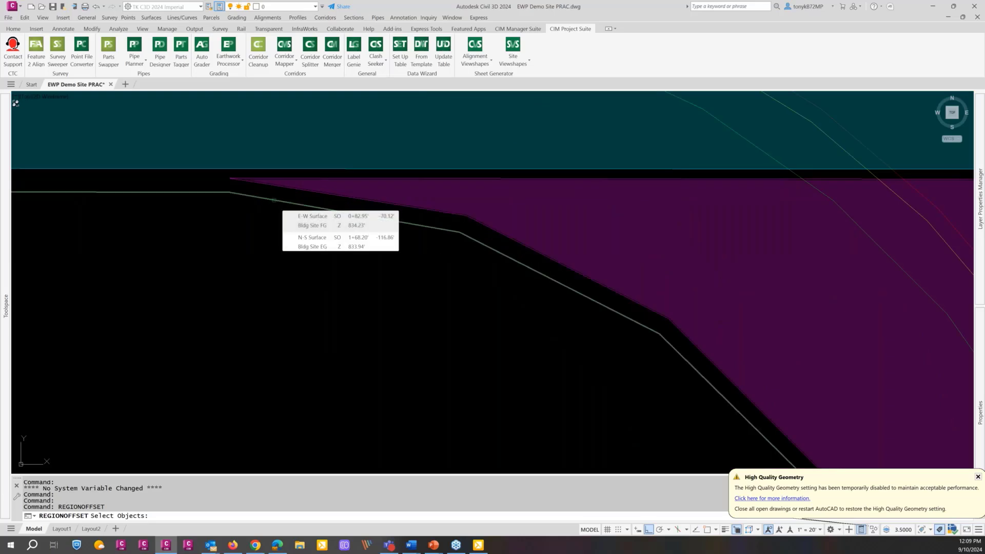
left_click(275, 201)
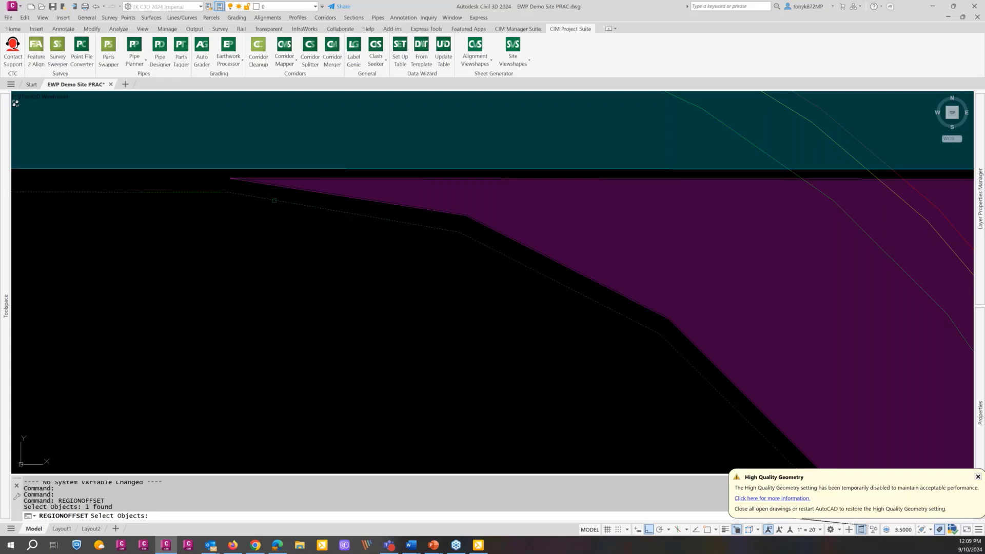
key("Return")
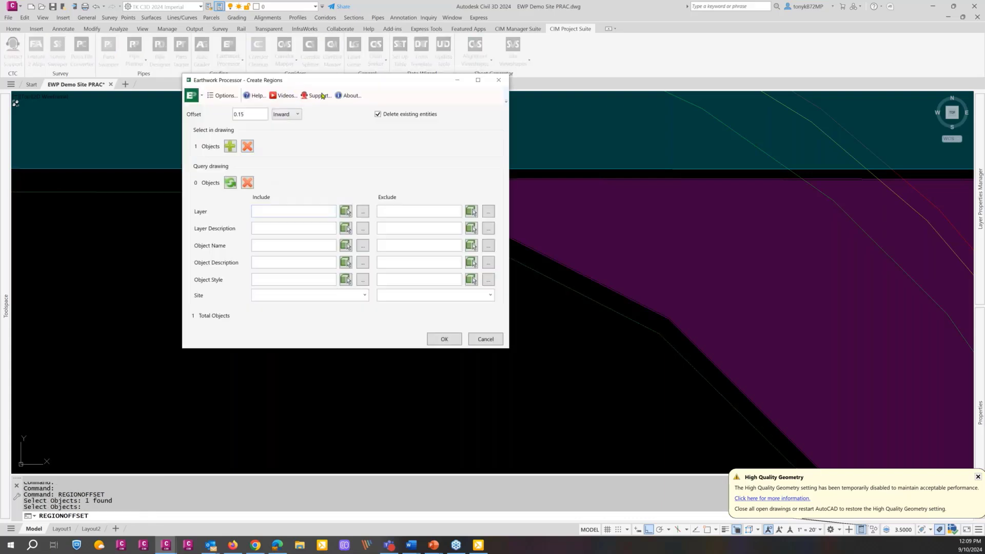
left_click_drag(300, 81, 453, 98)
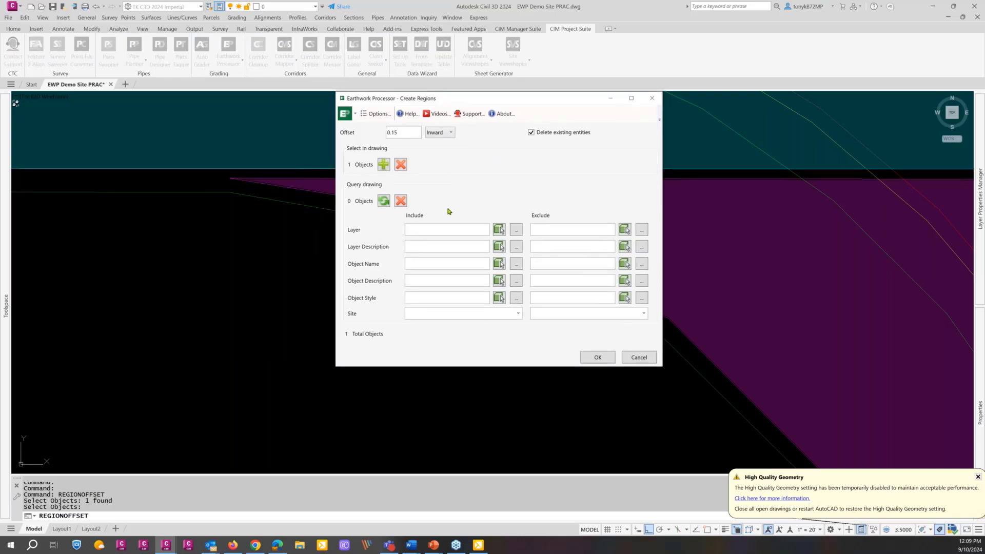
Try replacing the picked object with a drawing query for layers matching erwk*, and clear that layer filter
left_click(402, 169)
left_click(421, 226)
type("erwk*")
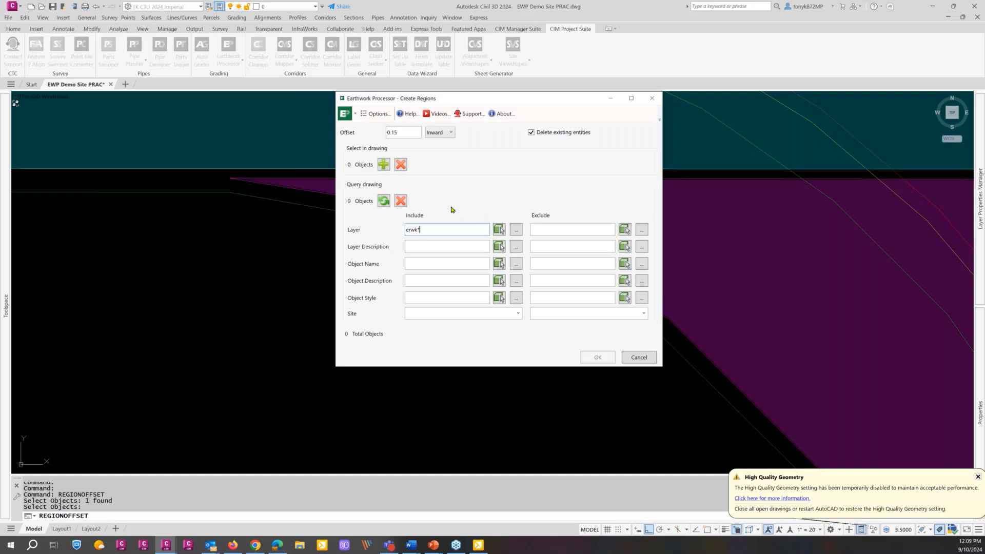
left_click(385, 201)
left_click_drag(433, 229, 379, 236)
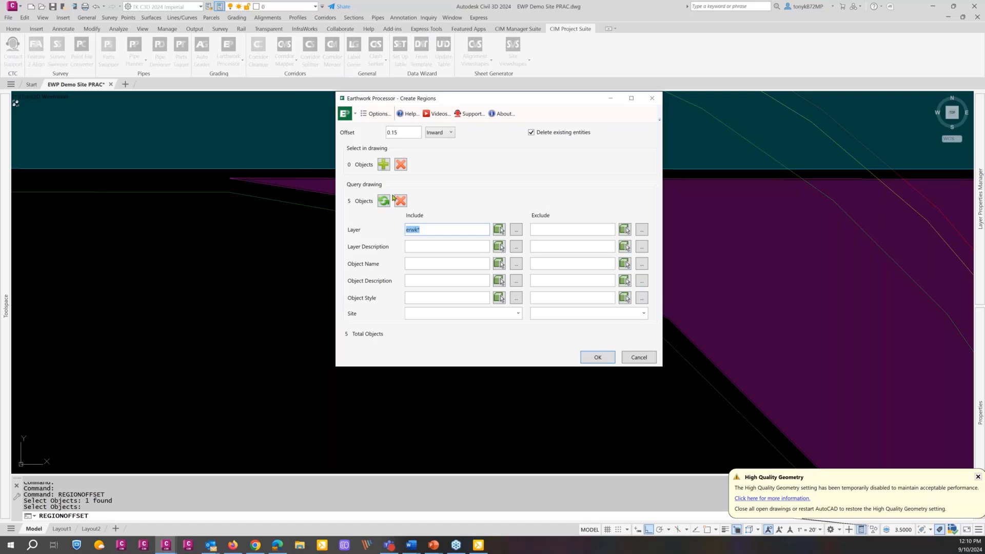
key("Delete")
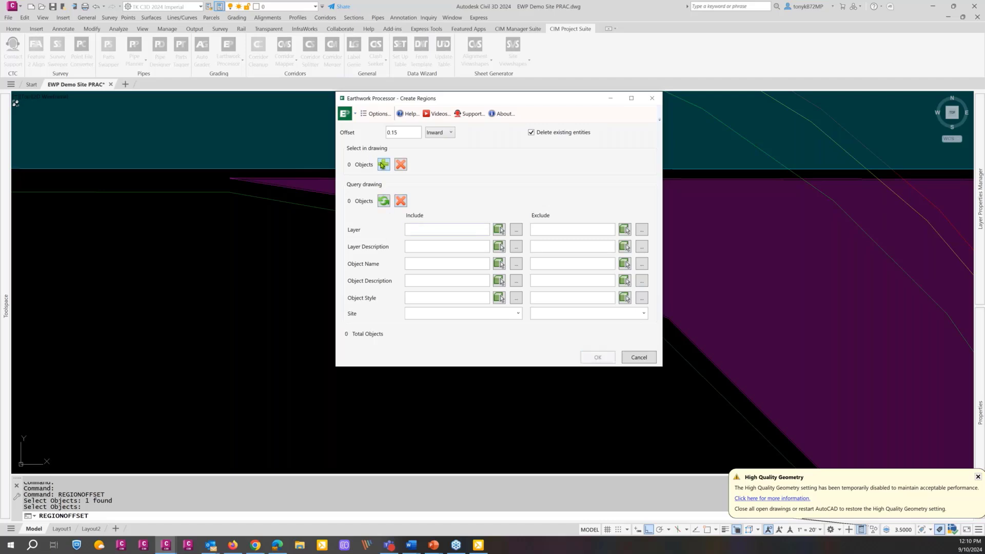
Pick the turf region boundary again and offset it inward by 0.15, deleting the existing entity
left_click(383, 164)
left_click(320, 209)
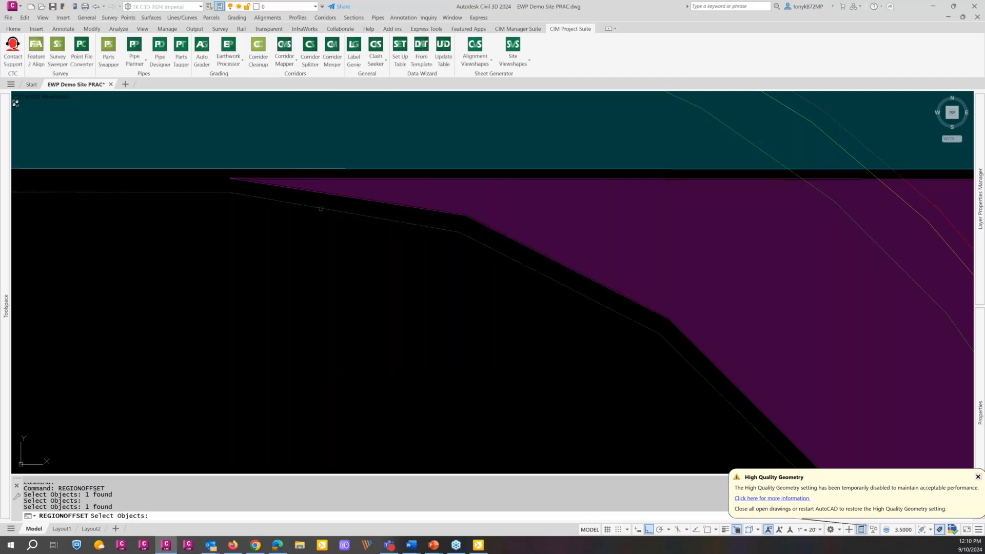
key("Return")
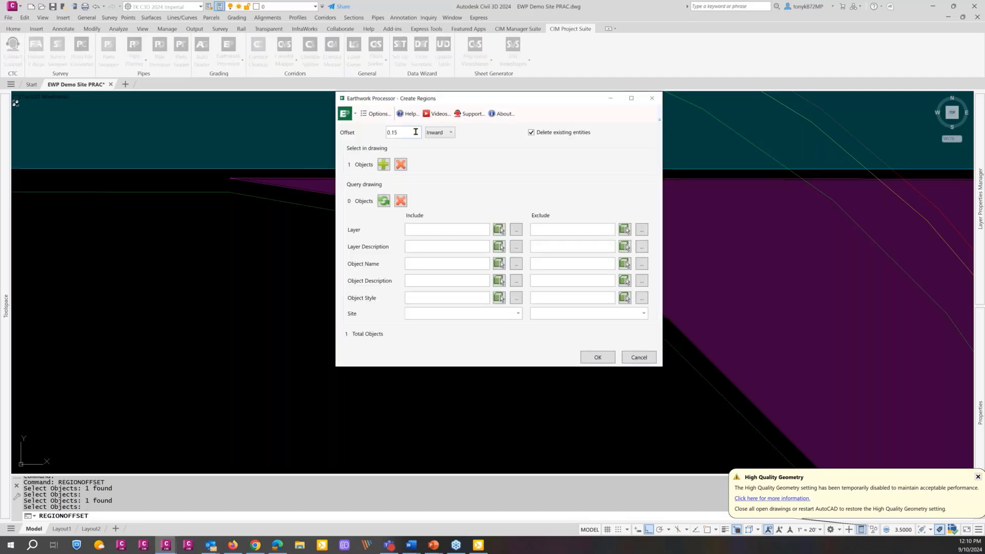
left_click(449, 133)
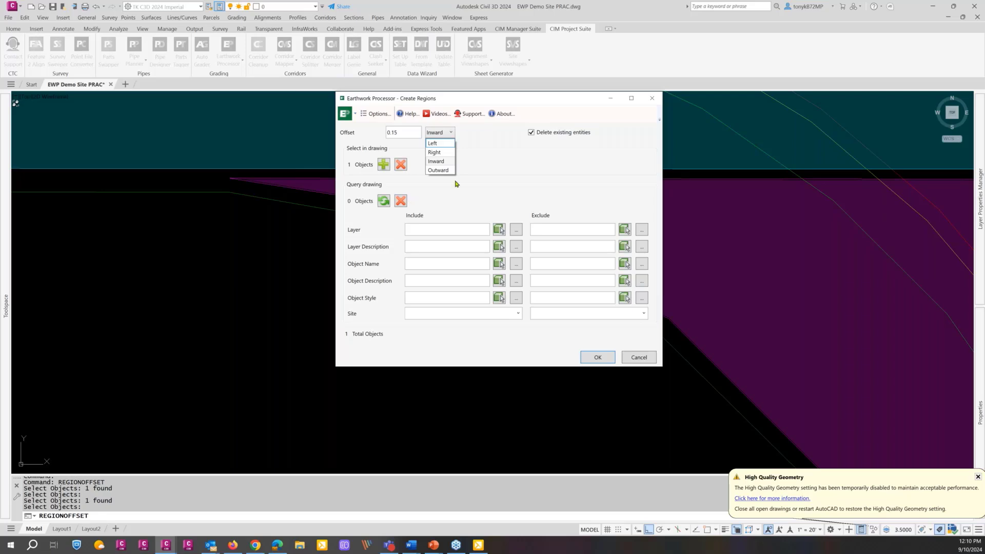
left_click(441, 162)
left_click(598, 359)
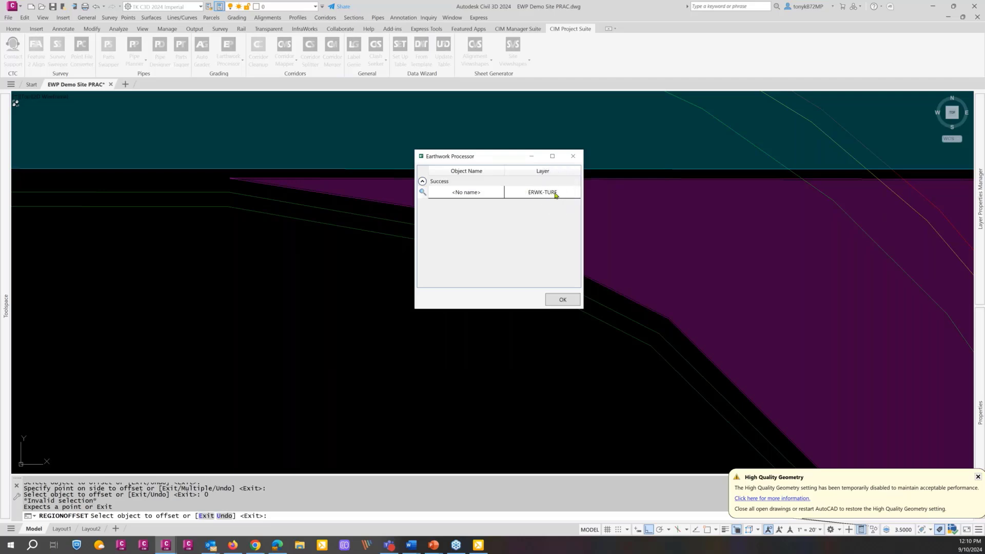
left_click(550, 302)
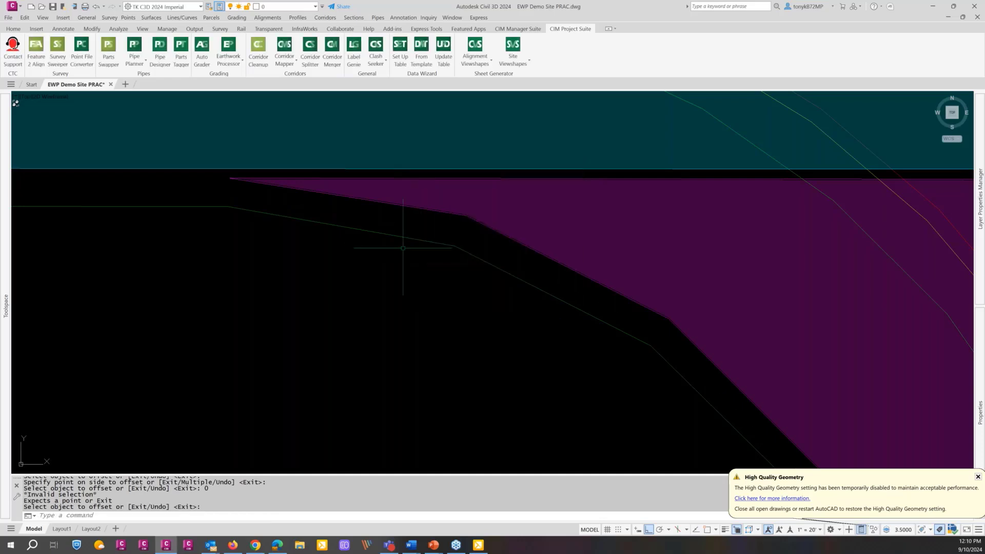
Undo the last region offset of the turf boundary
type("u")
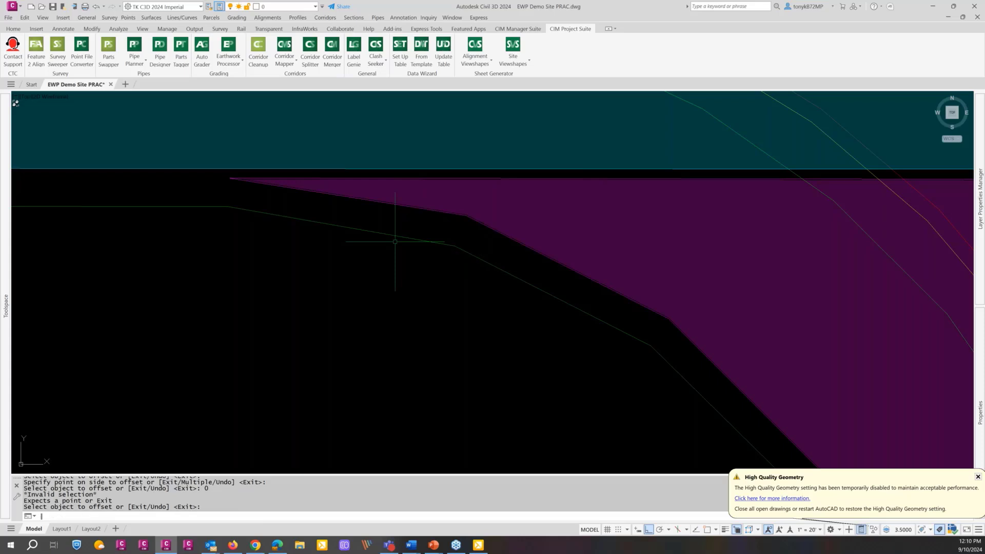
key("Return")
scroll(246, 245, "up", 5)
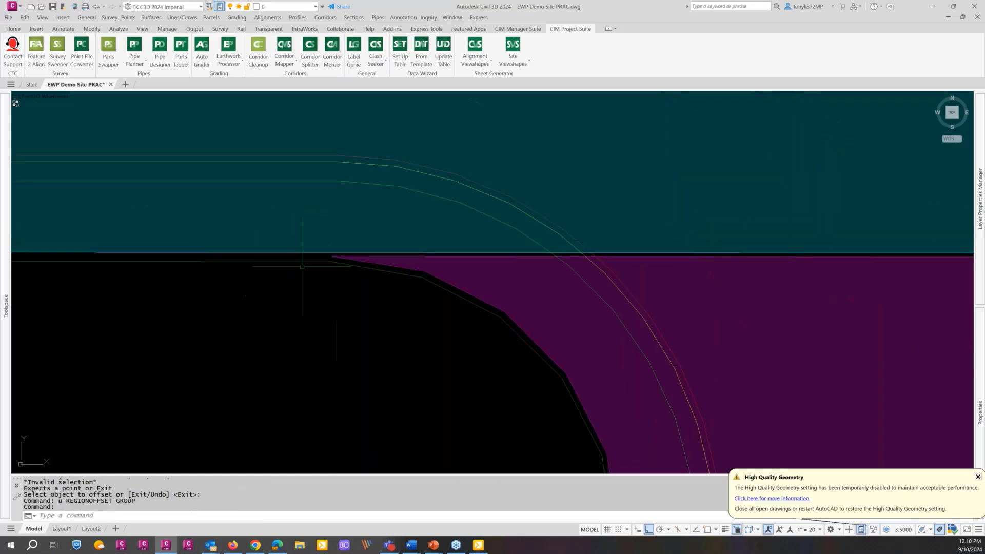
key("Escape")
key("Escape")
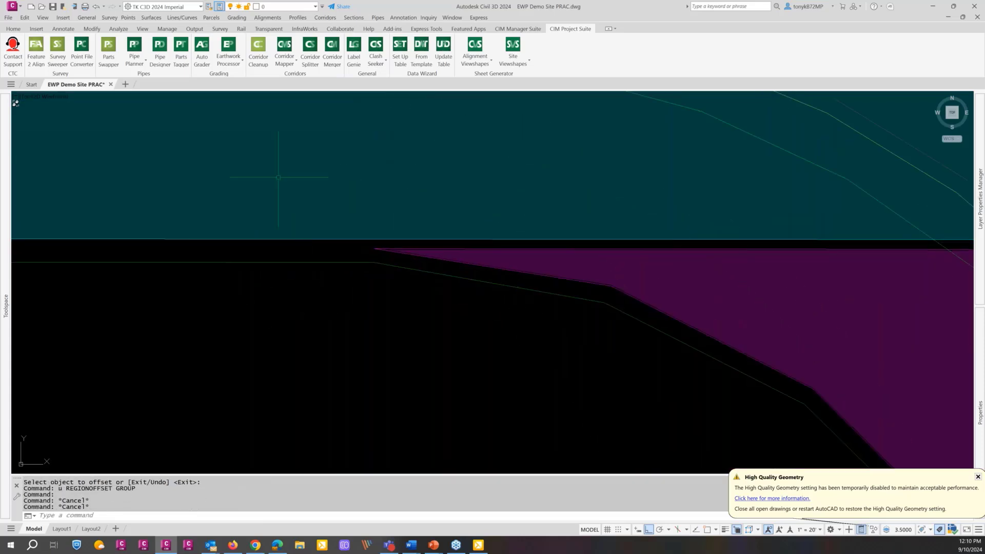
Offset the turf region boundary inward by 0.02 with Offset Earthwork Regions, keeping the existing entity
left_click(229, 61)
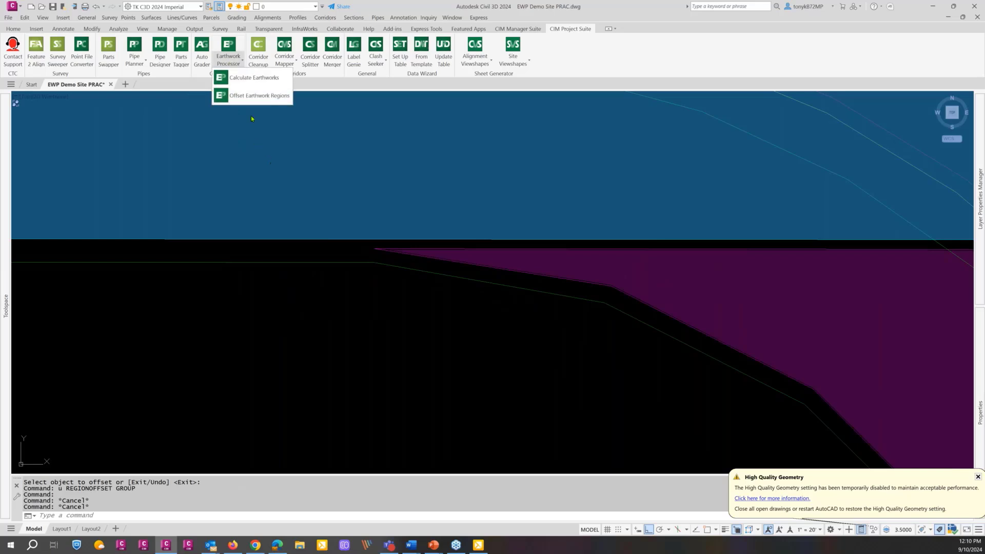
left_click(254, 96)
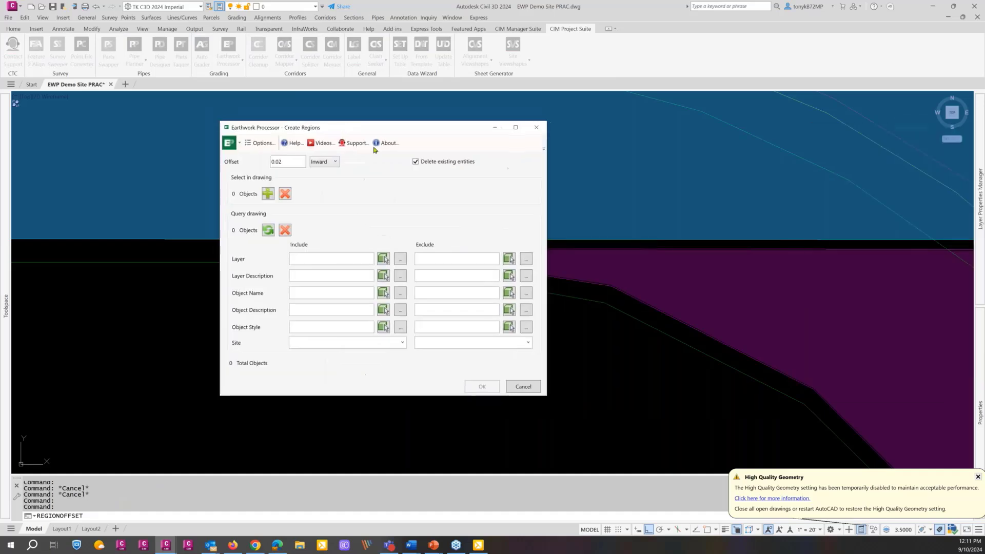
left_click(415, 162)
left_click(415, 162)
left_click(267, 194)
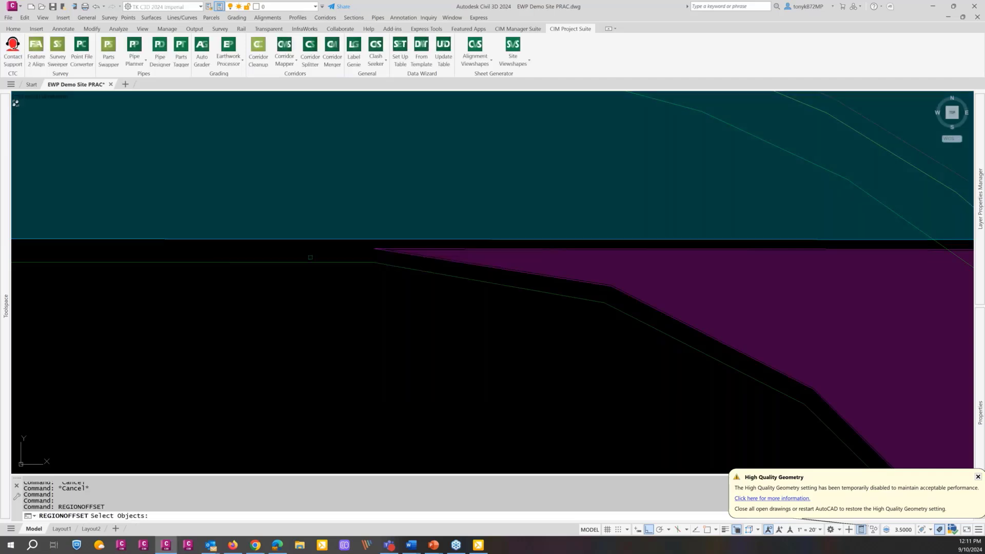
left_click(311, 262)
key("Return")
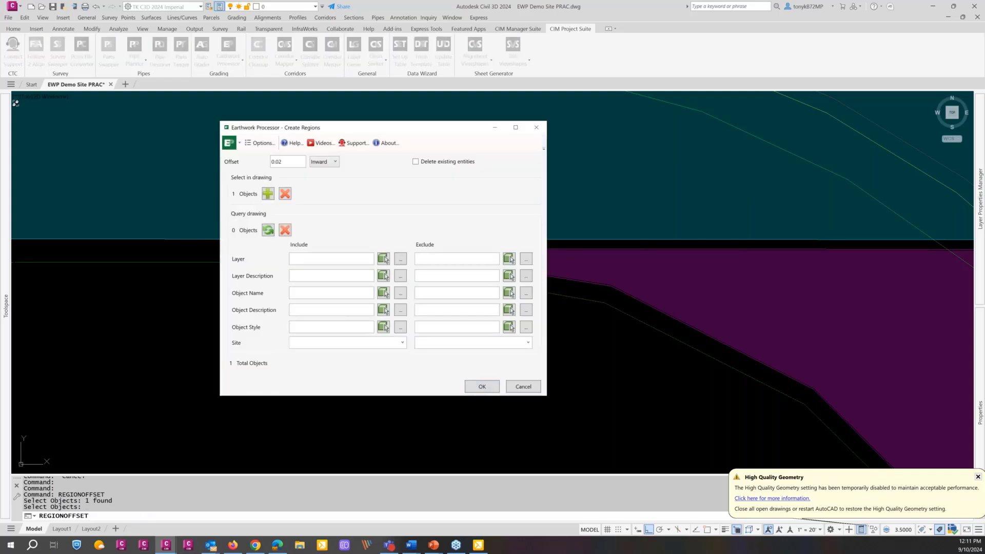
left_click(479, 387)
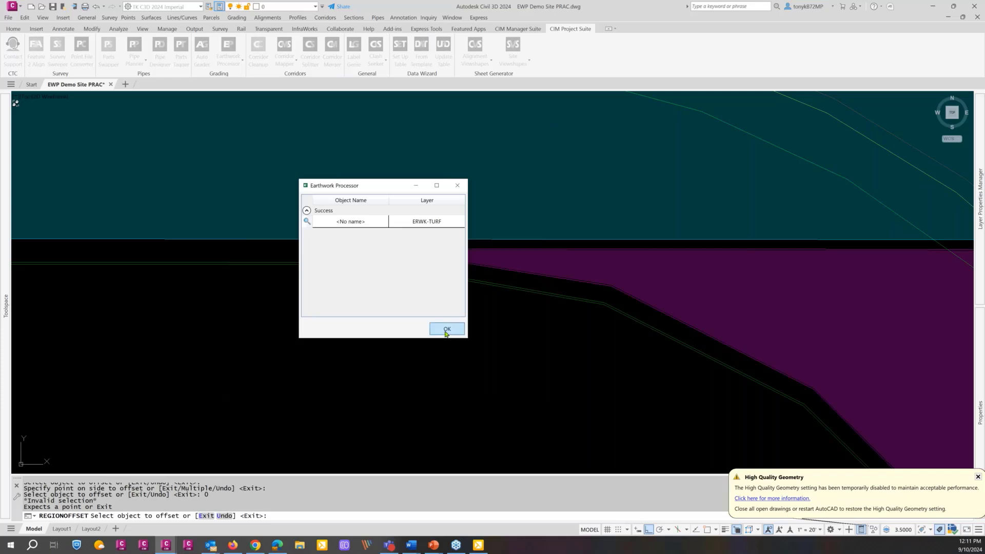
left_click(447, 329)
Measure the perpendicular distance between the offset turf boundary and the original one, using nearest and perpendicular snaps
scroll(473, 273, "up", 3)
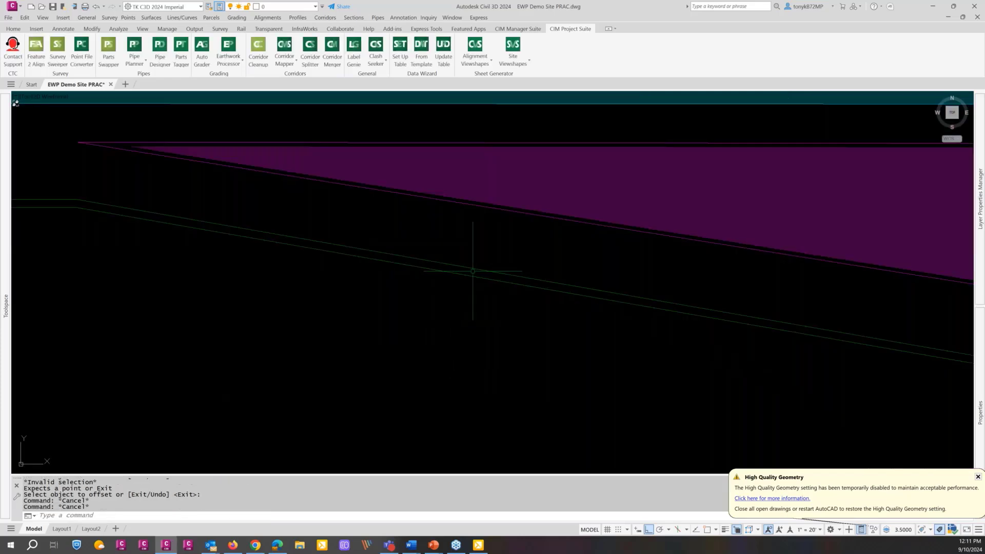
type("d")
key("Return")
type("nea")
key("Return")
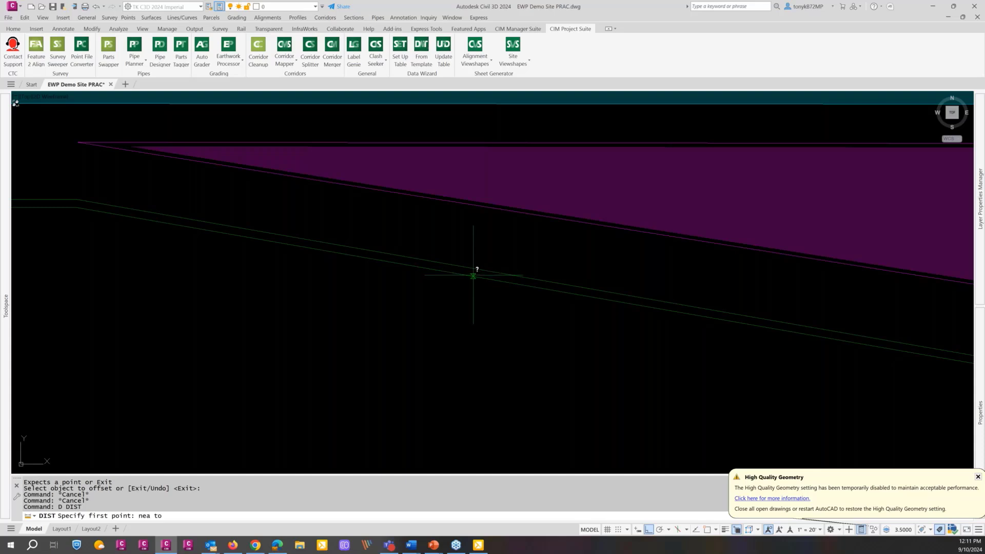
left_click(472, 275)
type("per")
key("Return")
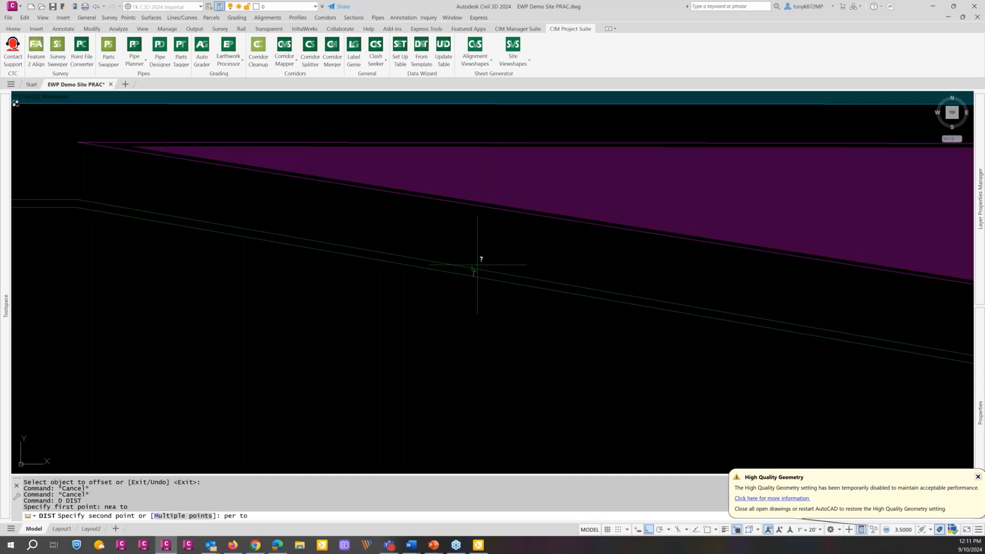
left_click(477, 265)
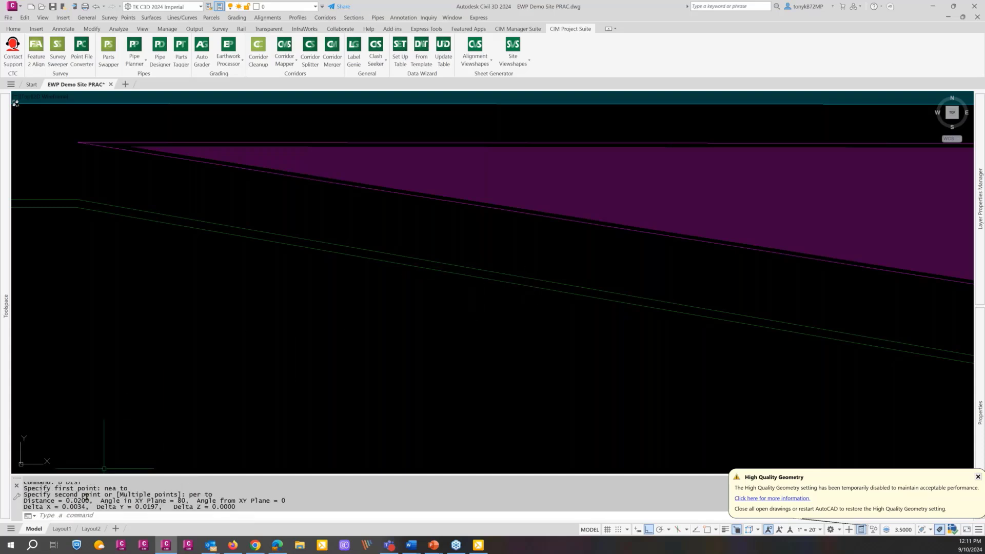
Examine the layer and elevation properties of the original and offset turf boundary polylines, and deselect them
left_click(438, 261)
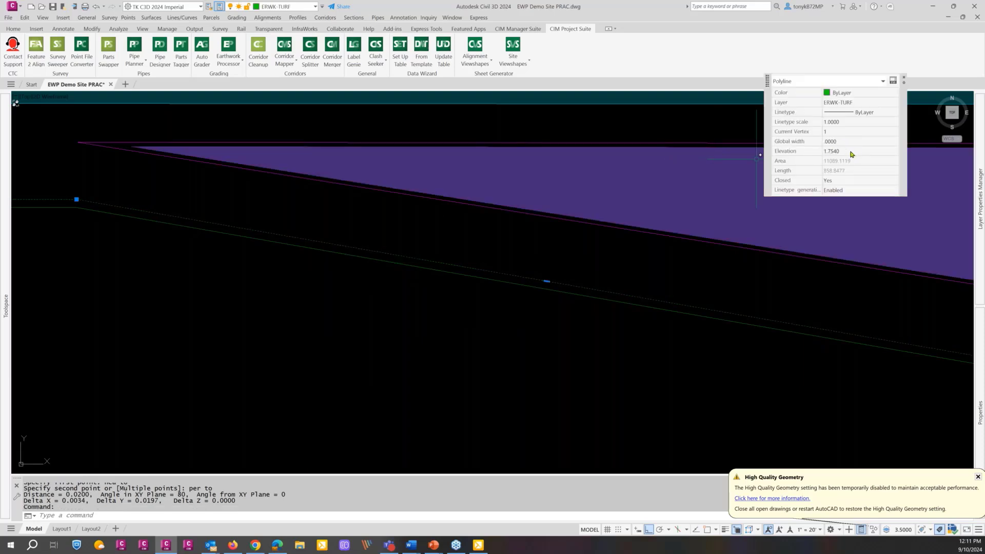
left_click(547, 288)
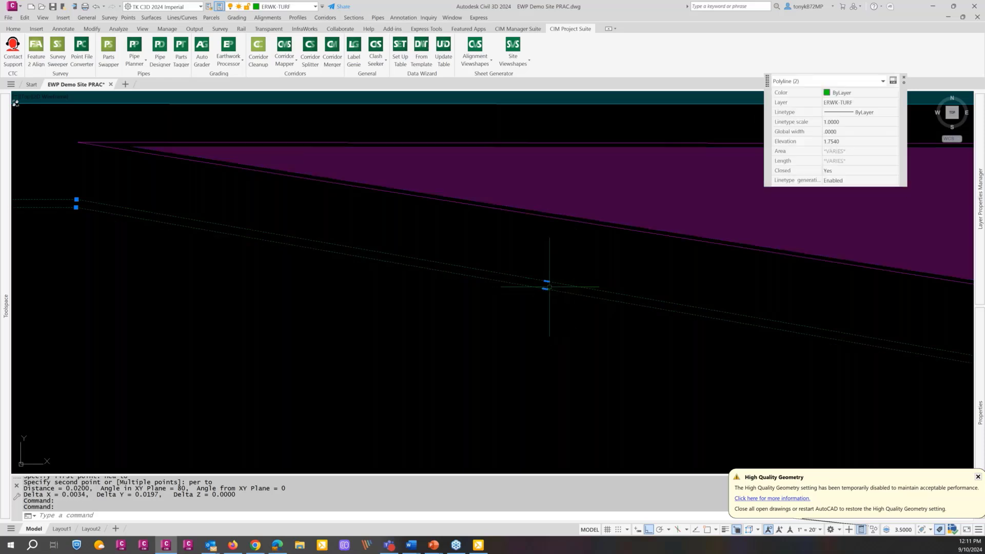
key("Escape")
left_click(545, 288)
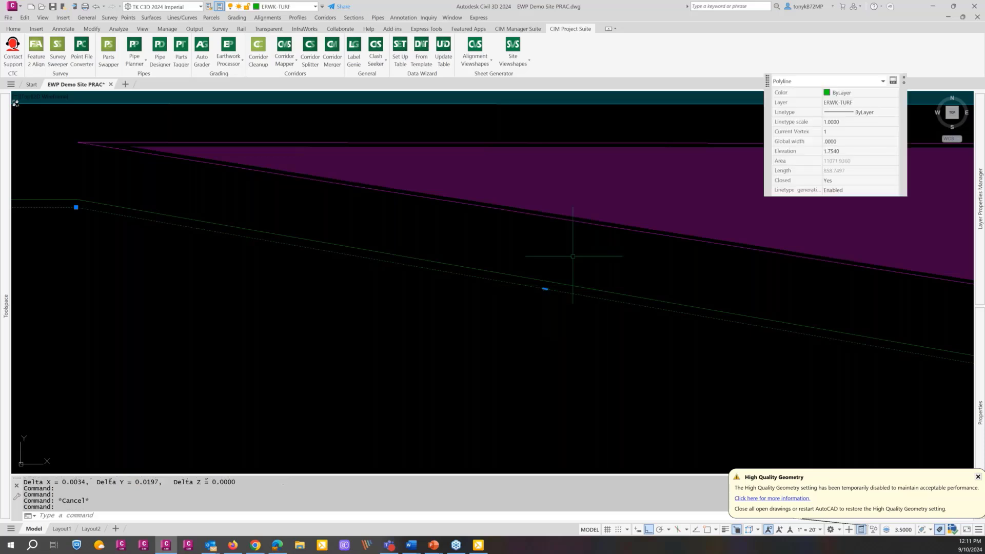
key("Escape")
key("Escape")
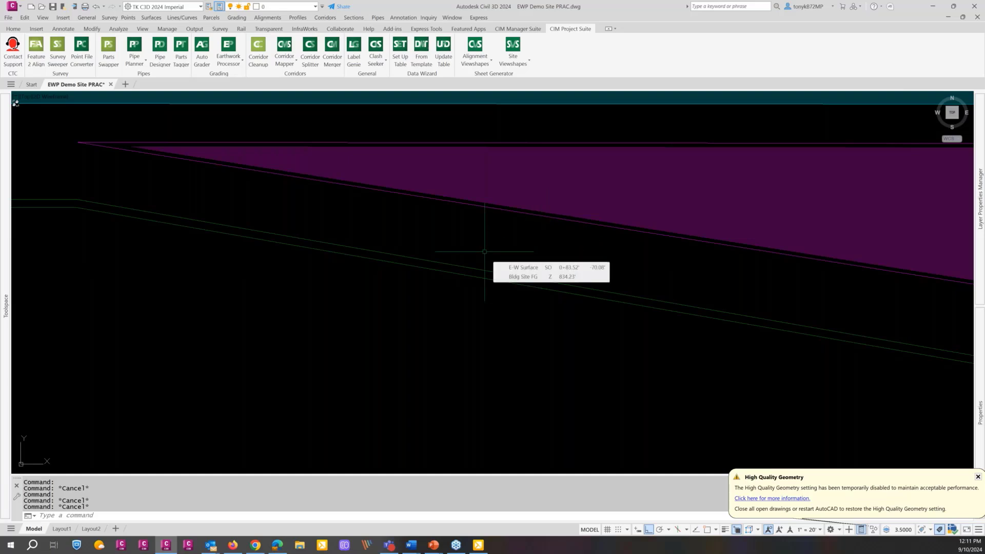
Erase the inner of the two parallel turf boundary polylines
scroll(483, 250, "down", 2)
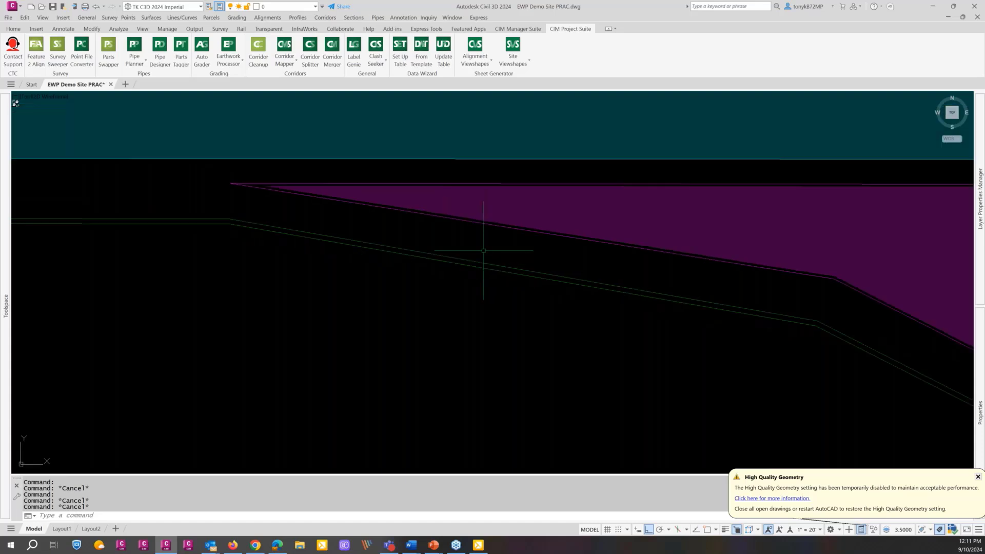
type("e")
key("Return")
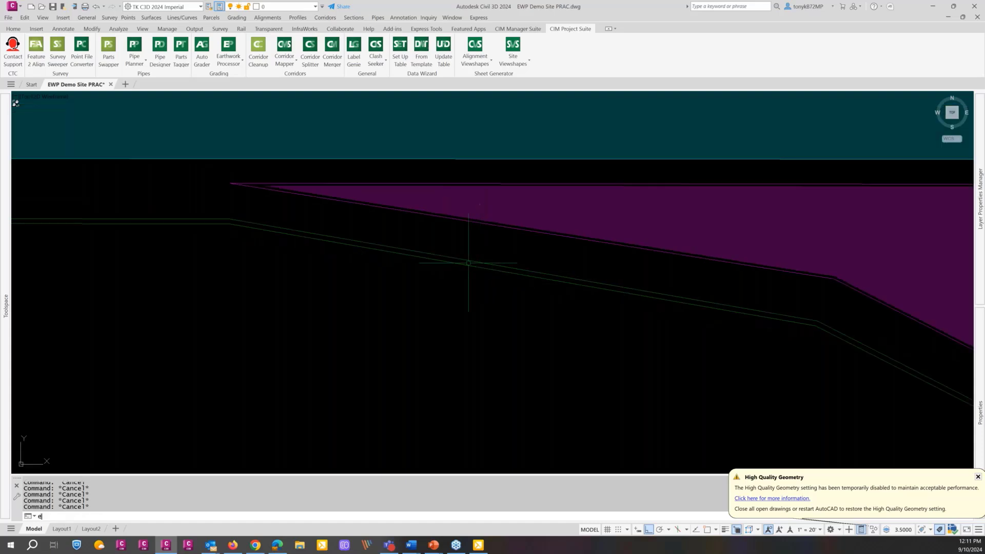
left_click(470, 264)
key("Escape")
scroll(470, 264, "down", 5)
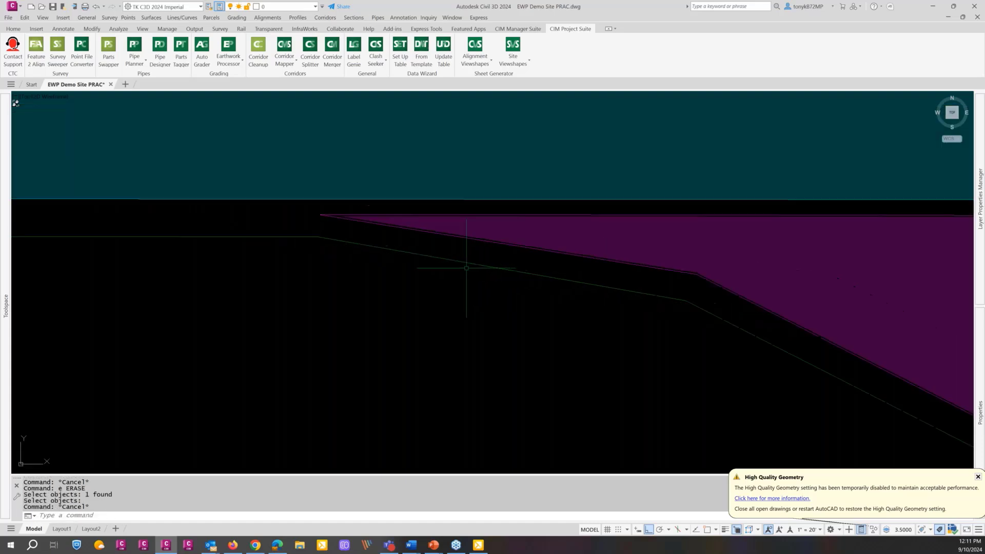
scroll(445, 271, "up", 4)
key("Escape")
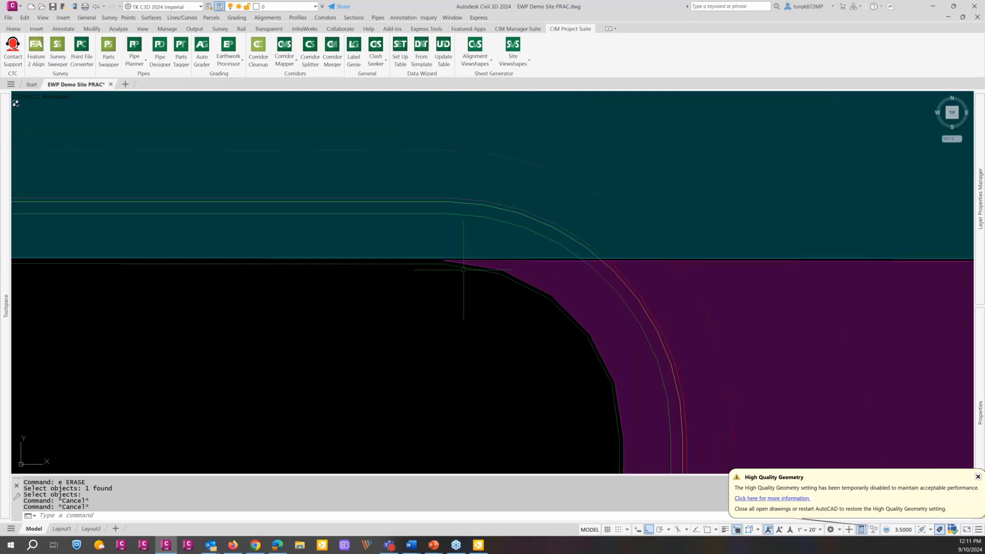
Undo the view changes and the erase of the inner turf boundary polyline
type("u")
key("Return")
type("u")
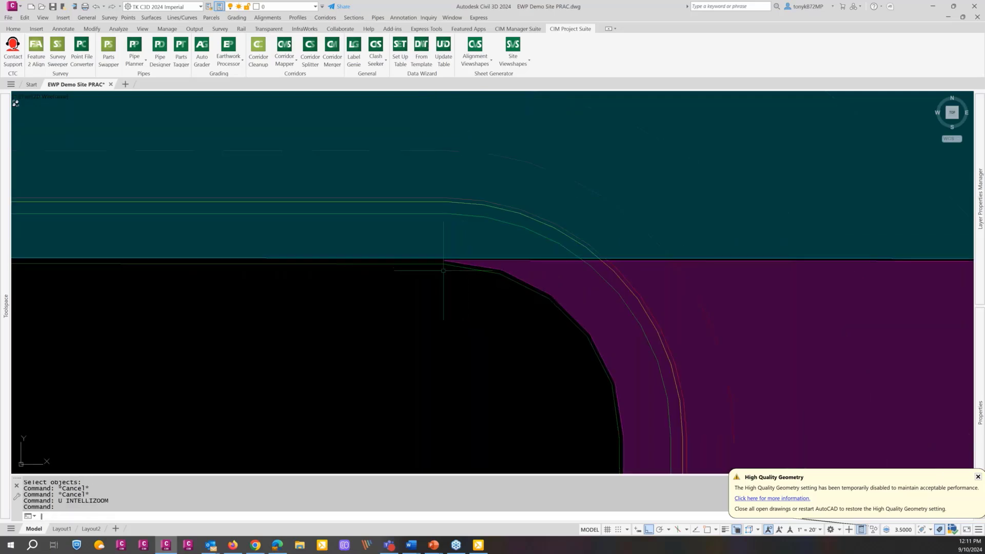
key("Return")
key("Escape")
key("Escape")
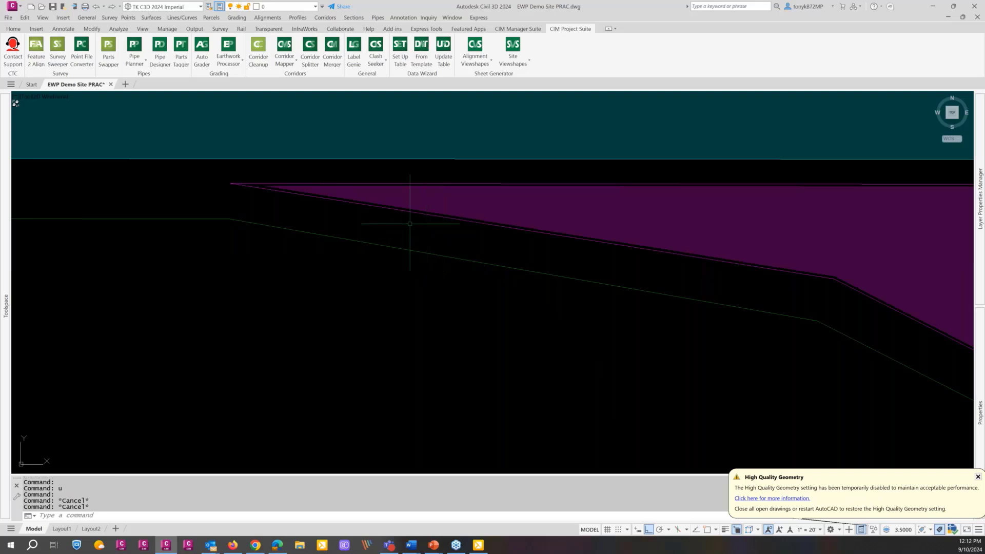
type("u")
key("Return")
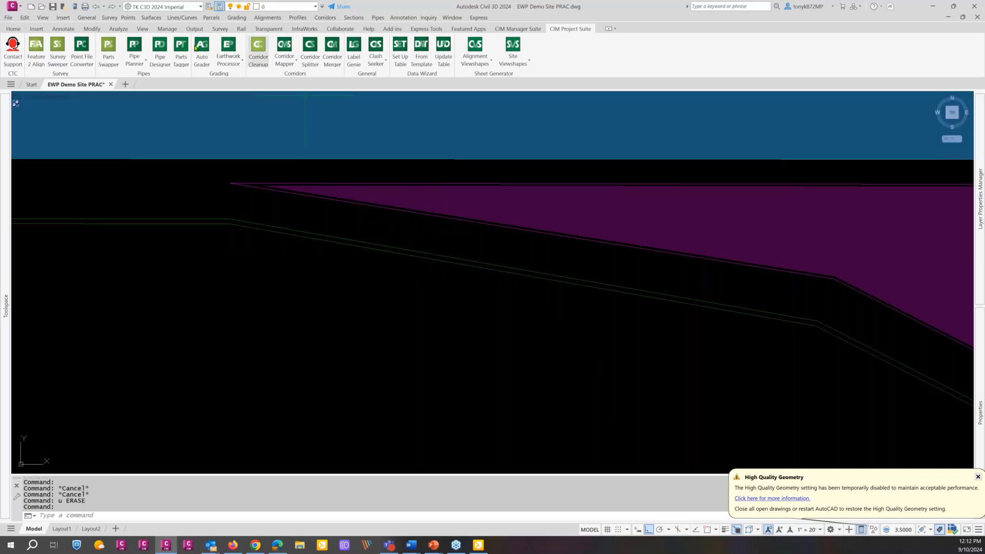
Measure the minimum distance between the two turf boundary polylines, without drawing the shortest distance line
left_click(167, 30)
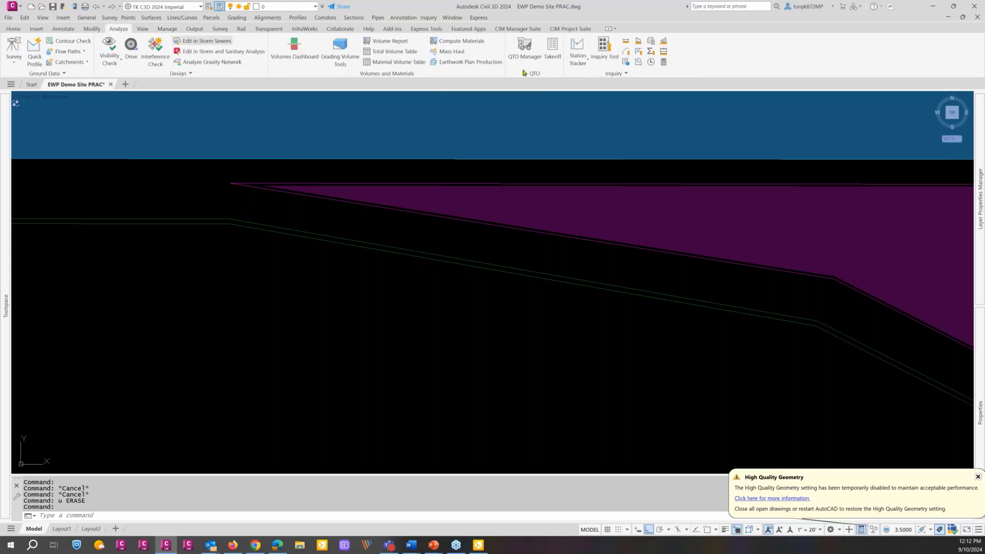
left_click(119, 29)
left_click(620, 74)
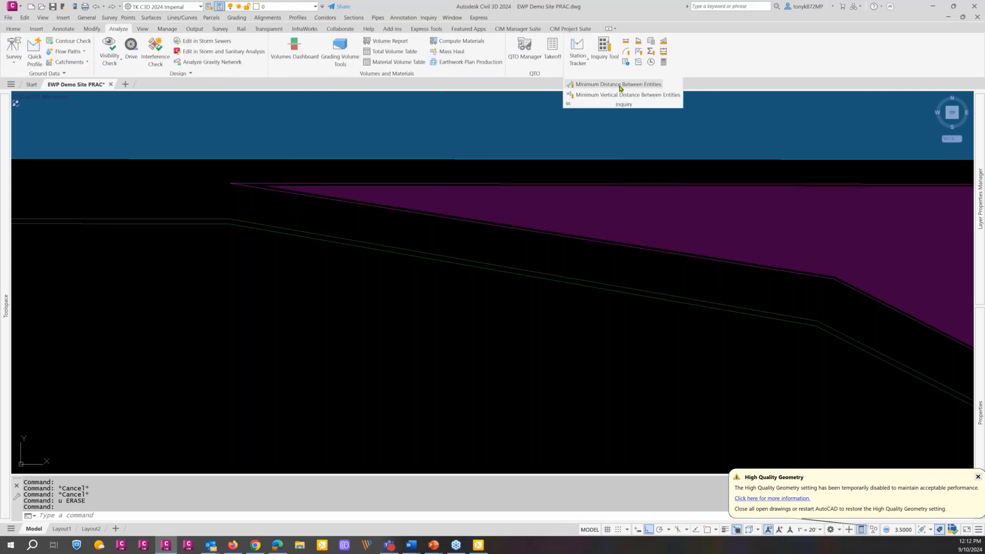
left_click(618, 84)
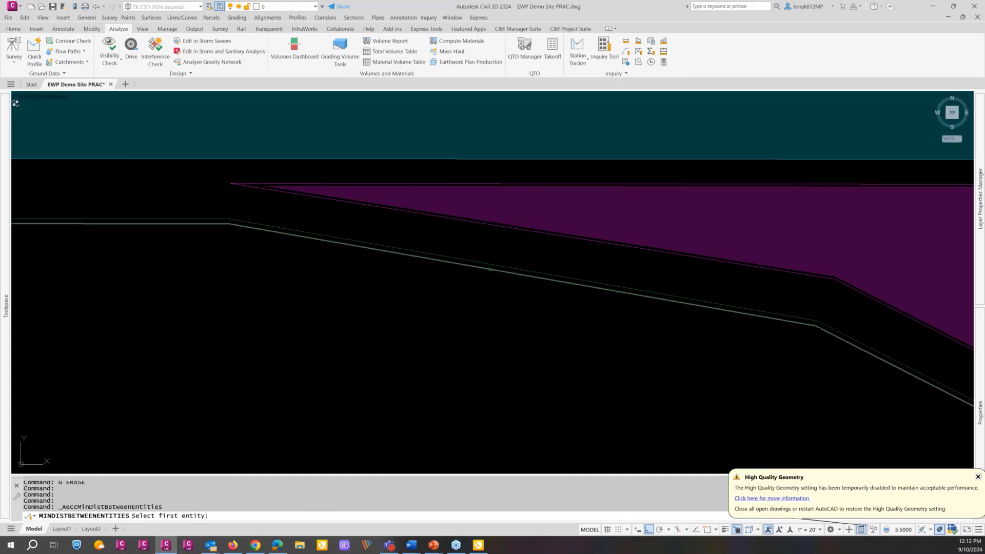
left_click(491, 267)
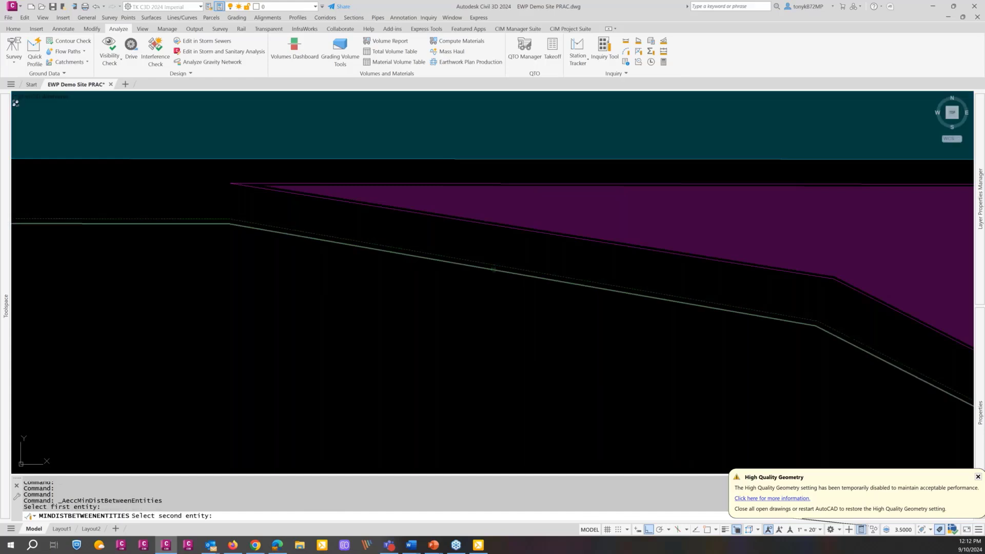
left_click(492, 269)
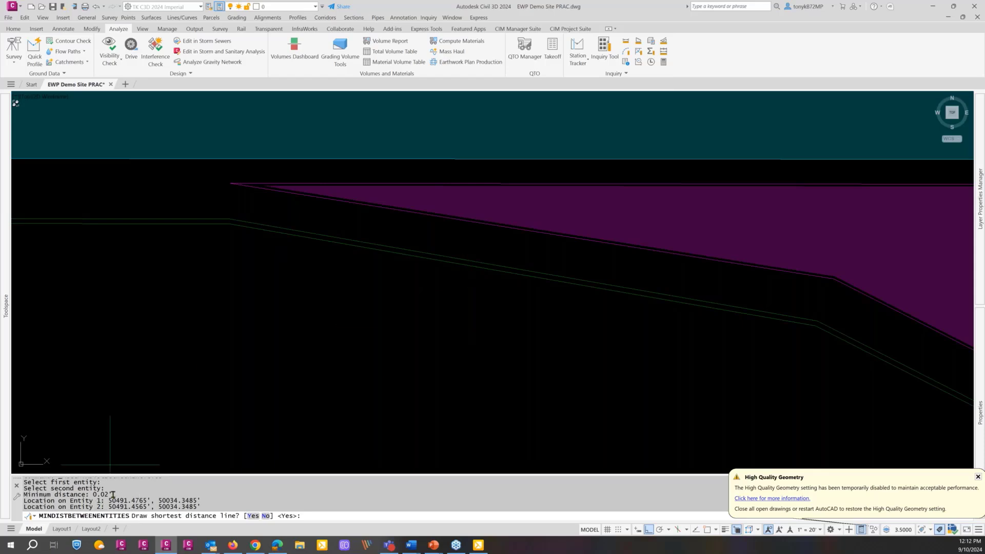
key("Escape")
key("Escape")
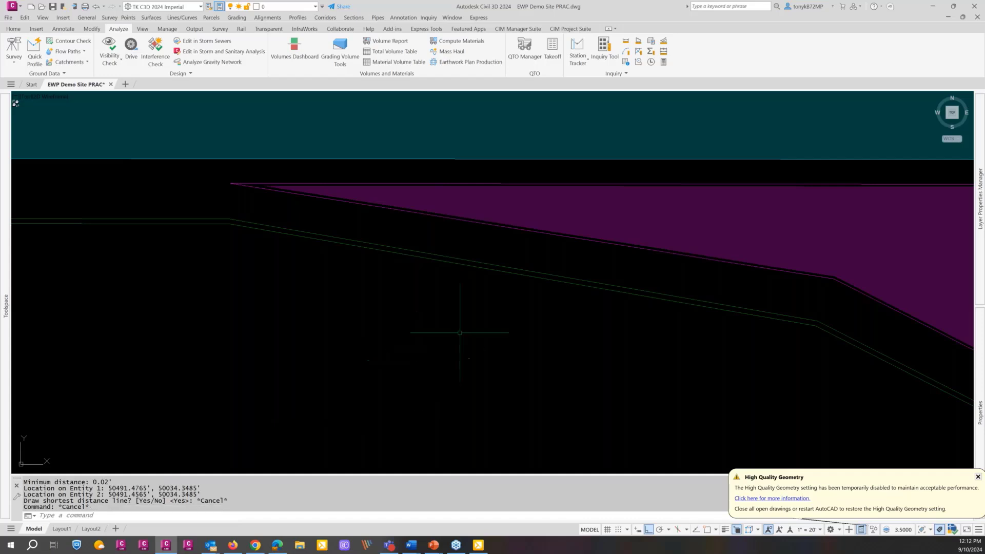
Erase the inner turf boundary polyline, leaving only the outer boundary beside the parking area
key("Escape")
key("Escape")
type("e")
key("Return")
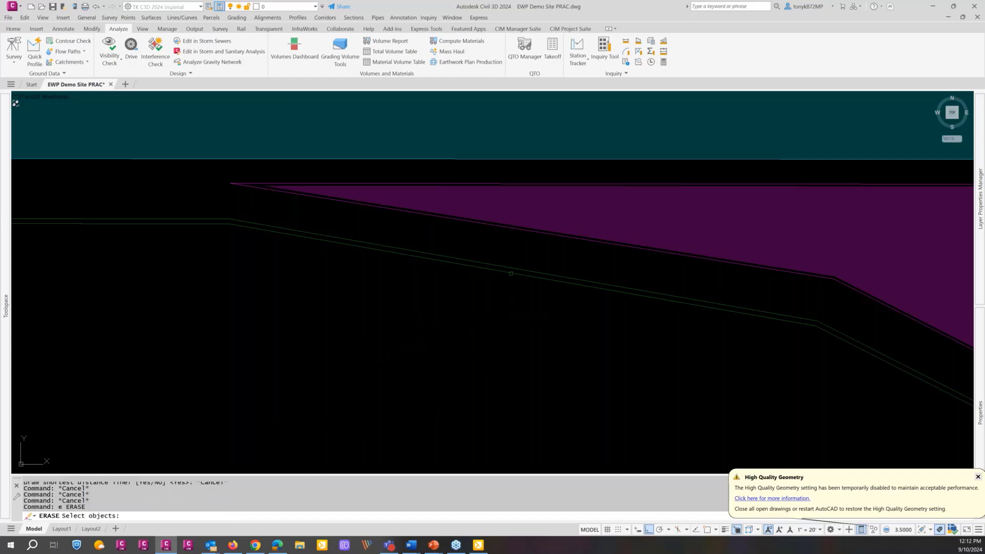
left_click(508, 273)
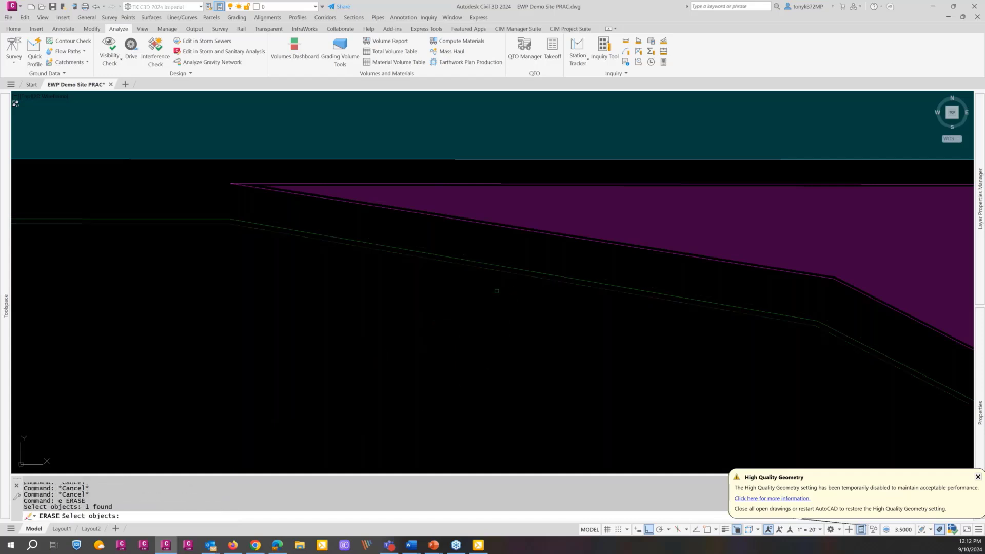
key("Return")
scroll(480, 293, "down", 5)
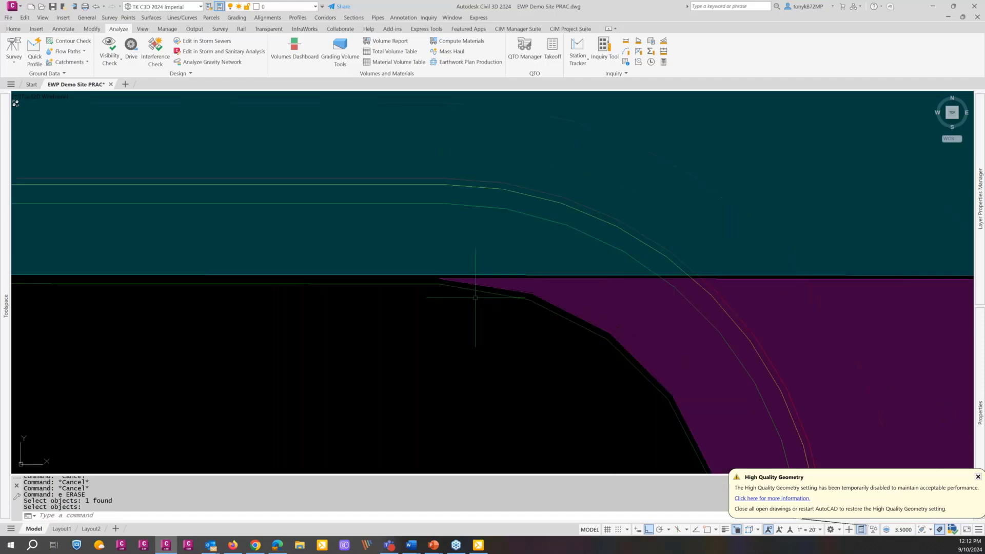
scroll(475, 297, "down", 5)
scroll(475, 297, "down", 3)
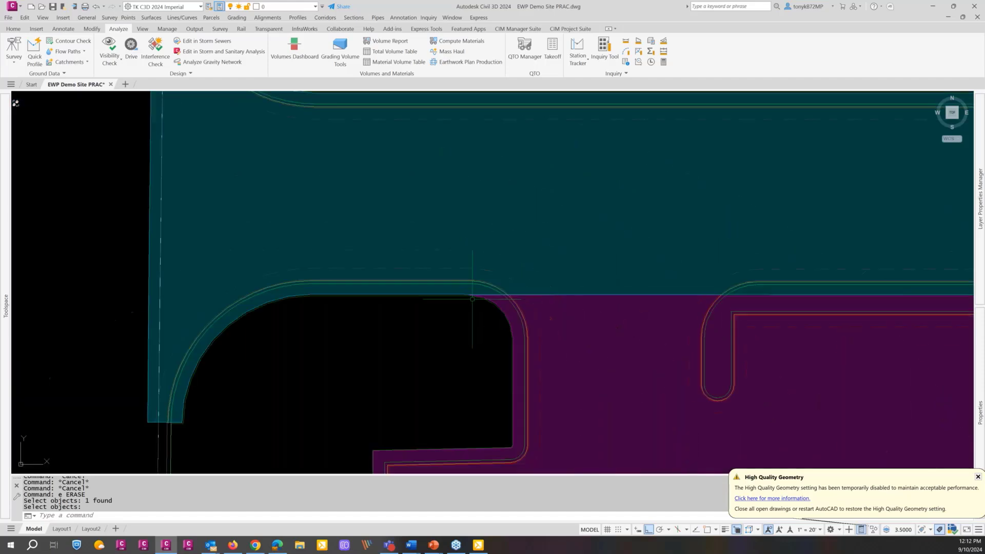
scroll(467, 302, "down", 3)
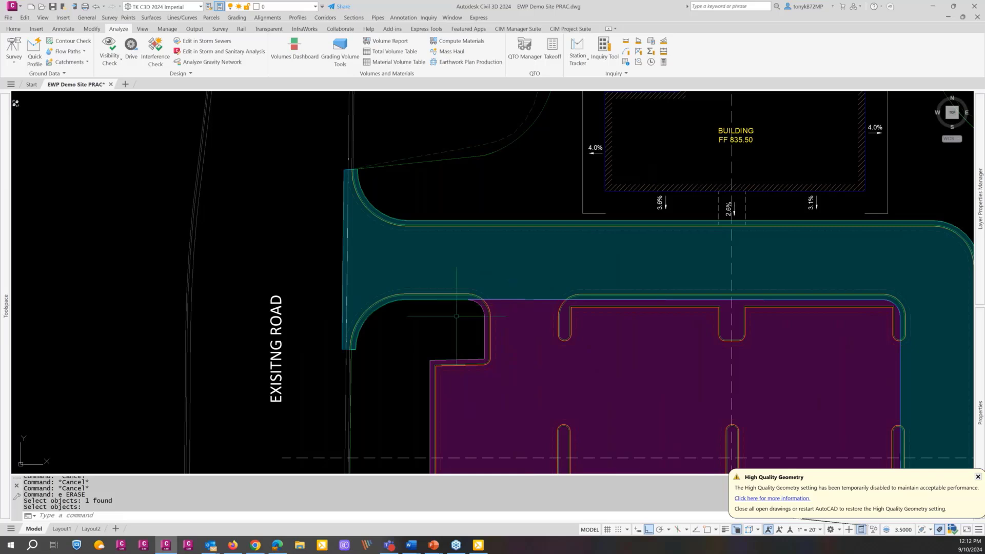
middle_click_drag(462, 305, 401, 226)
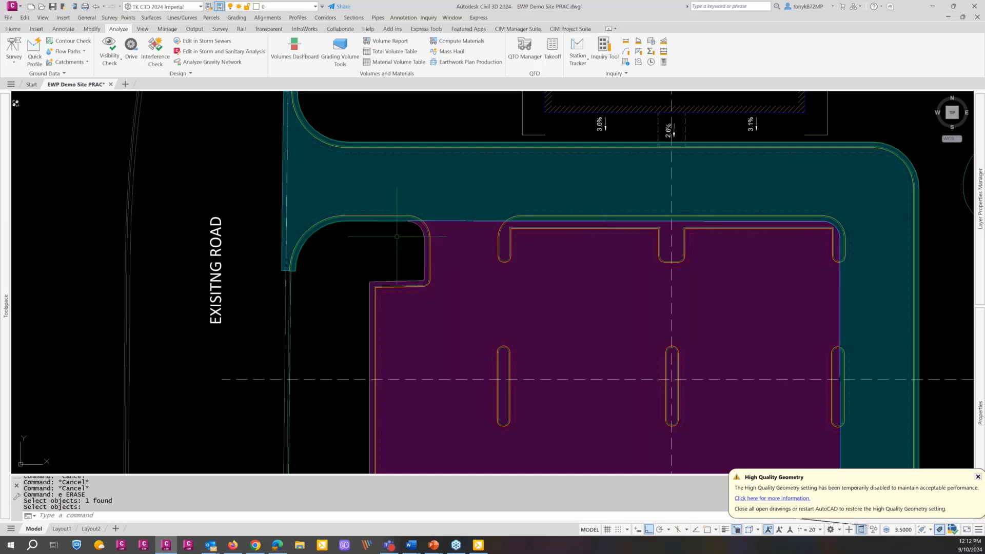
Start Calculate Earthworks from Earthwork Processor and reposition its window over the drawing
left_click(570, 29)
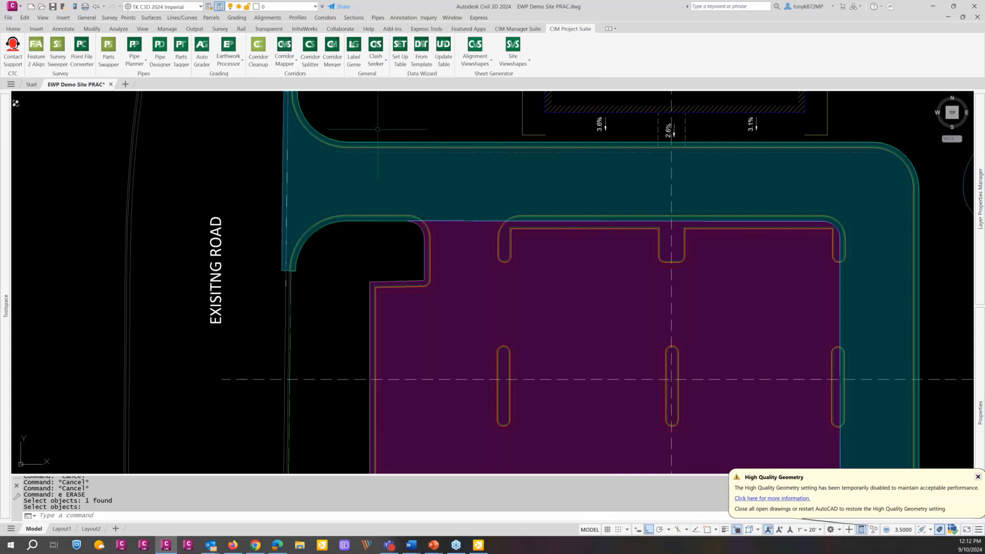
key("Escape")
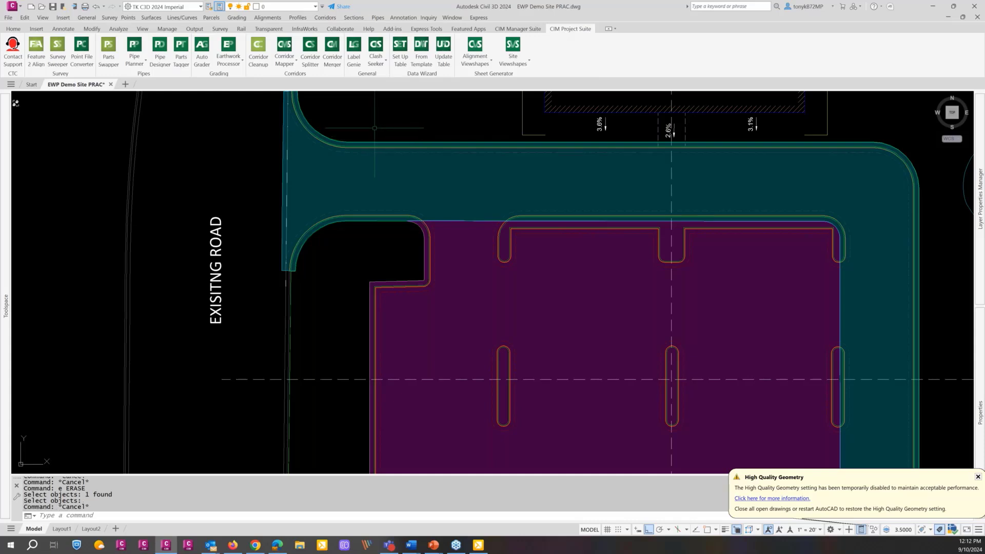
left_click(230, 61)
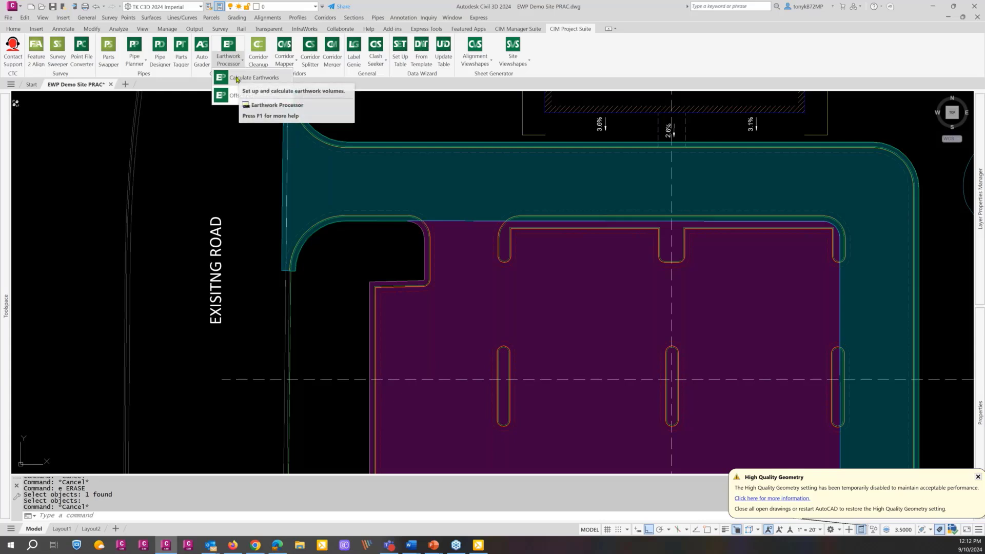
left_click(237, 77)
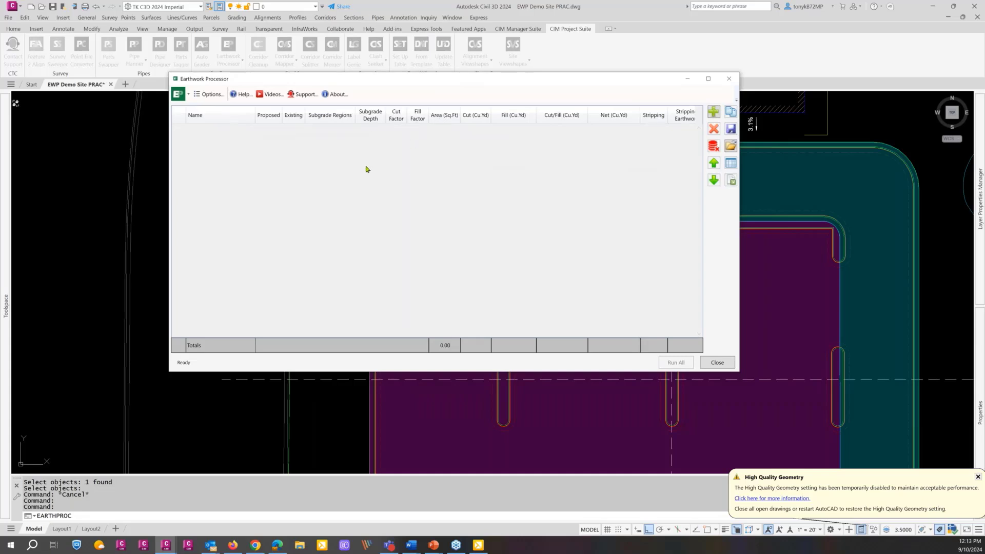
left_click_drag(374, 79, 395, 99)
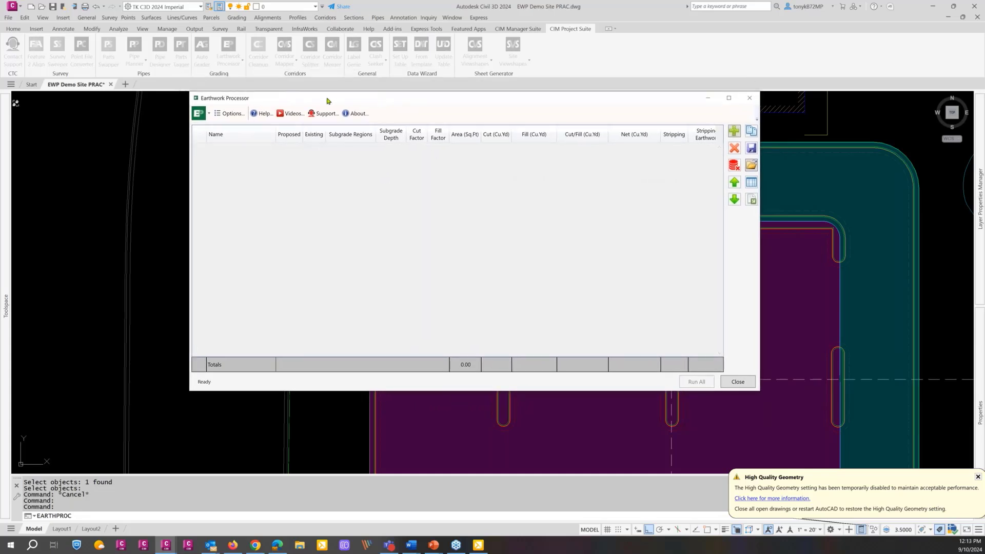
Review Earthwork Processor's application commands and About information, and widen its window to show more table columns
left_click(209, 115)
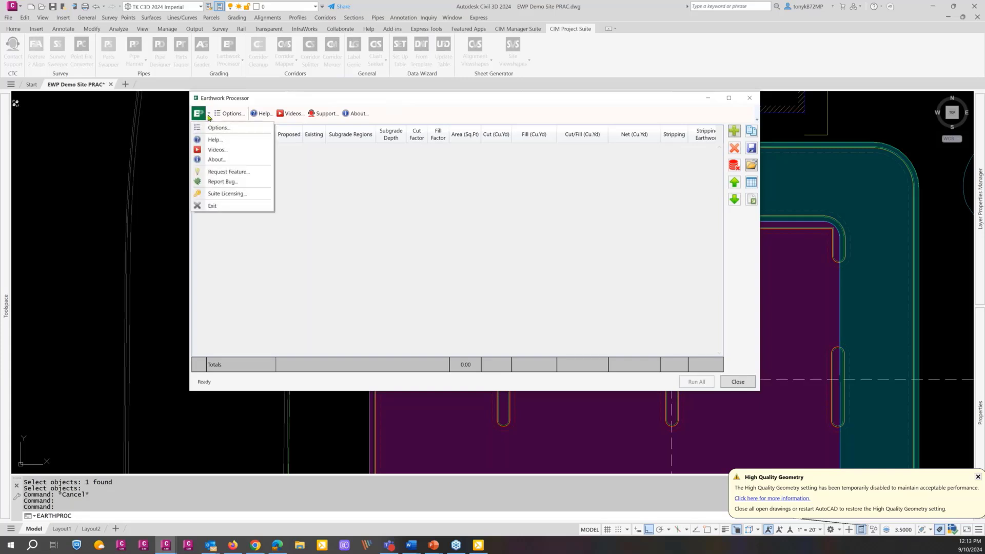
left_click(265, 116)
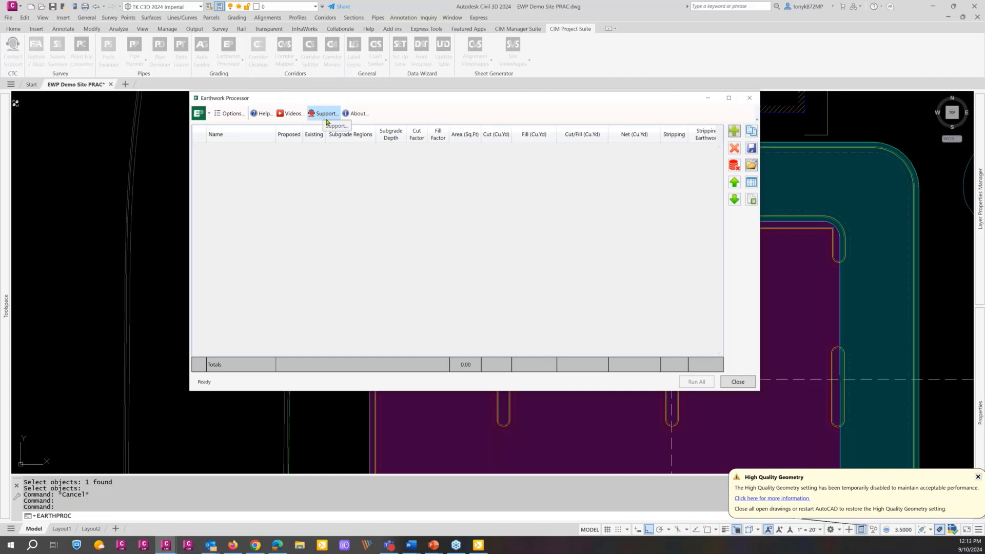
left_click(358, 113)
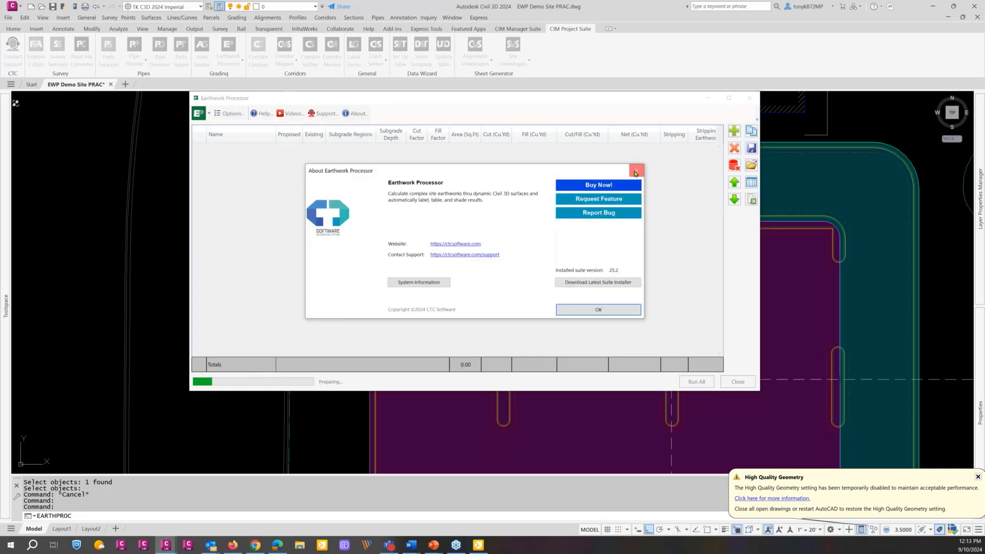
left_click(636, 171)
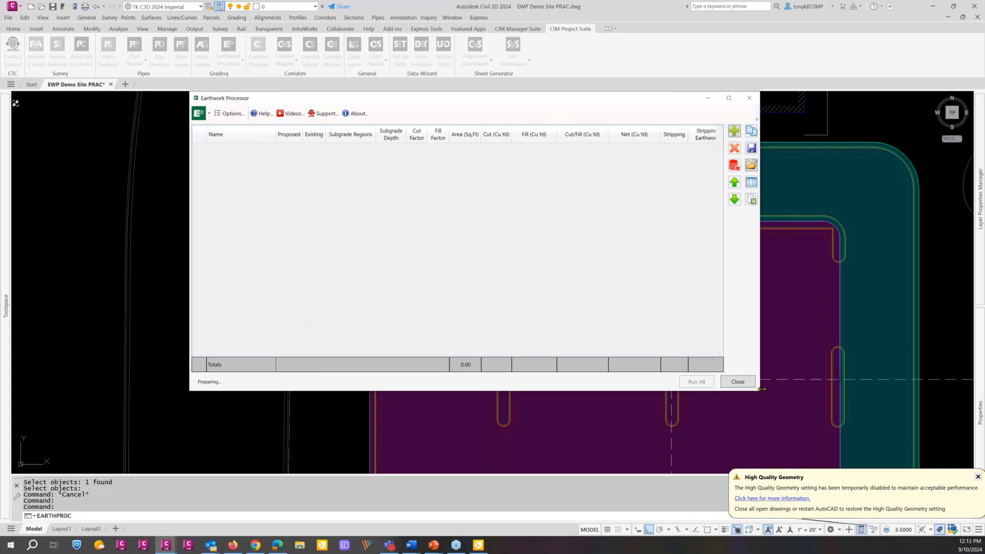
mouse_move(792, 387)
left_mouse_down()
mouse_move(817, 387)
mouse_move(808, 387)
left_mouse_up()
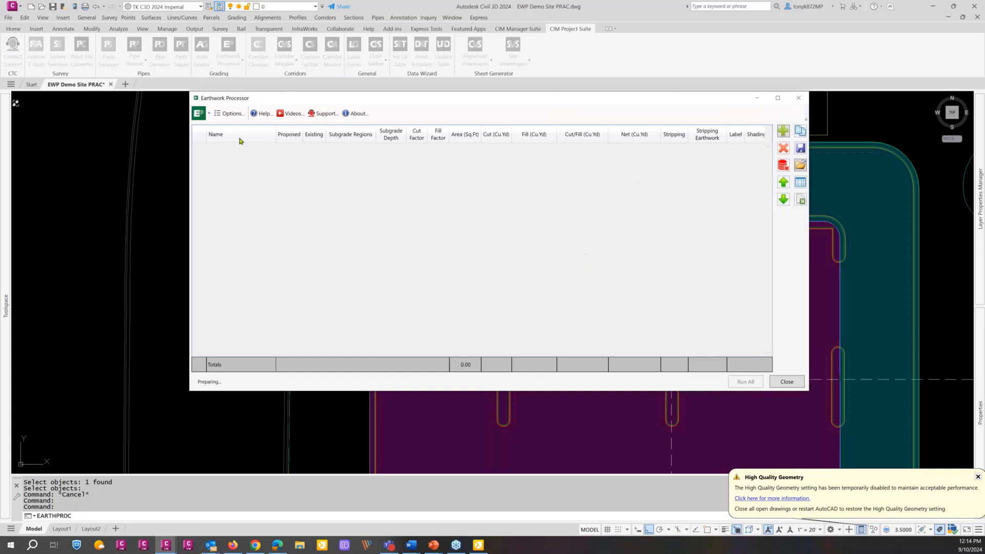
Set the default cut factor to 1 in the Earthwork Processor general options and accept the options
left_click(235, 115)
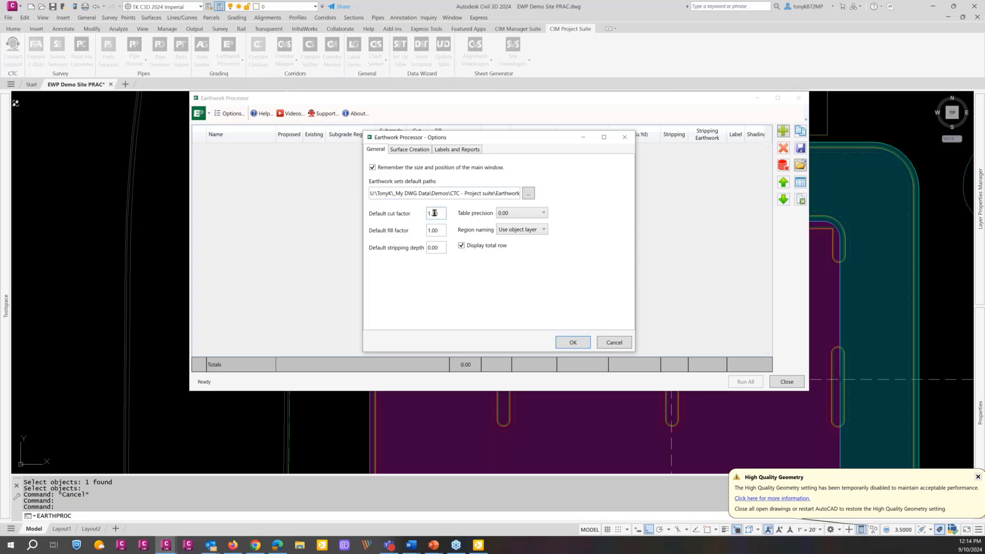
left_click_drag(441, 214, 411, 218)
type("12")
key("BackSpace")
key("Return")
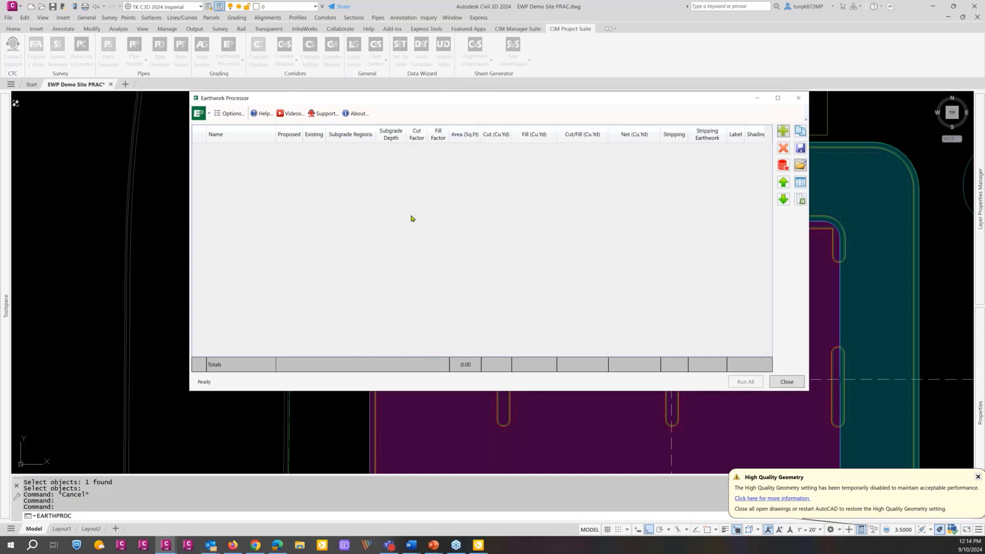
Reopen the Earthwork Processor options and set the default cut factor to 1.00
left_click(226, 121)
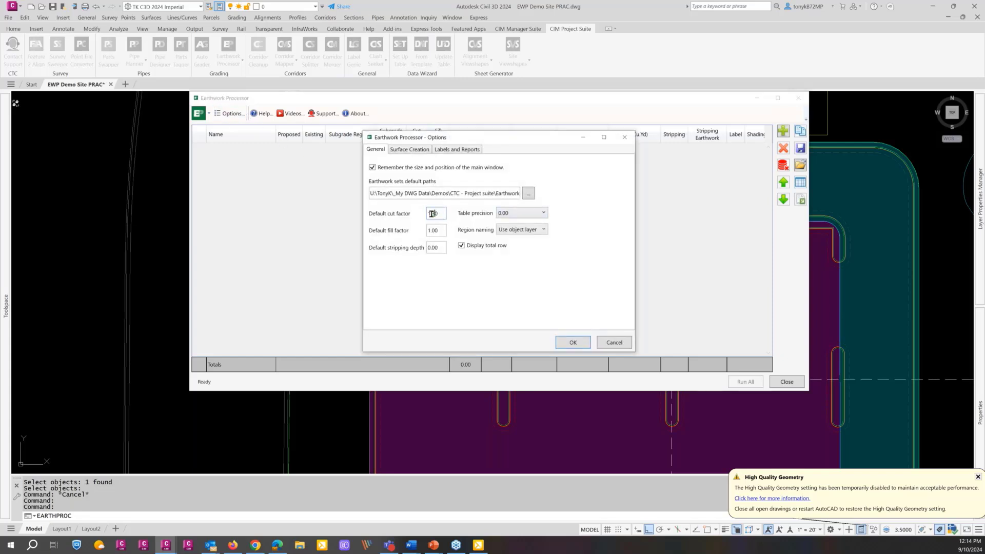
double_click(431, 213)
type("1.00")
double_click(442, 230)
left_click(443, 247)
Reposition the options dialog and turn off the display of the total row
left_click_drag(496, 140, 408, 151)
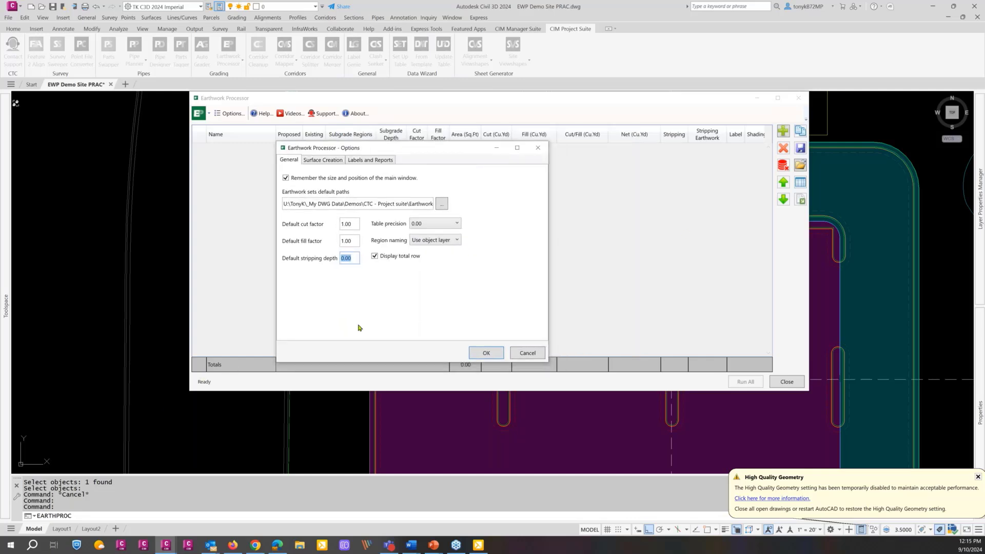
left_click_drag(412, 148, 437, 123)
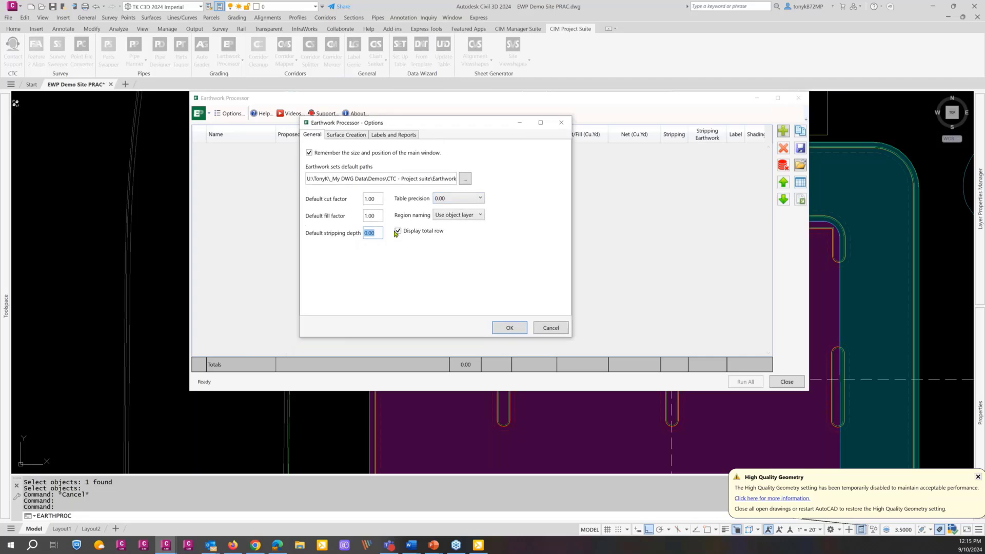
left_click(396, 232)
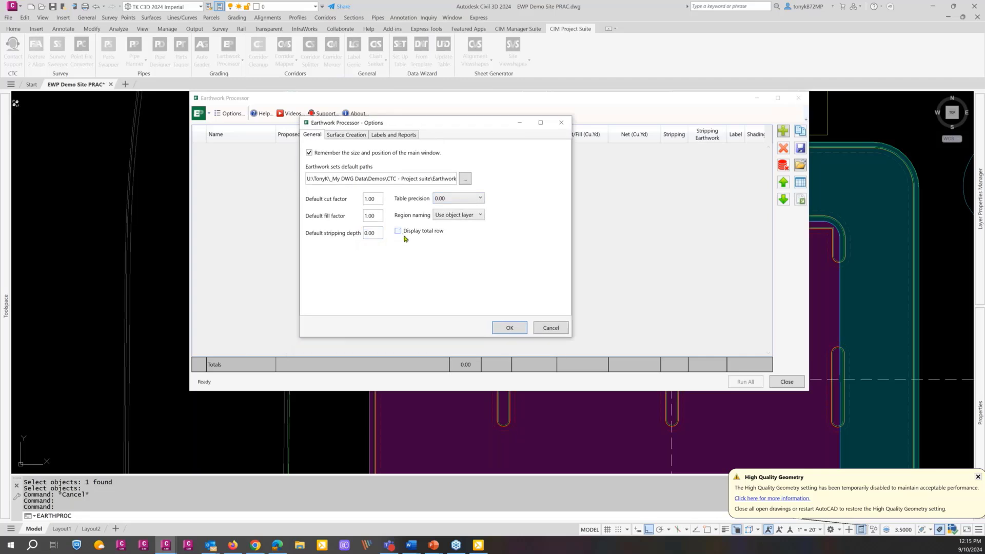
Accept the Earthwork Processor options, and reopen them to turn the total row display back on
left_click(509, 330)
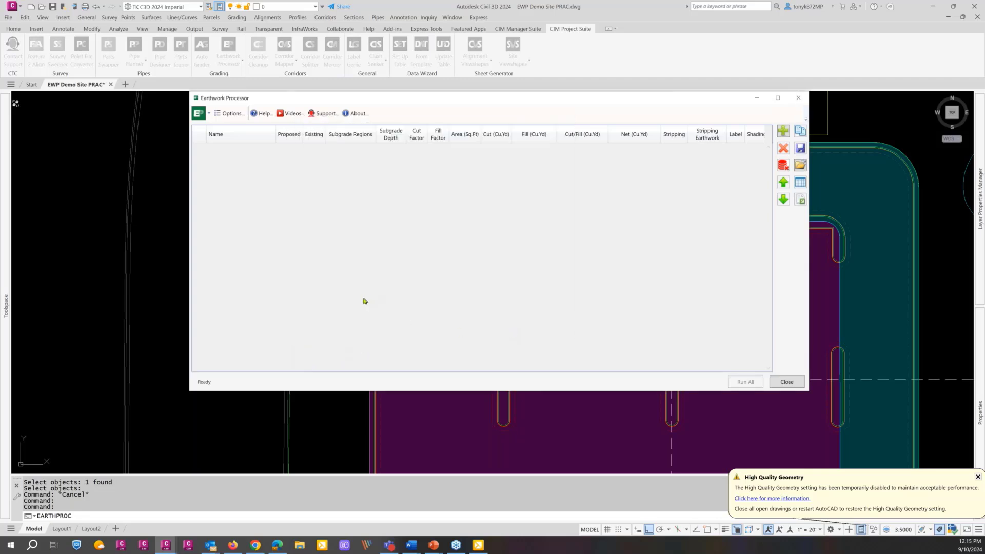
left_click(232, 113)
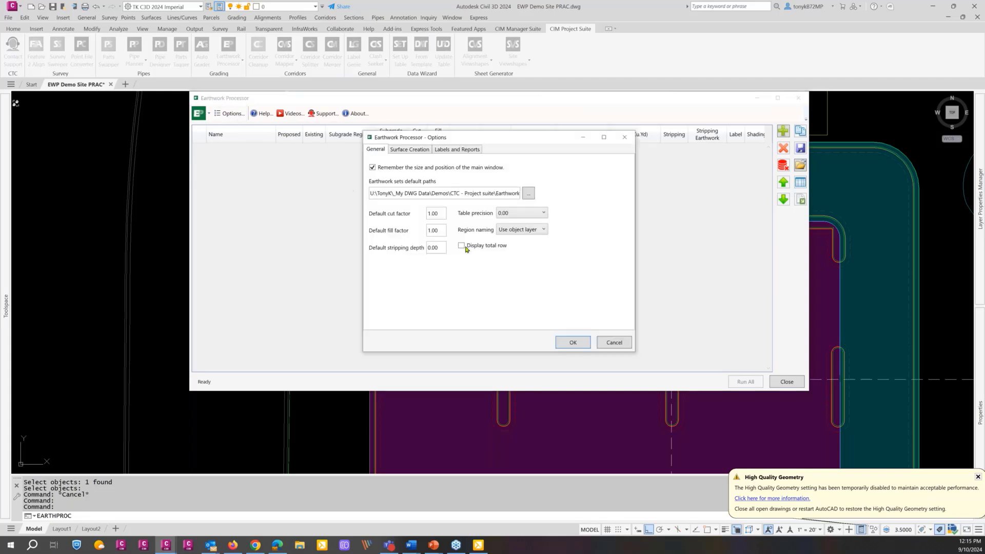
left_click(462, 247)
Review the surface creation options and the label and report options, moving the options dialog up slightly
left_click(410, 150)
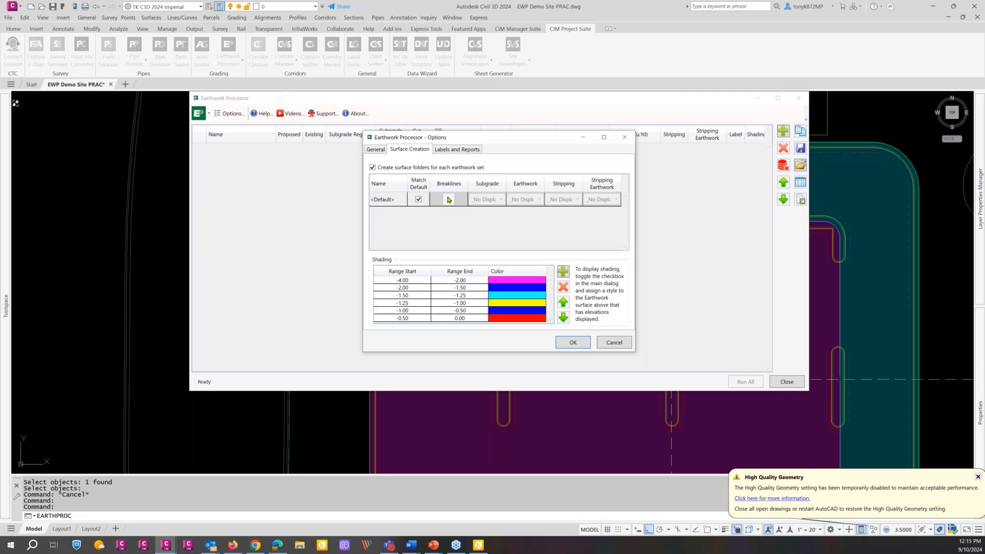
left_click(457, 150)
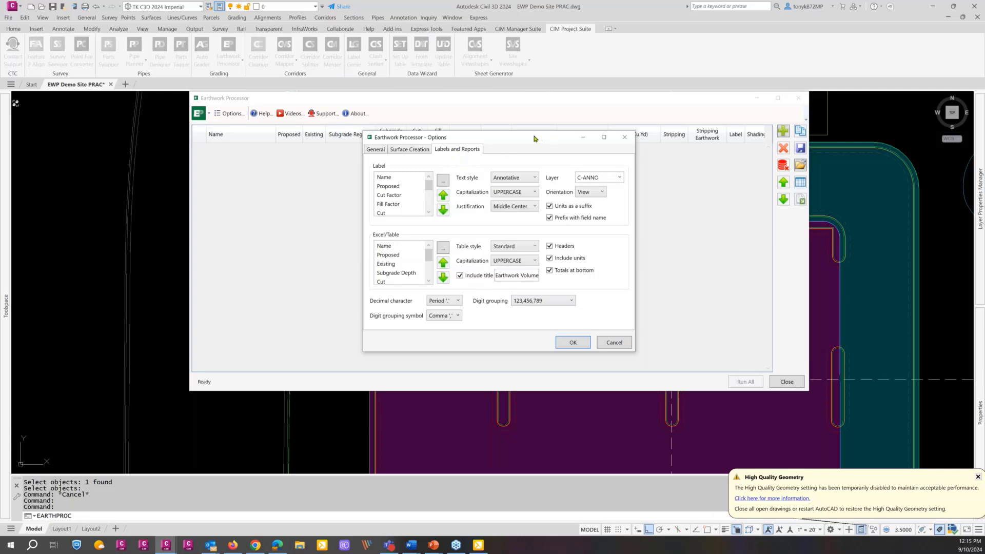
left_click_drag(535, 137, 541, 114)
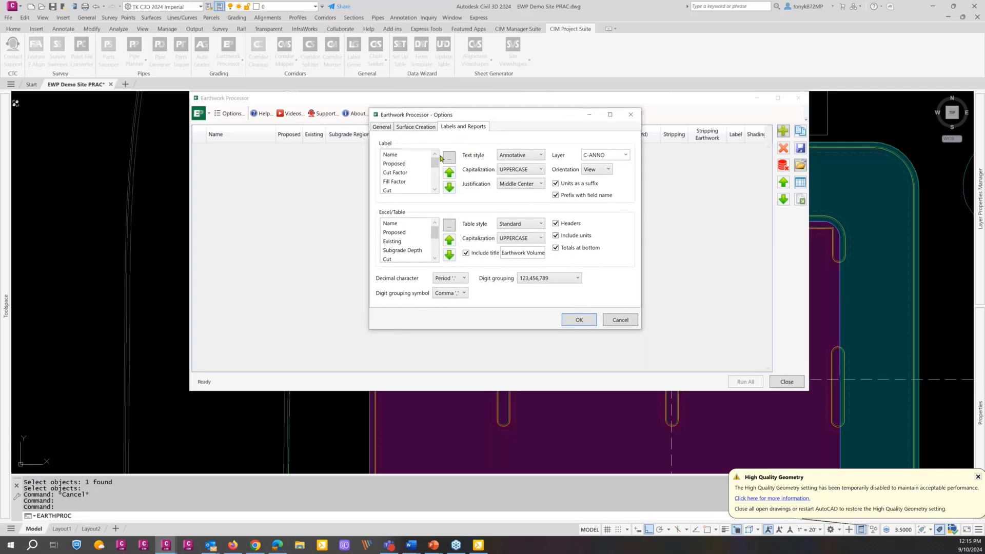
Move the Cut field up one place in the label field list and back down again
left_click(386, 156)
scroll(422, 178, "down", 1)
left_click(425, 183)
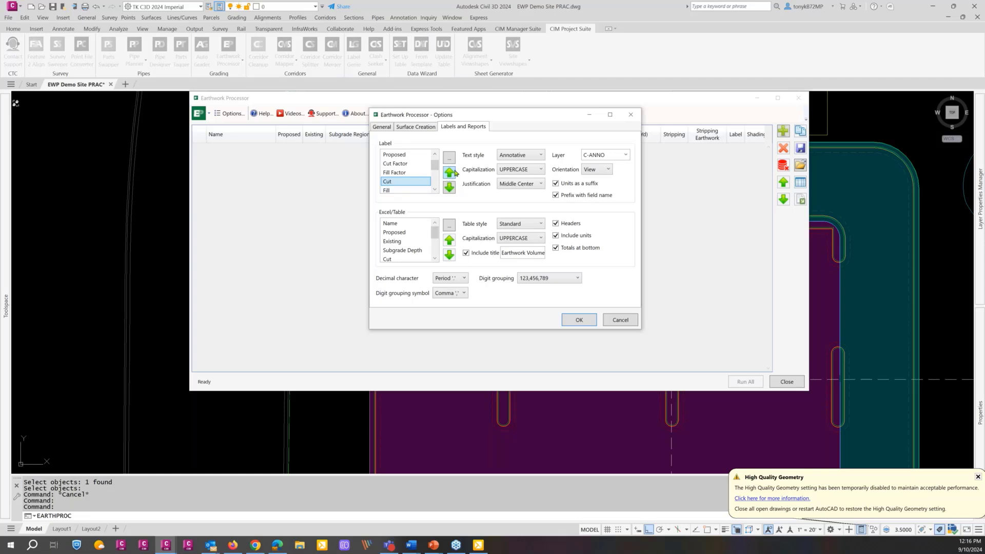
left_click(451, 173)
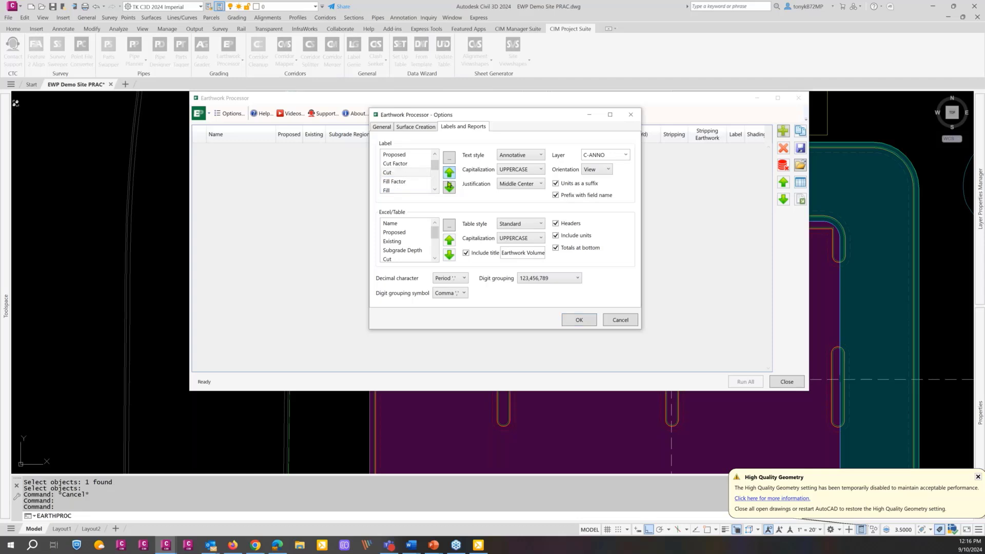
left_click(449, 187)
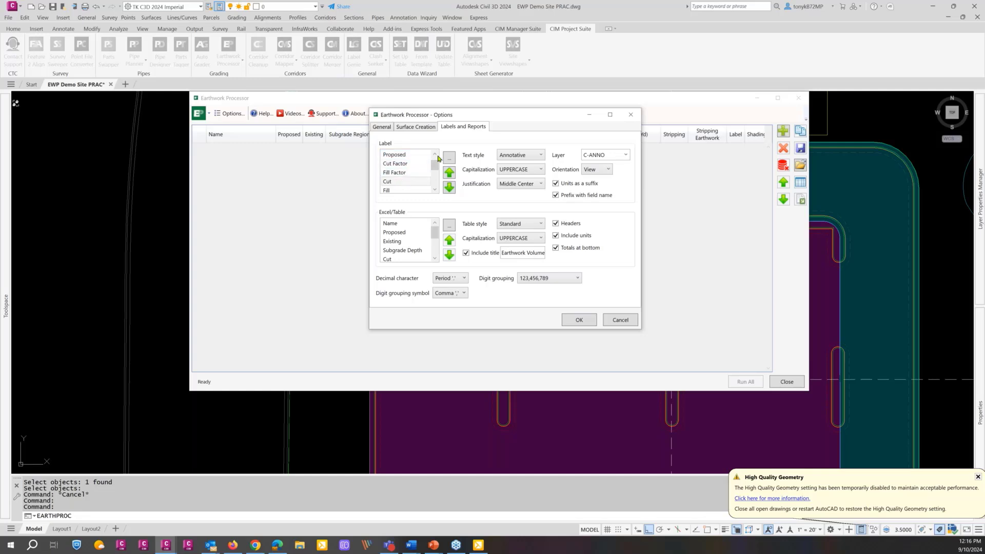
left_click_drag(456, 117, 466, 106)
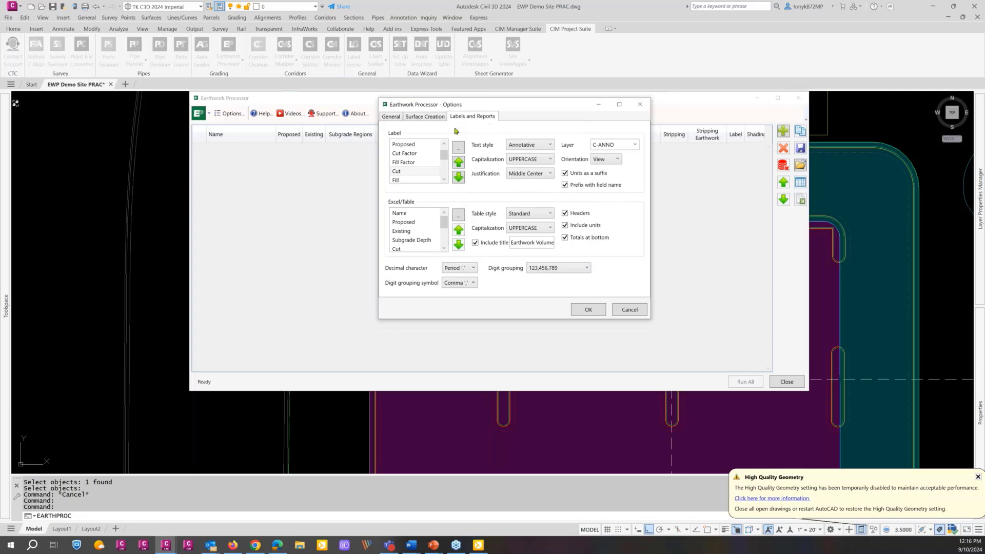
Try to reorder the Net and Cut/Fill fields in the label field list
left_click(444, 179)
left_click(443, 179)
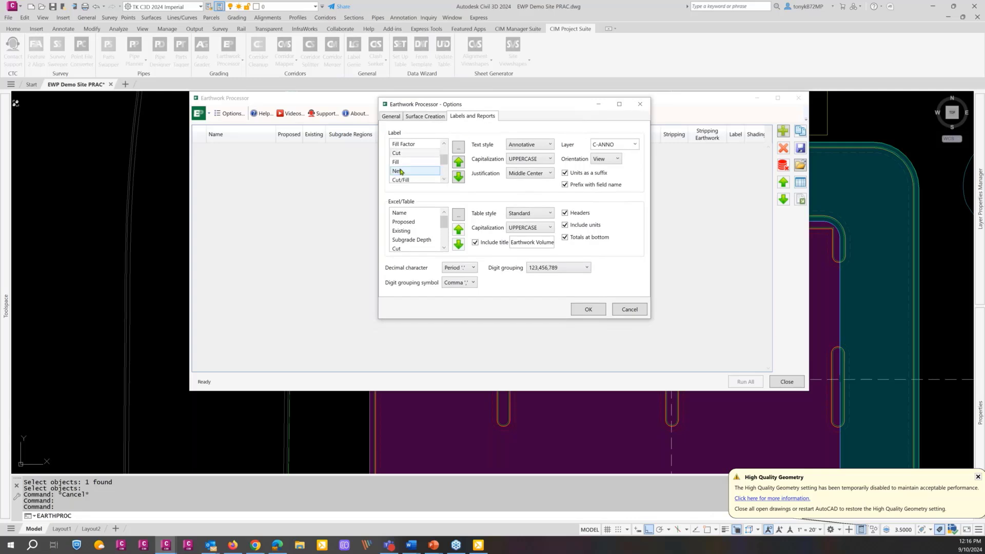
left_click(443, 179)
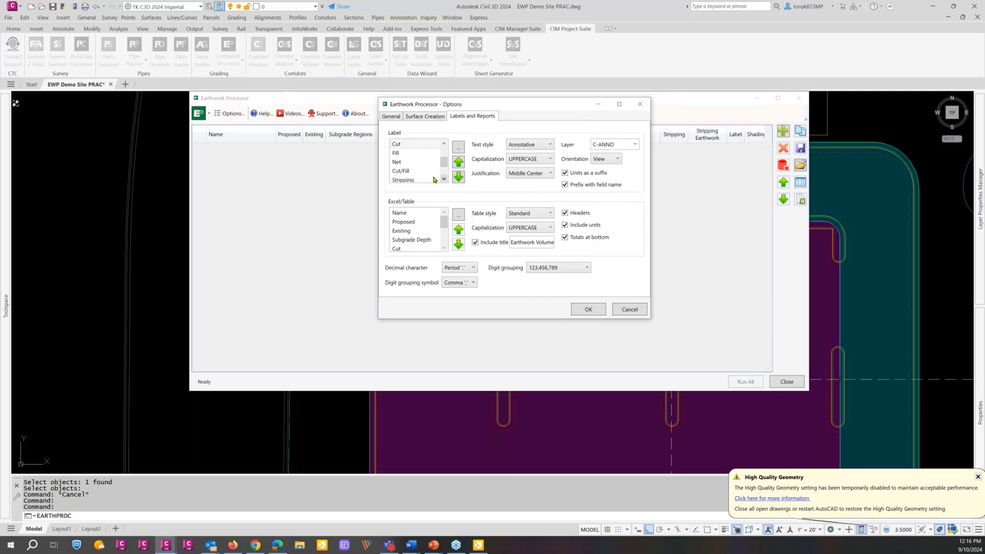
left_click(405, 161)
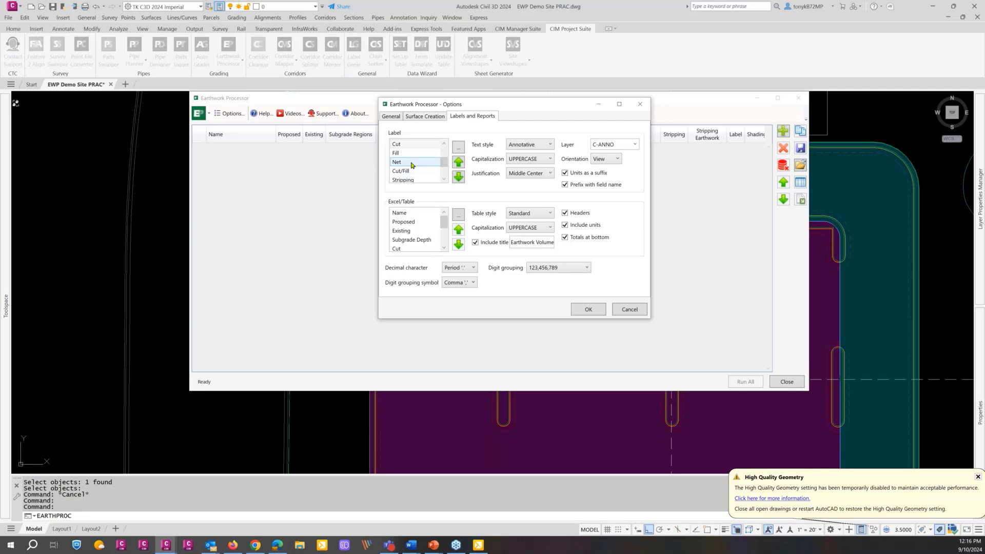
left_click(458, 178)
left_click(458, 178)
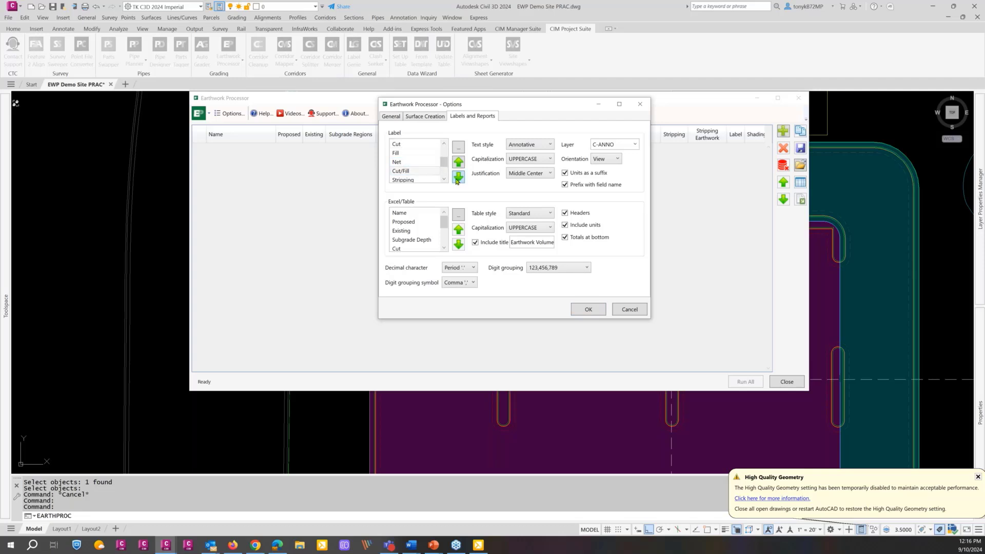
Move the Area field up two places in the label field list, directly above Stripping
left_click_drag(446, 164, 445, 173)
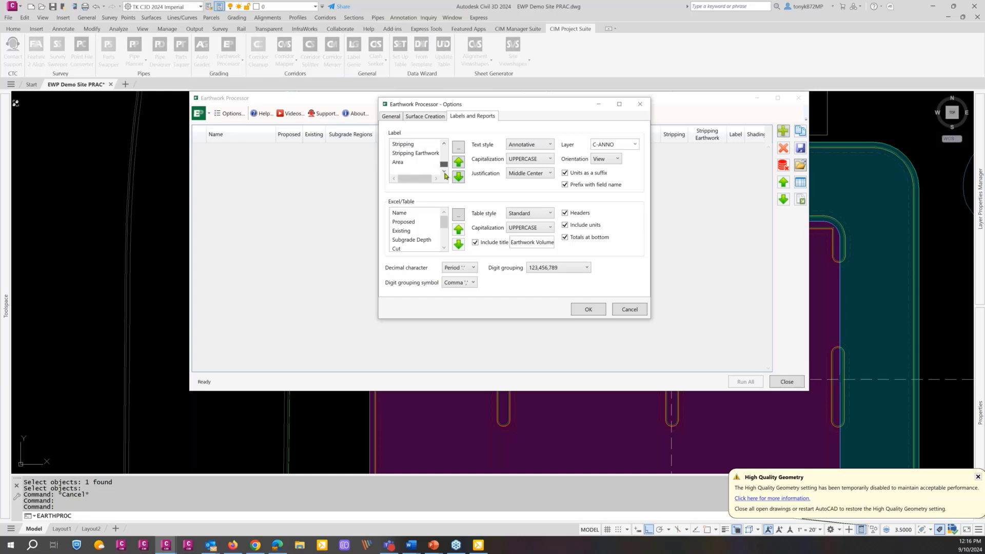
left_click(401, 163)
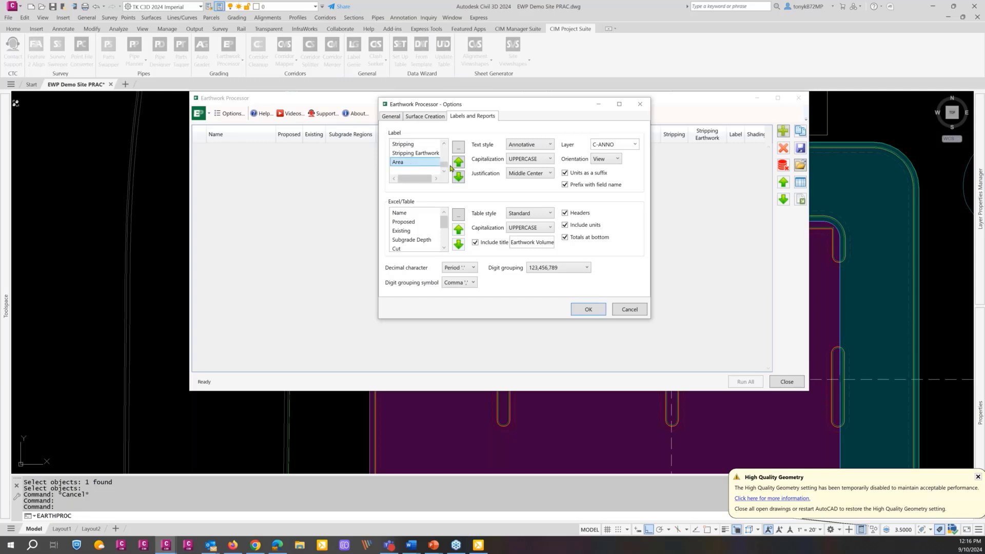
left_click(458, 163)
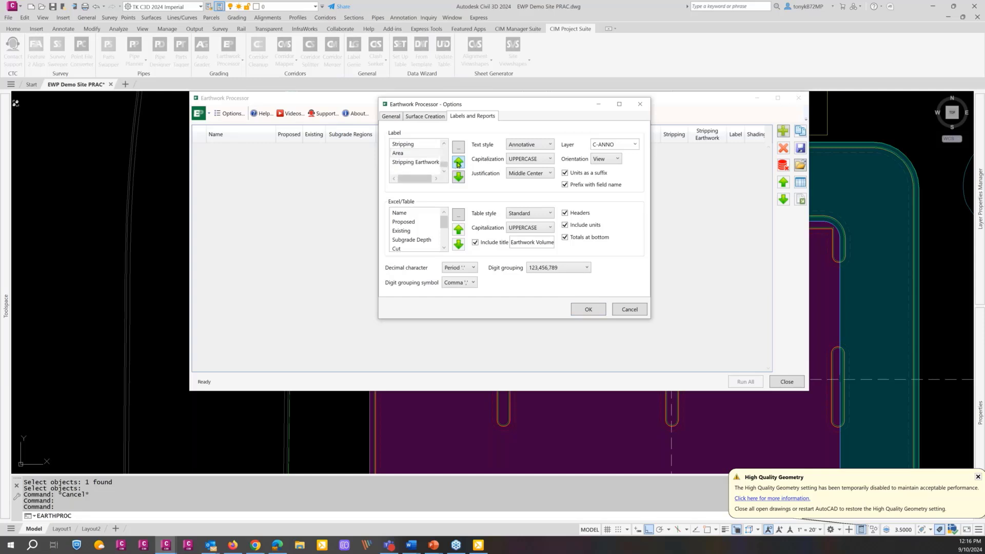
left_click(458, 163)
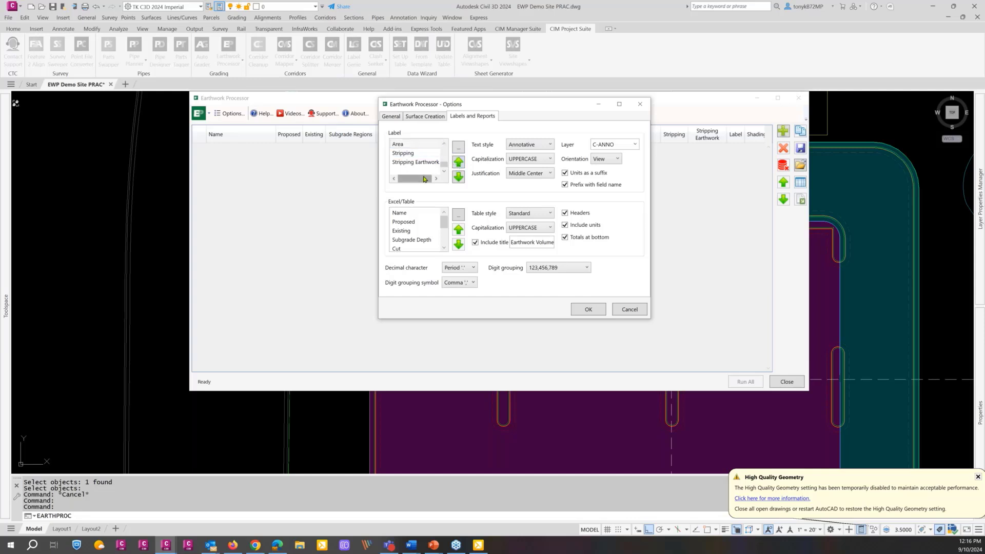
left_click_drag(425, 179, 432, 179)
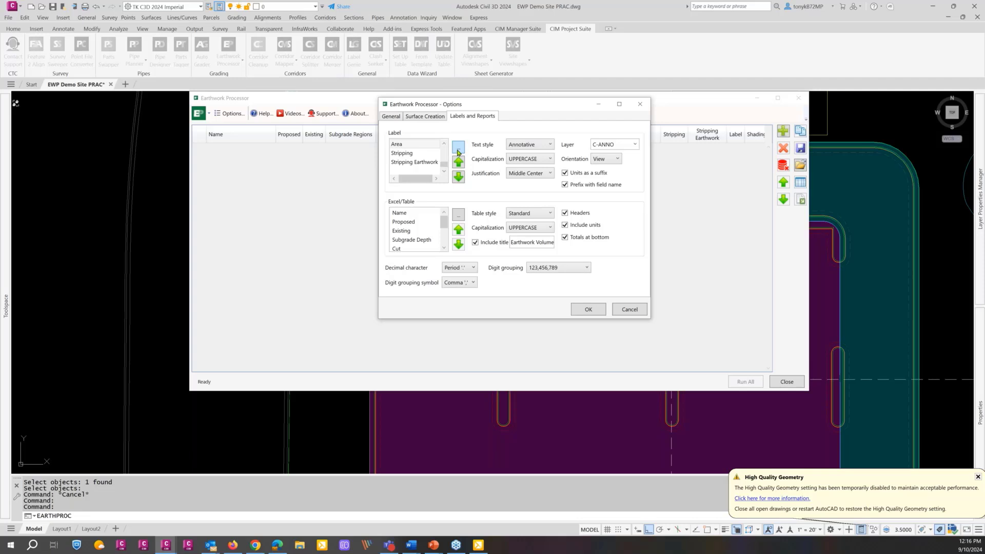
Add the Layer Name column to the label fields and check its place in the label field list
left_click(458, 149)
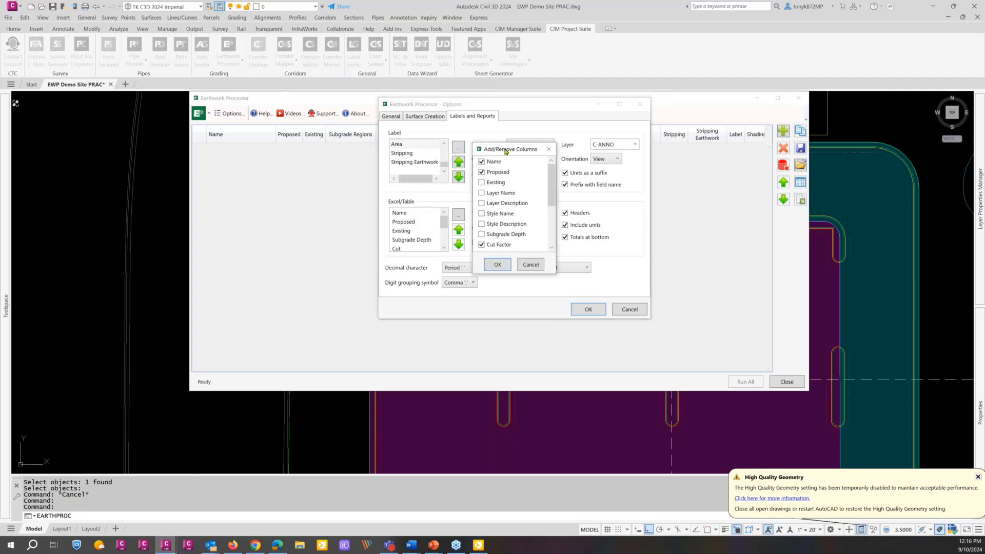
left_click_drag(506, 152, 517, 114)
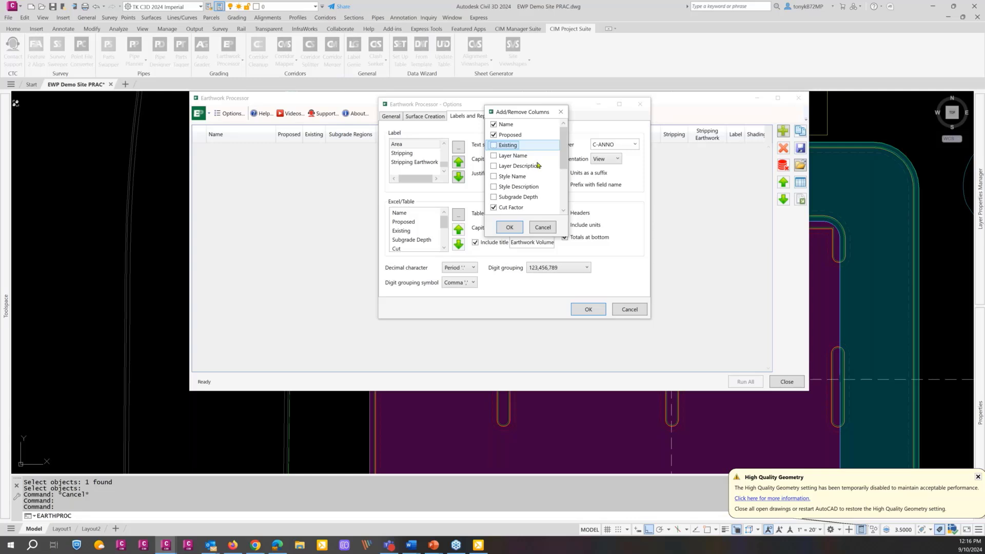
scroll(564, 185, "down", 1)
scroll(564, 186, "down", 3)
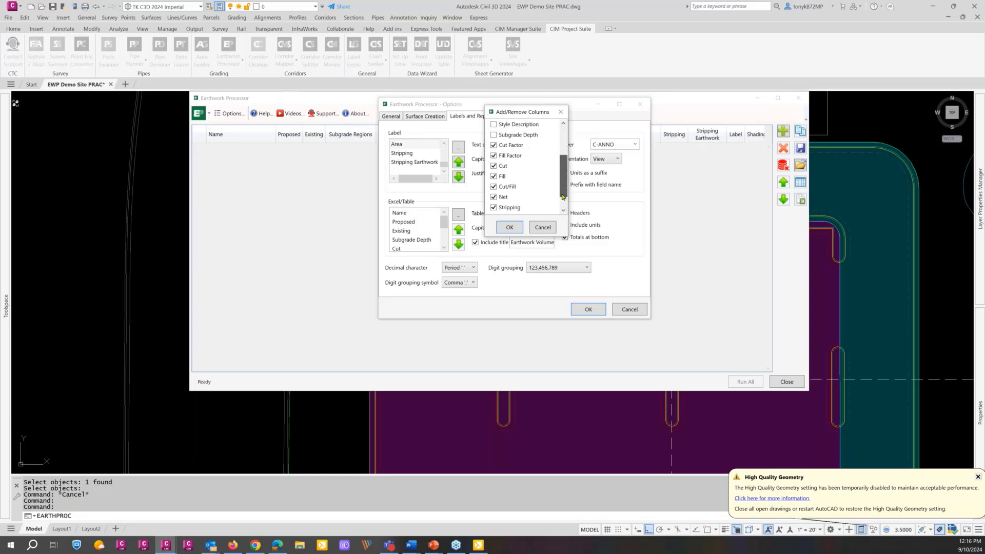
scroll(562, 163, "up", 3)
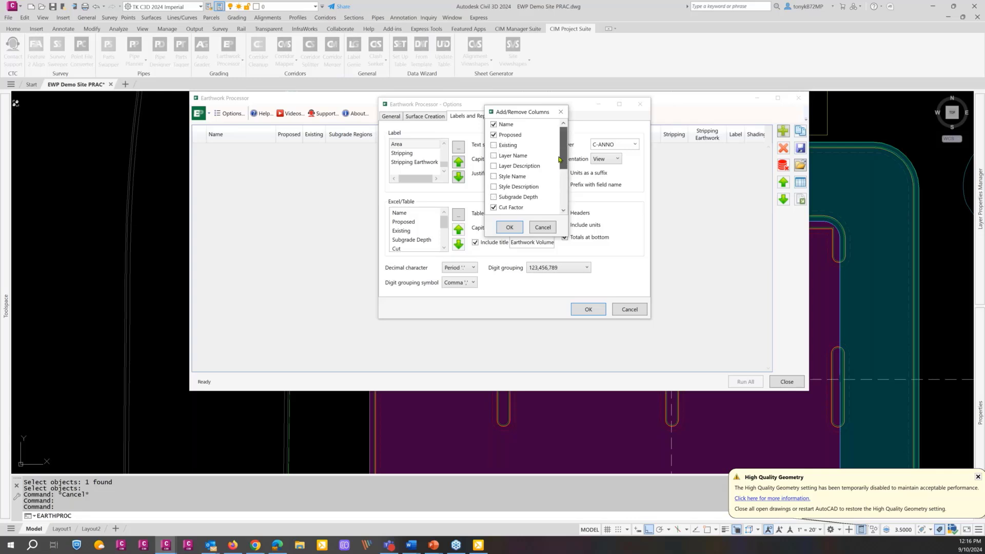
scroll(561, 163, "up", 1)
left_click(494, 156)
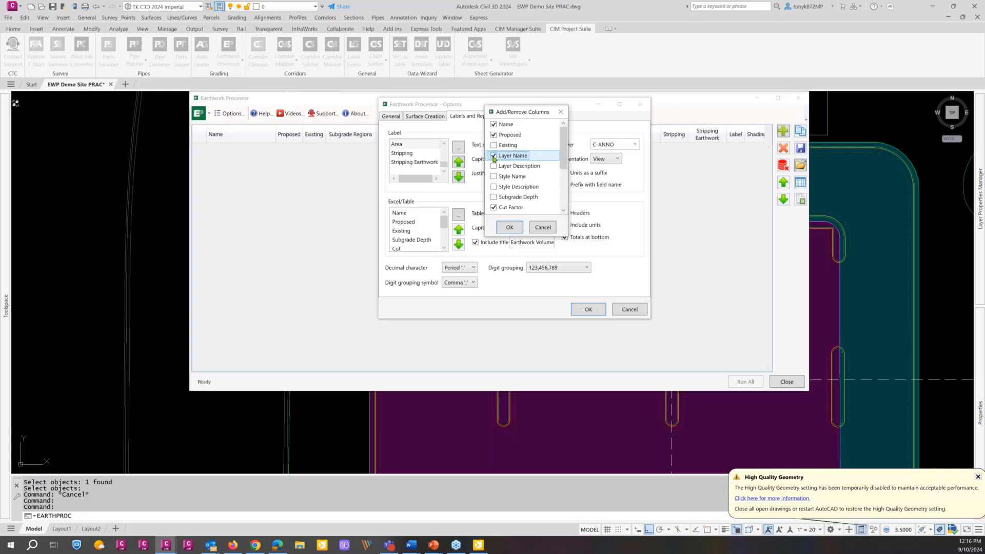
left_click(509, 227)
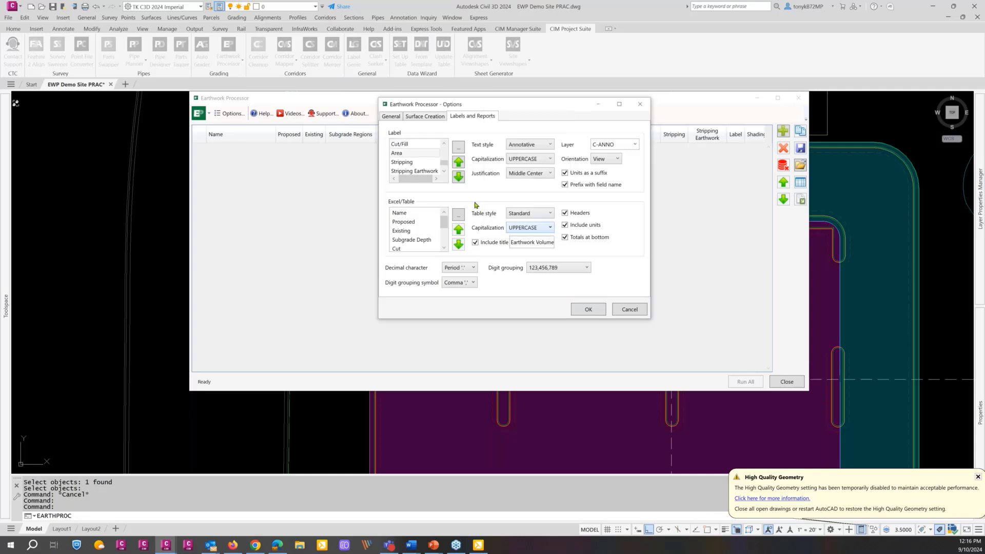
left_click(444, 171)
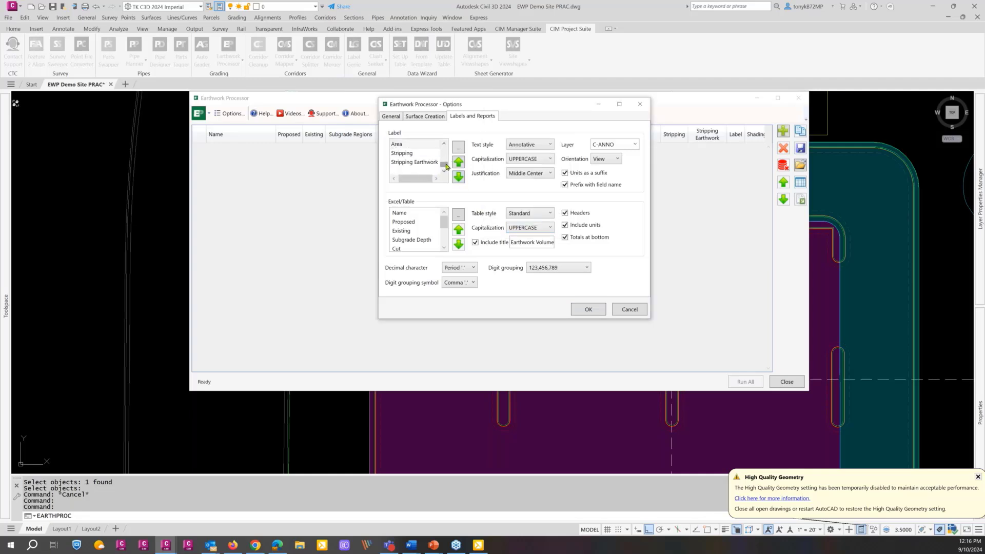
left_click_drag(445, 166, 444, 149)
left_click(409, 163)
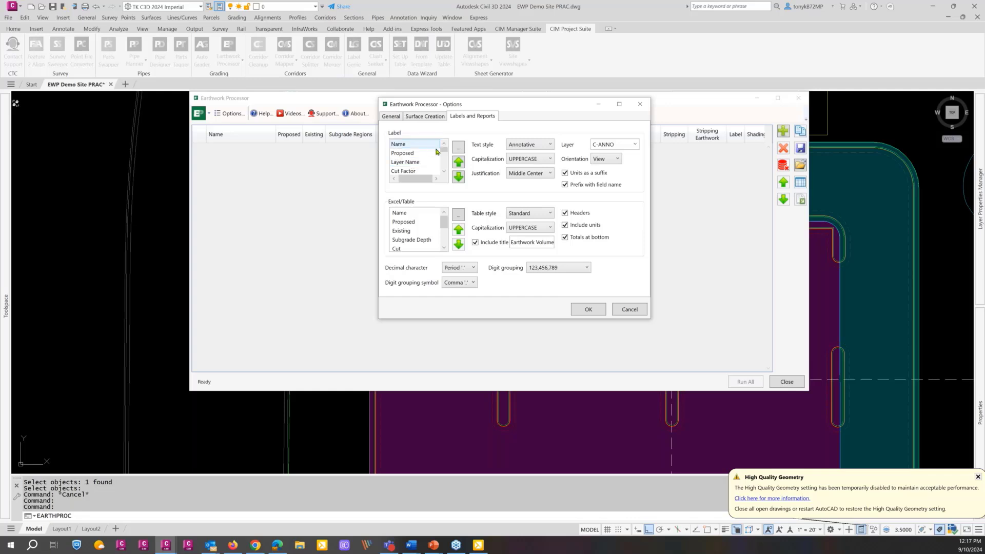
Remove the Layer Name column from the label fields and recheck the column selection without changing it
left_click(458, 148)
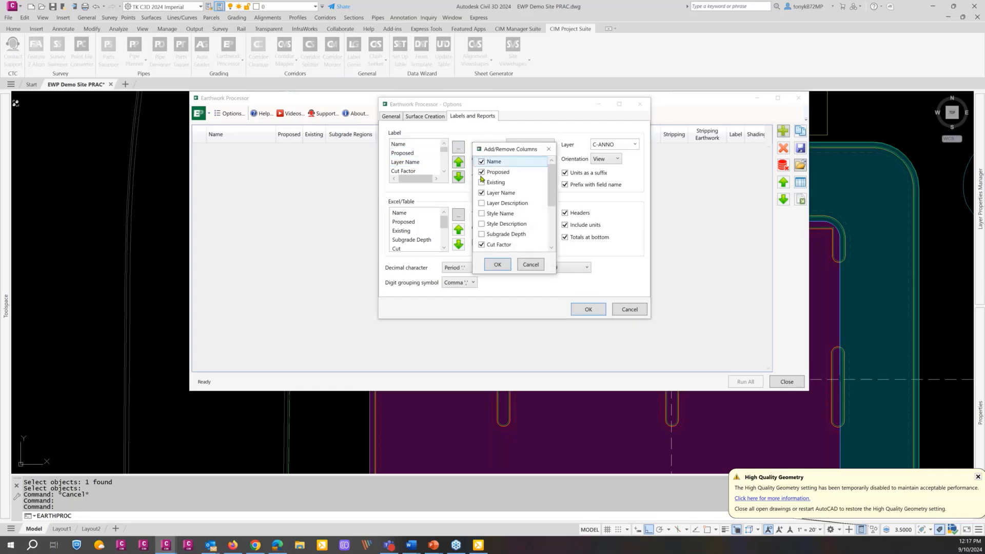
left_click(481, 193)
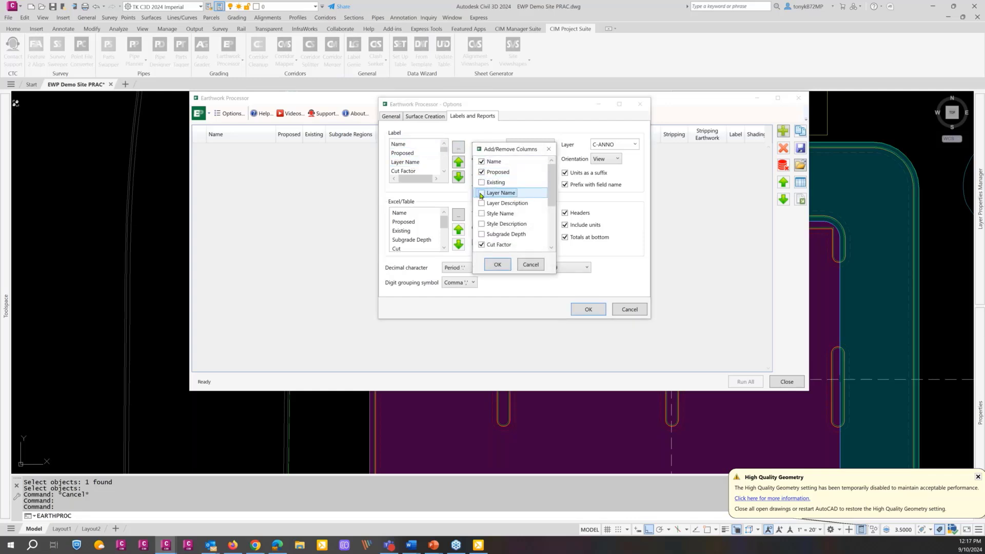
left_click(497, 267)
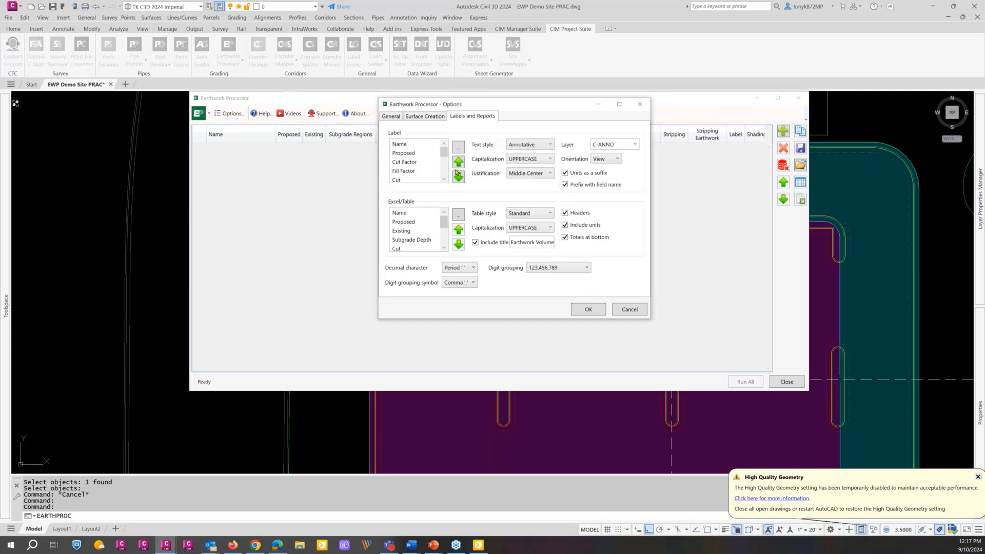
left_click(457, 148)
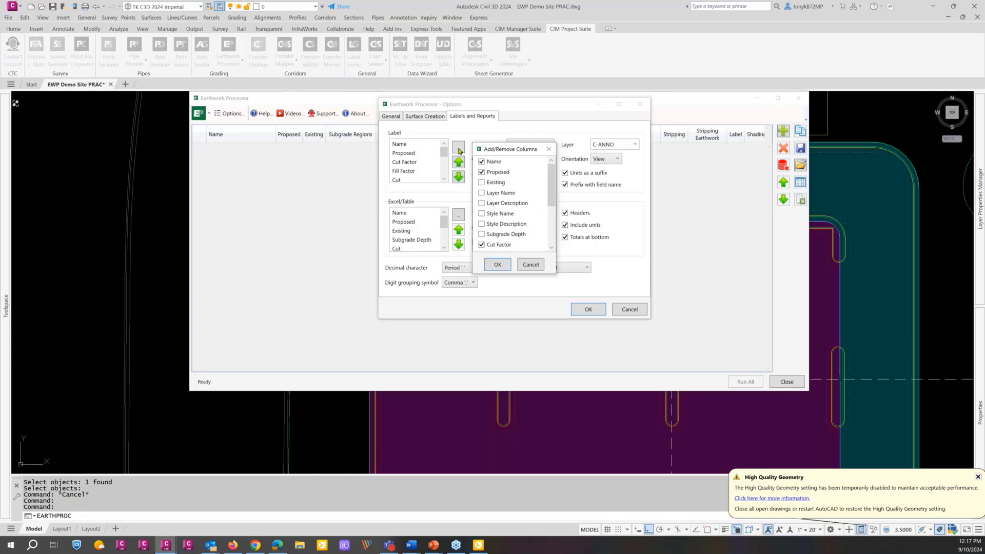
left_click(533, 265)
Set the display text of the label's Name field to "Set Name" in its field formatting
left_click(405, 145)
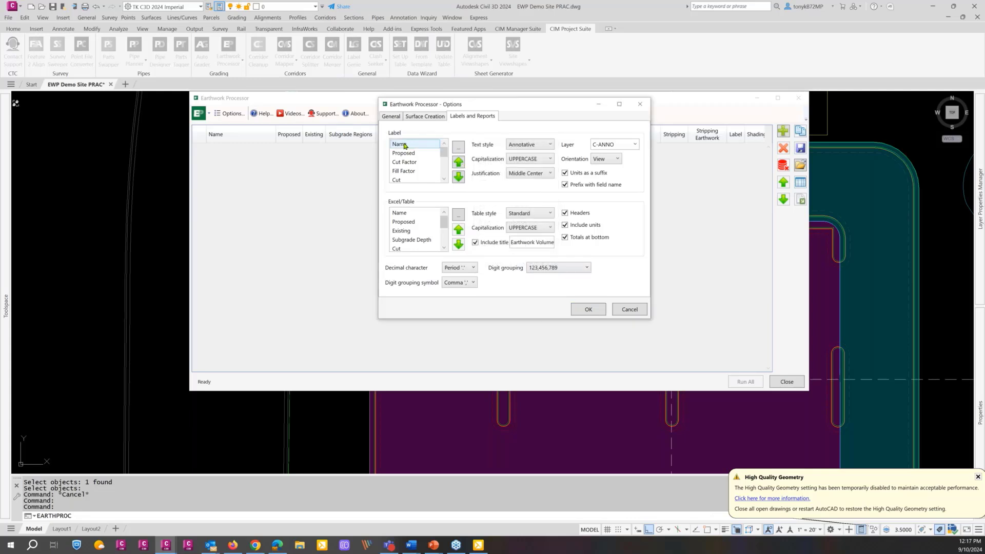
double_click(405, 145)
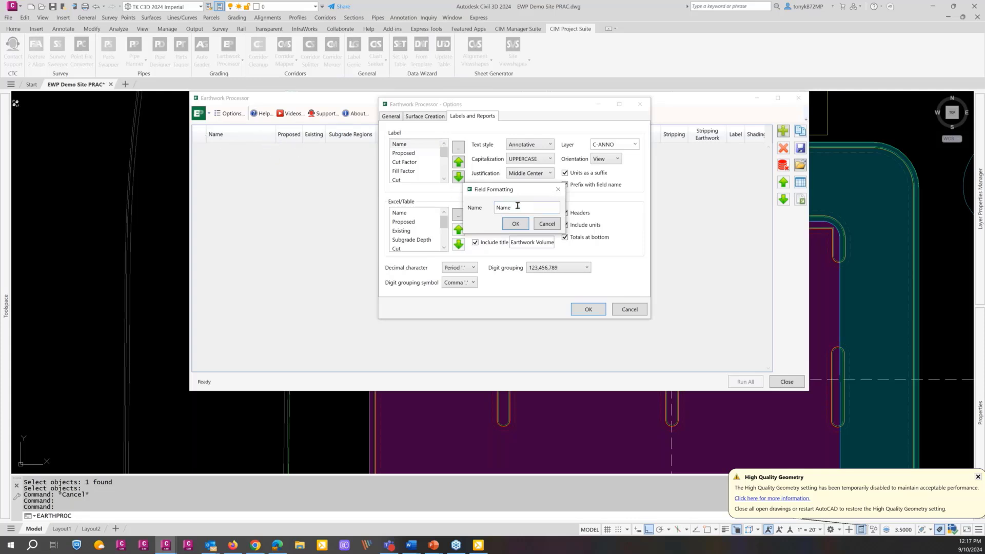
left_click_drag(517, 206, 477, 206)
type("Region area")
key("BackSpace")
key("BackSpace")
key("BackSpace")
key("BackSpace")
key("BackSpace")
key("BackSpace")
key("BackSpace")
key("BackSpace")
key("BackSpace")
key("BackSpace")
key("BackSpace")
type("Set Names")
key("BackSpace")
left_click(524, 224)
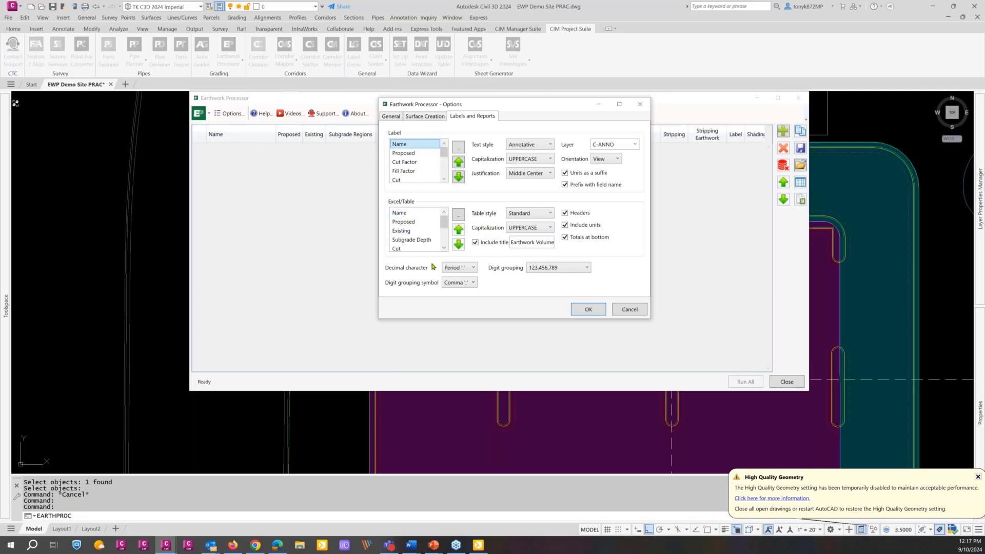
Set the table style for the Excel/table output to CTC Earthwork
left_click(536, 213)
left_click(543, 213)
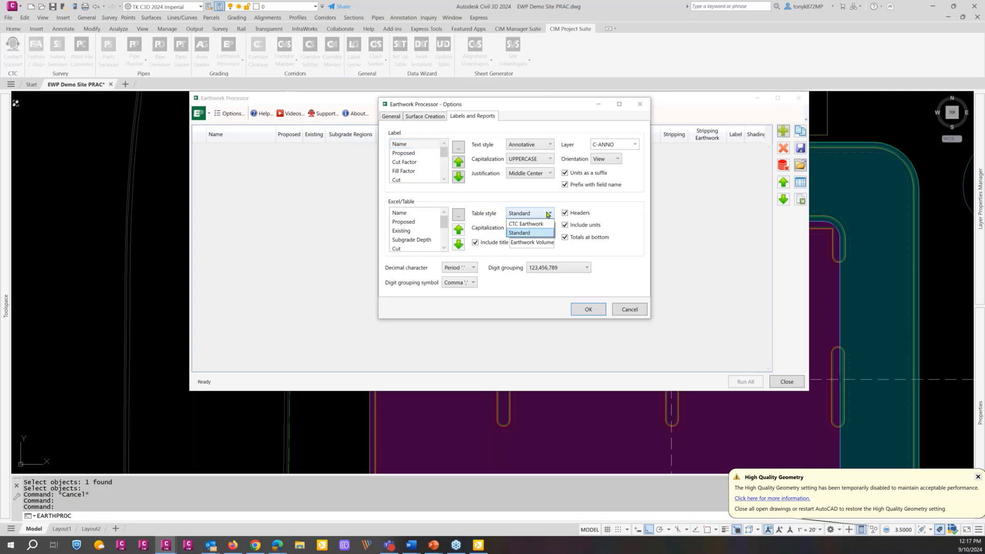
left_click(534, 225)
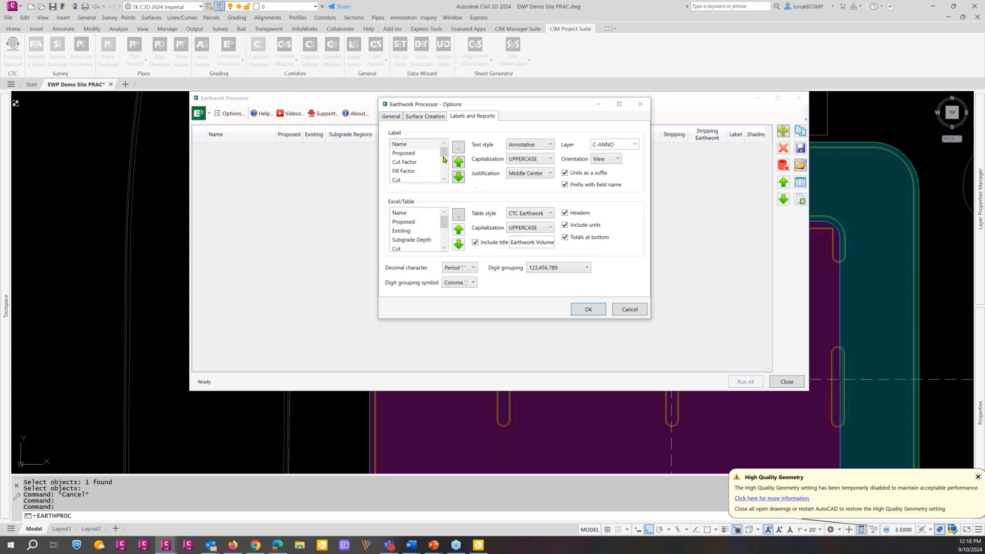
Return to the general options and accept the Earthwork Processor option settings
left_click(392, 117)
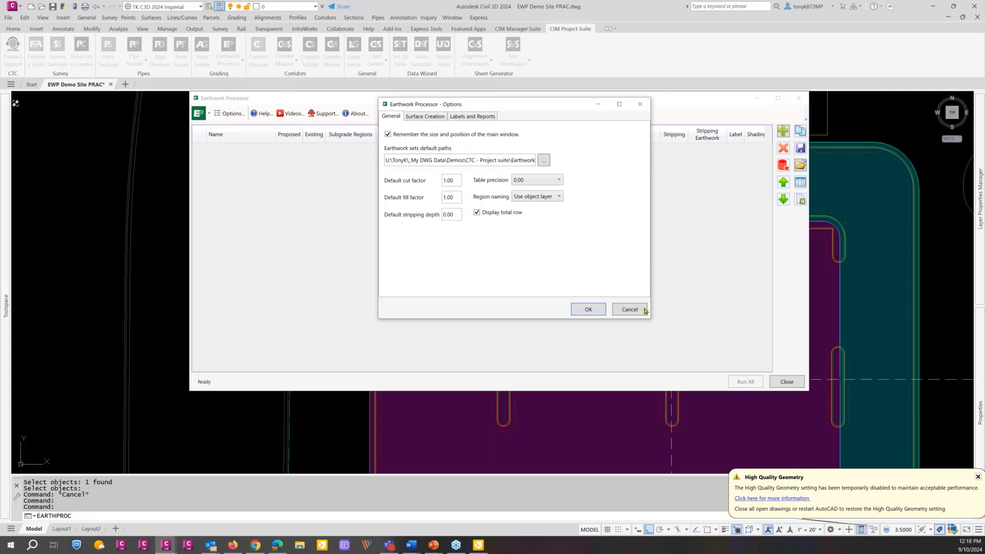
left_click(588, 310)
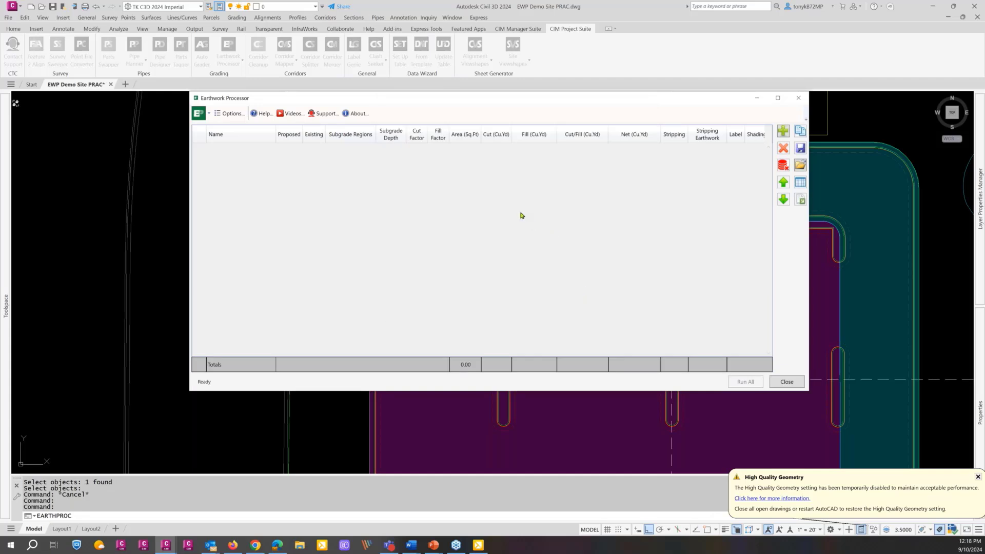
left_click_drag(513, 98, 477, 96)
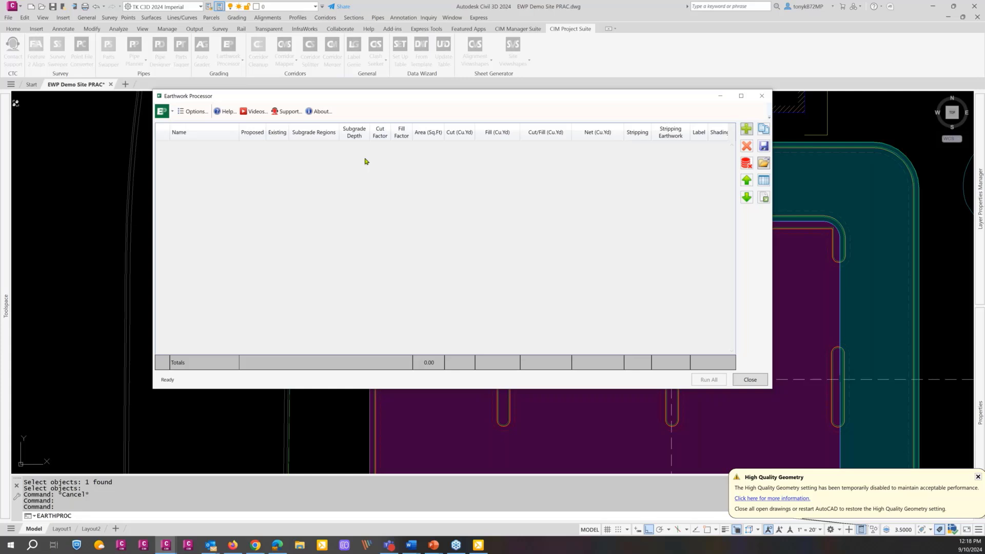
Add an earthwork set named Demo with Bldg Site FG as the proposed surface and Bldg Site EG as the existing surface
left_click(746, 130)
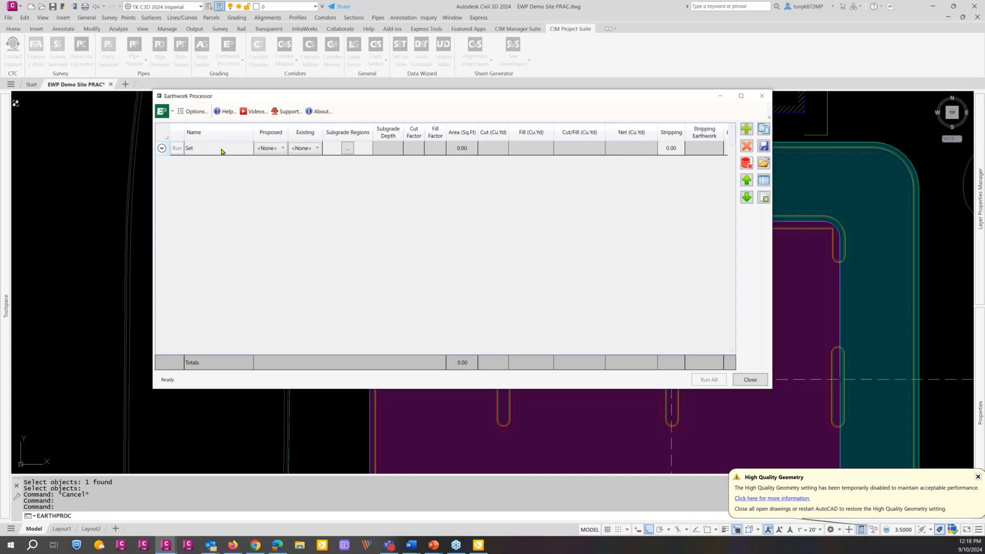
double_click(241, 150)
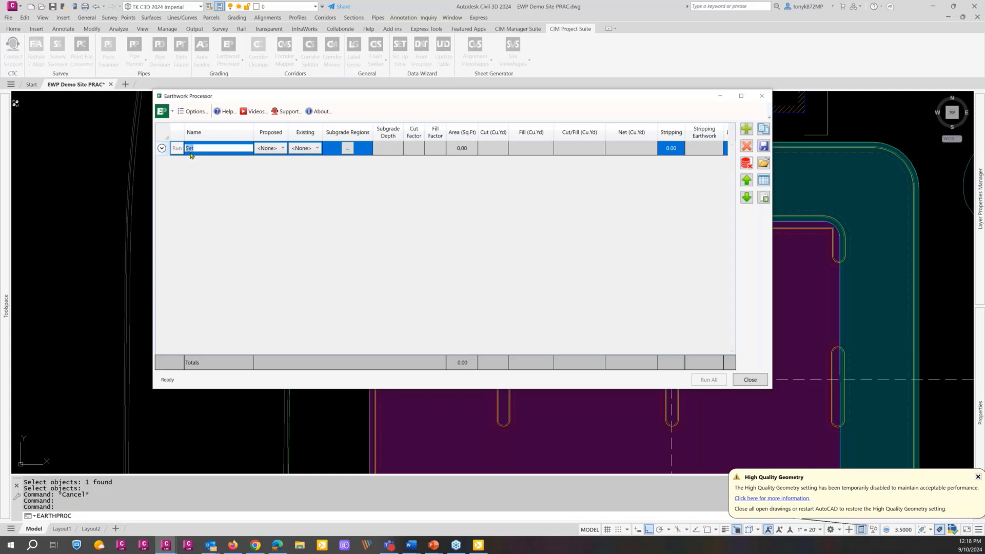
type("Demo")
left_click(276, 149)
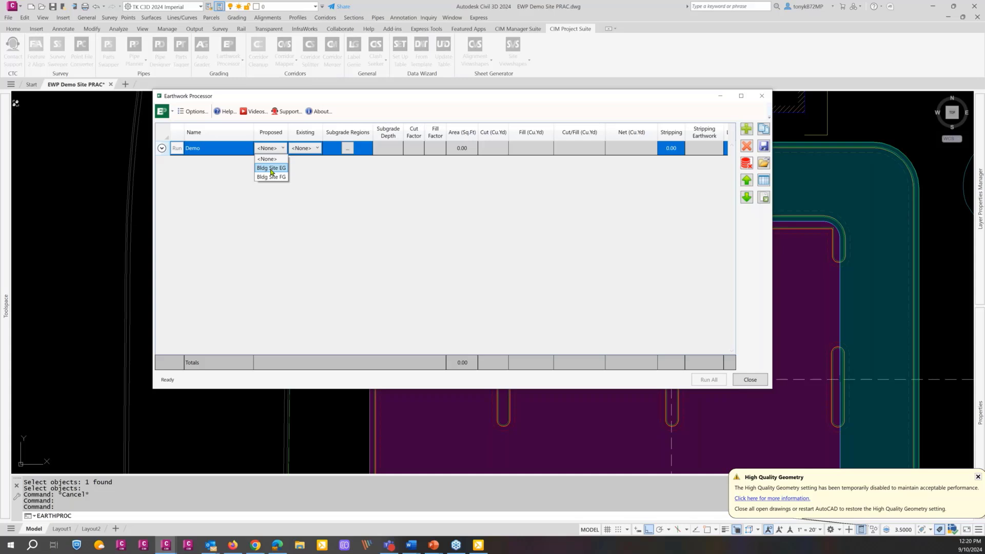
left_click(272, 177)
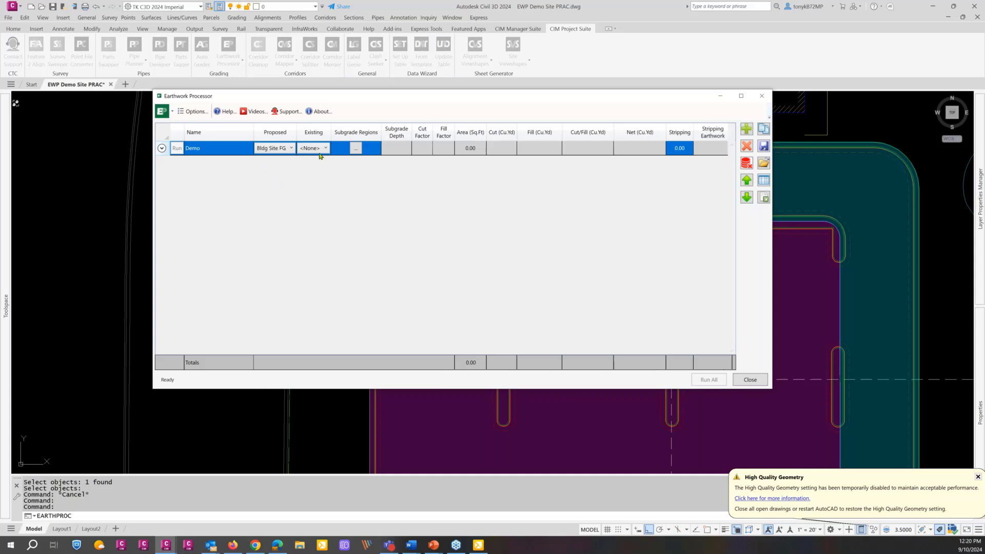
left_click(327, 148)
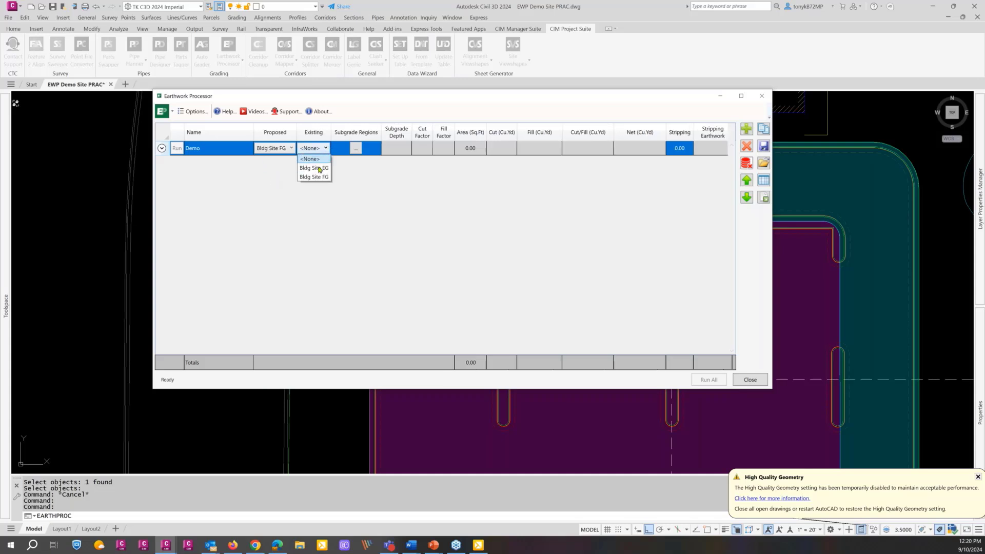
left_click(317, 168)
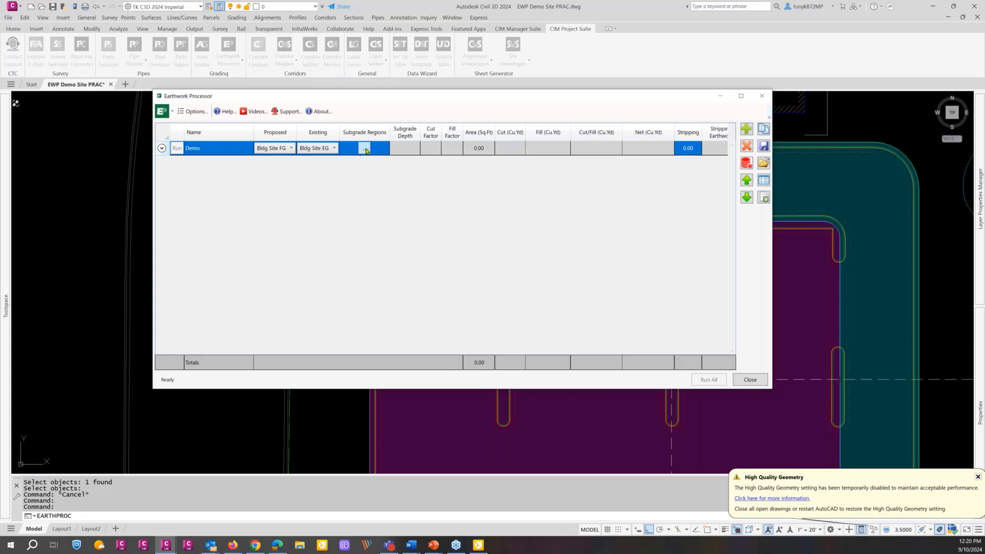
Add the Demo set's subgrade regions by querying the drawing for objects on layers matching erwk*
left_click(366, 149)
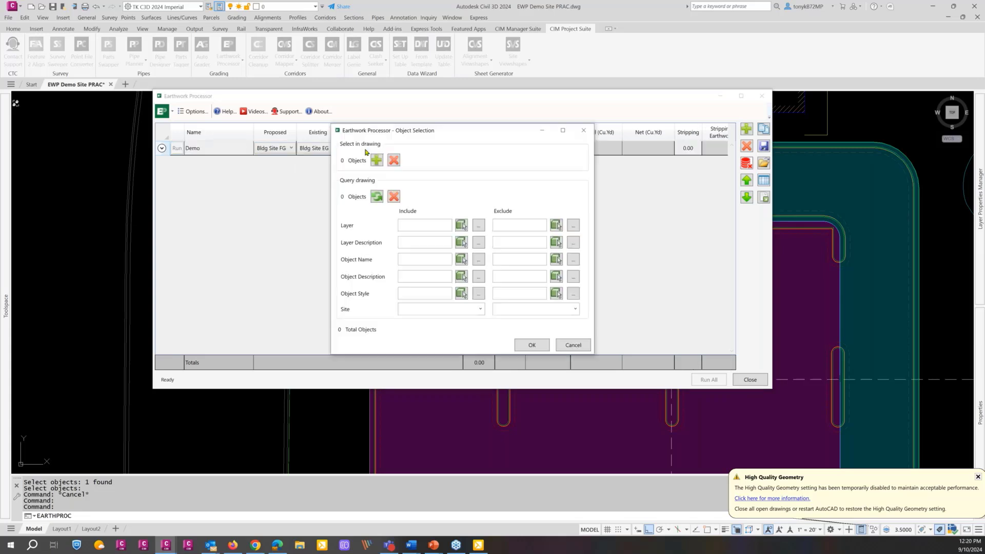
left_click_drag(445, 134, 446, 116)
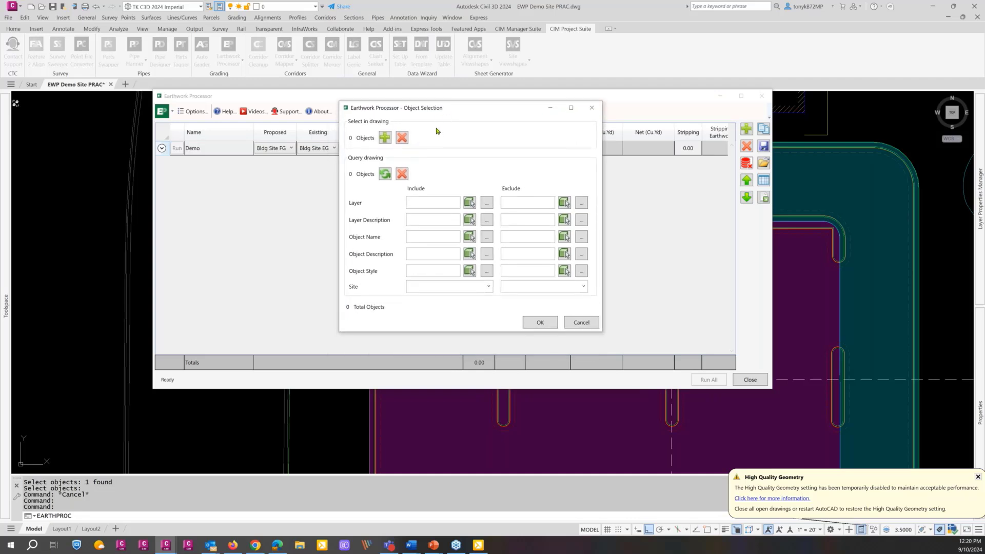
left_click(423, 203)
type("erwk*")
left_click(385, 174)
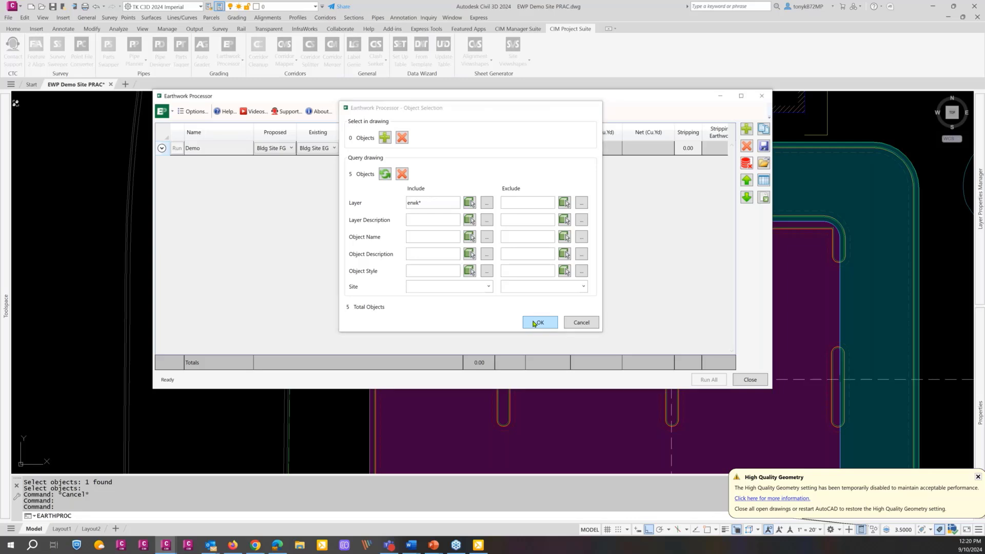
left_click(534, 323)
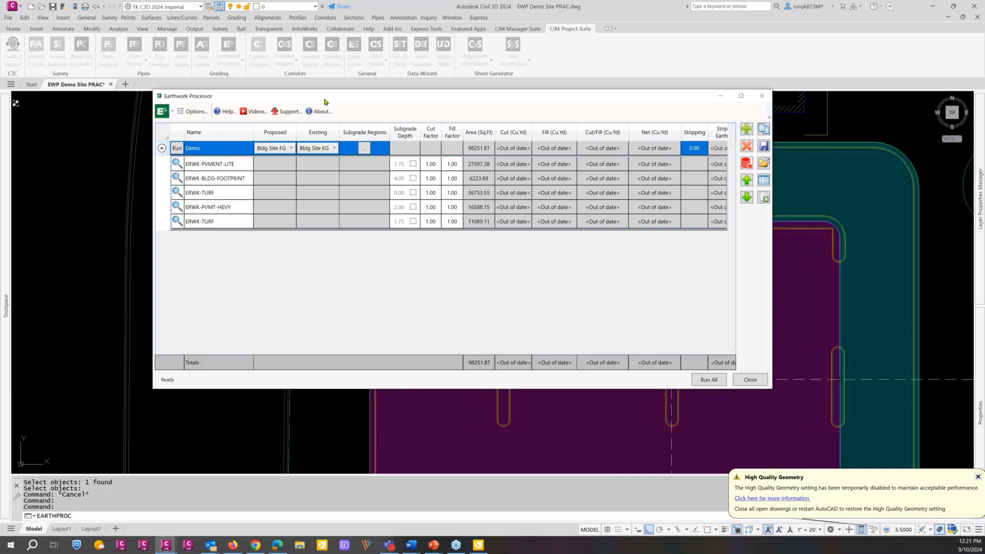
Zoom to the ERWK-PVMENT-LITE, ERWK-BLDG-FOOTPRINT and first ERWK-TURF regions in the drawing to check their extents
left_click_drag(370, 101, 392, 64)
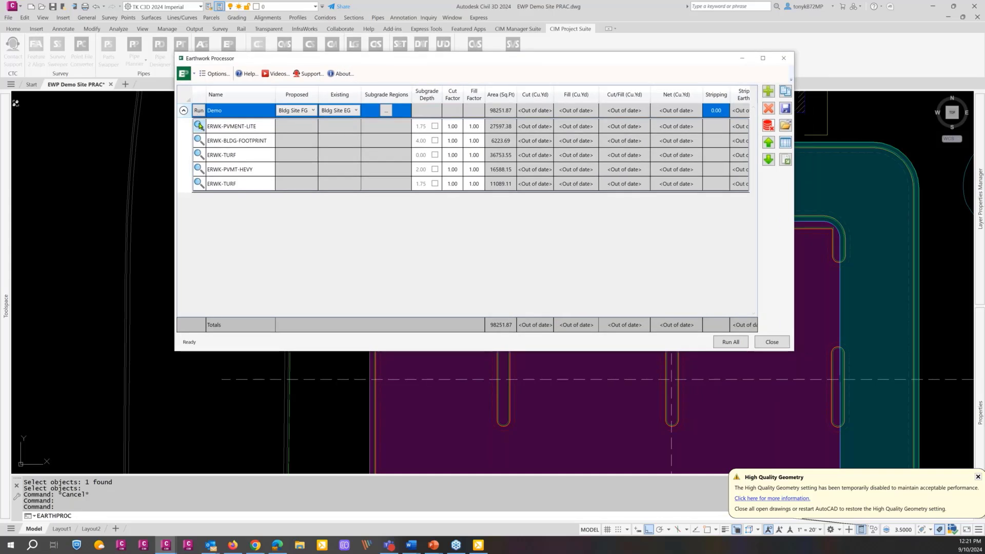
left_click(199, 126)
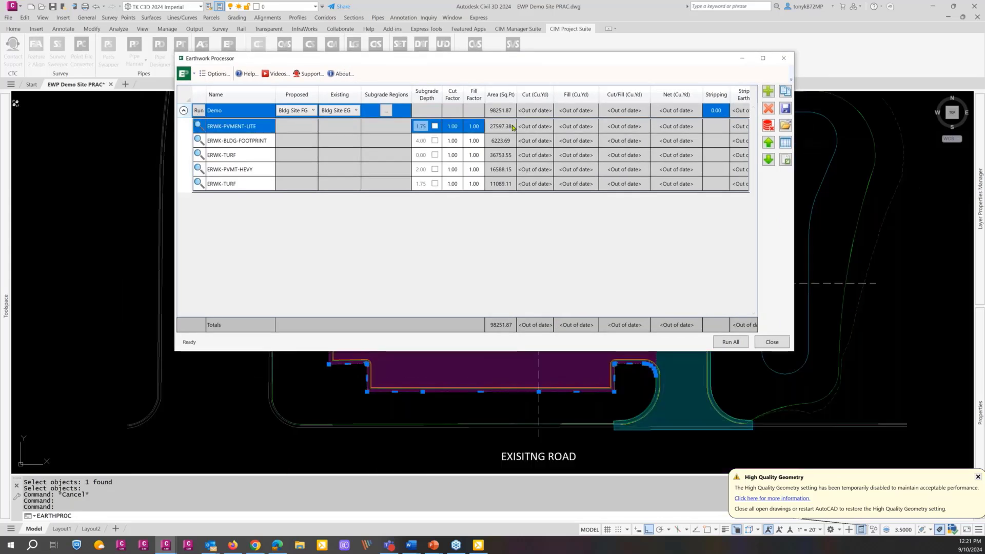
mouse_move(477, 63)
left_mouse_down()
mouse_move(540, 171)
mouse_move(567, 338)
mouse_move(521, 126)
left_mouse_up()
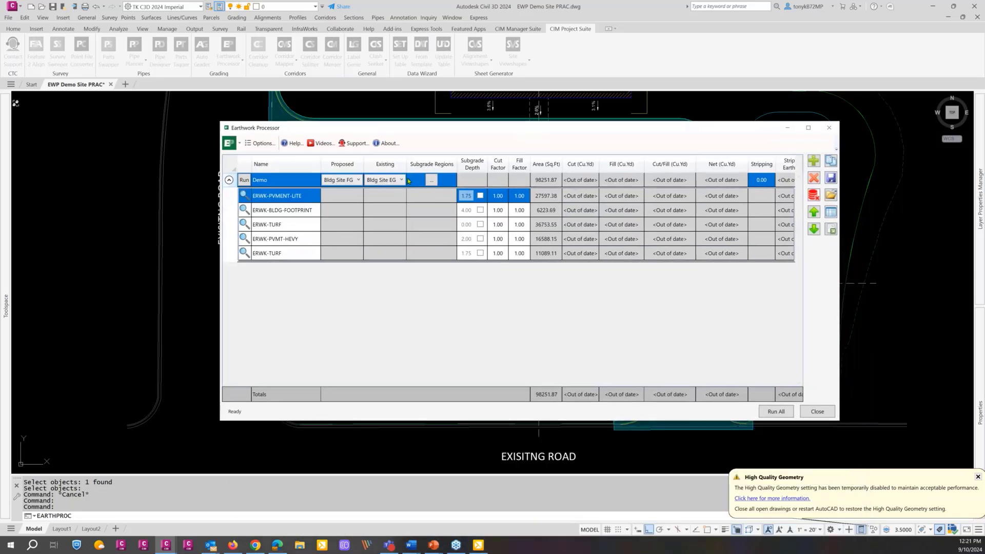
left_click(244, 210)
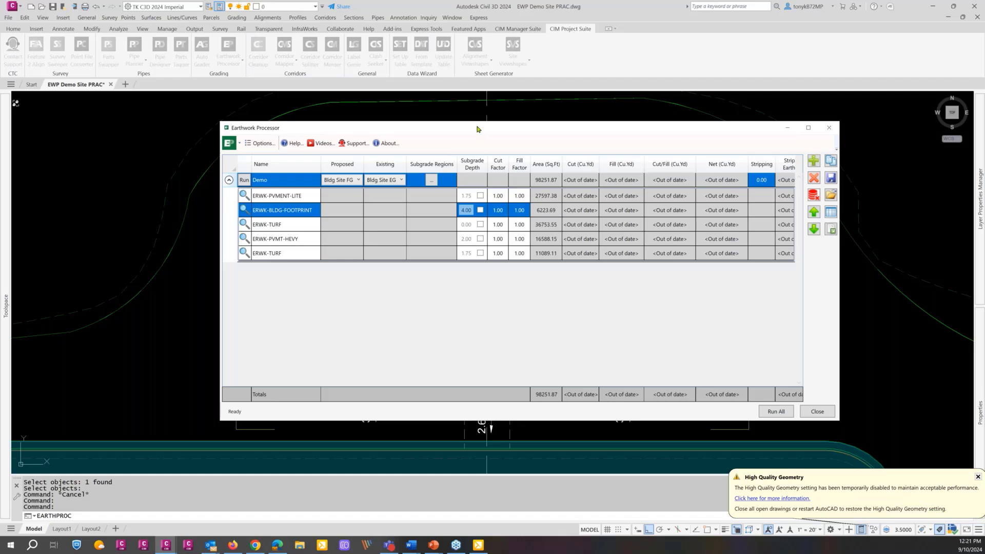
left_click_drag(477, 130, 487, 112)
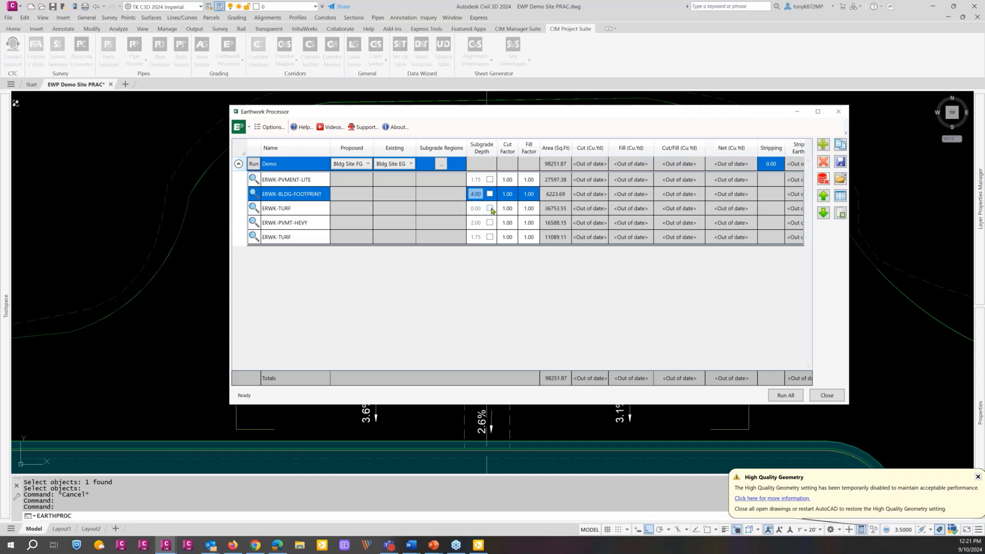
left_click(252, 209)
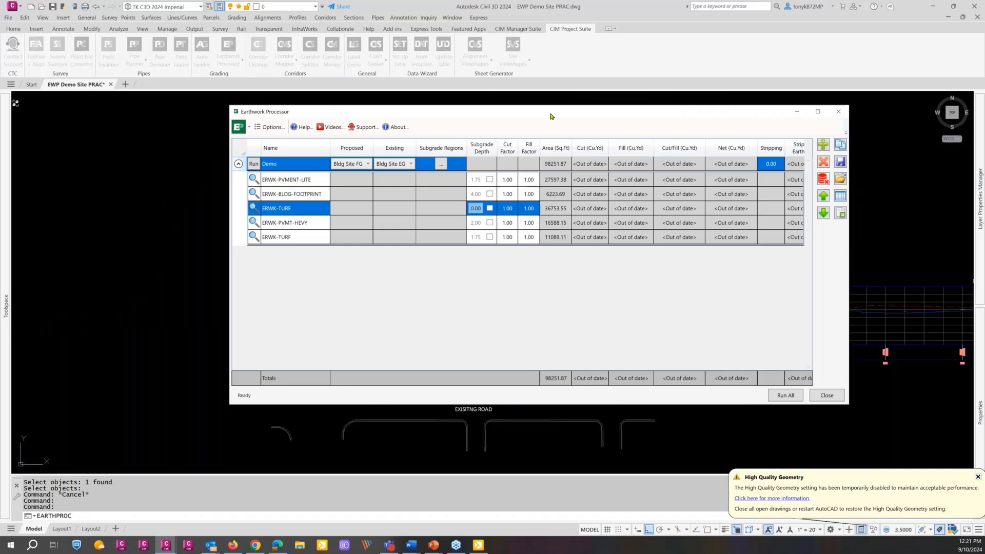
mouse_move(550, 116)
left_mouse_down()
mouse_move(572, 132)
mouse_move(578, 417)
mouse_move(359, 188)
mouse_move(454, 264)
mouse_move(496, 116)
left_mouse_up()
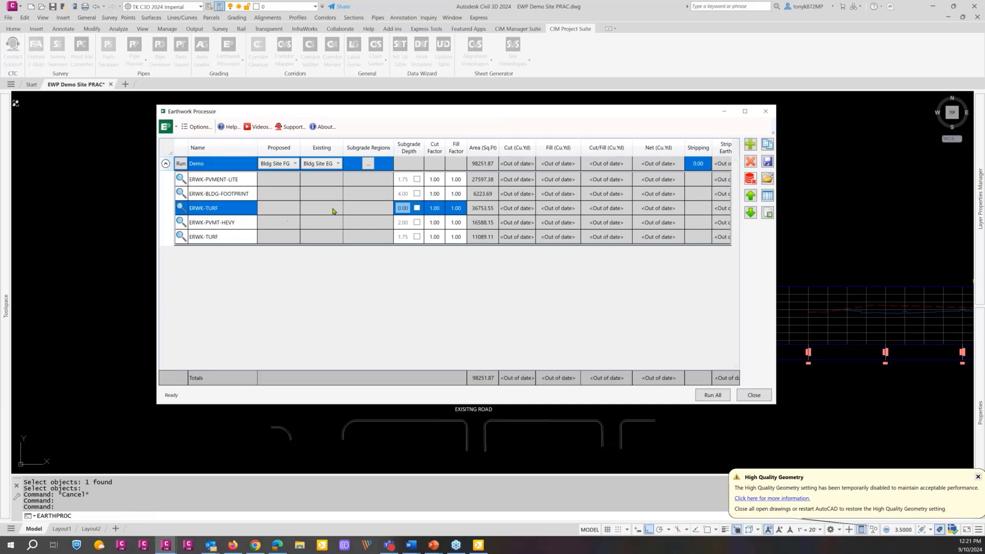
Try a subgrade depth override of 0.50 on the first ERWK-TURF region and clear the override again
left_click(417, 208)
type("0.00")
left_click_drag(408, 207, 394, 207)
type("0.5")
key("Return")
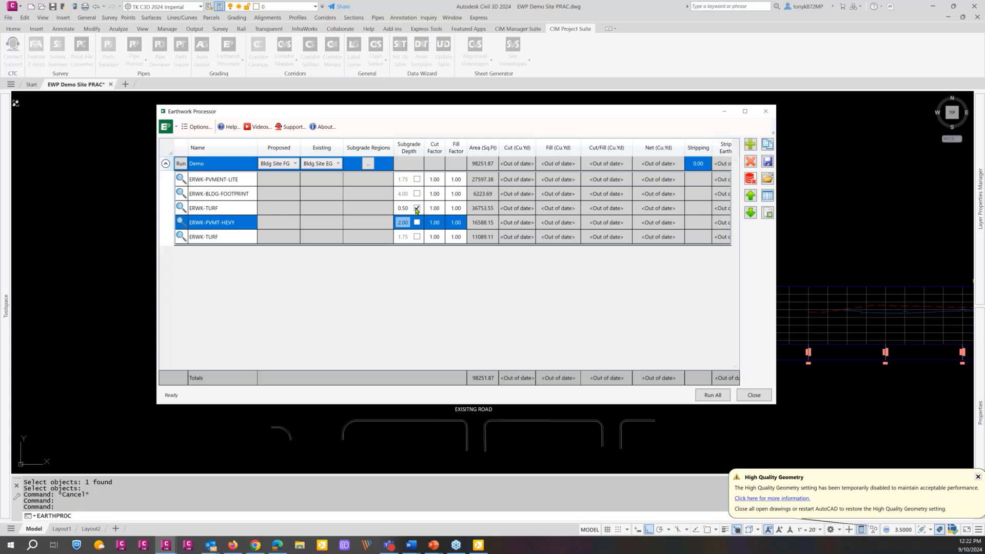
left_click(415, 208)
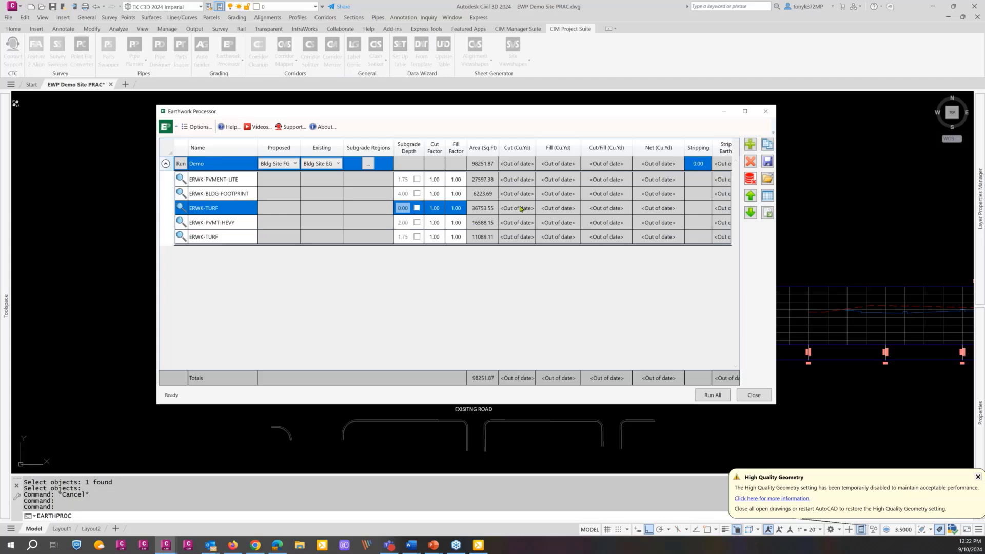
Close Earthwork Processor and inspect the quick properties of the turf boundary polyline in the drawing
left_click(753, 396)
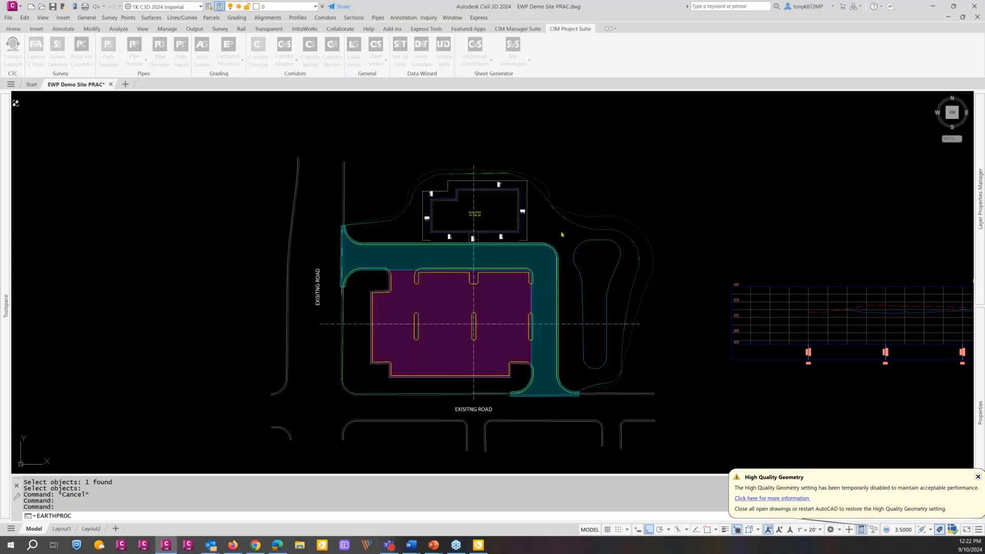
scroll(561, 224, "up", 10)
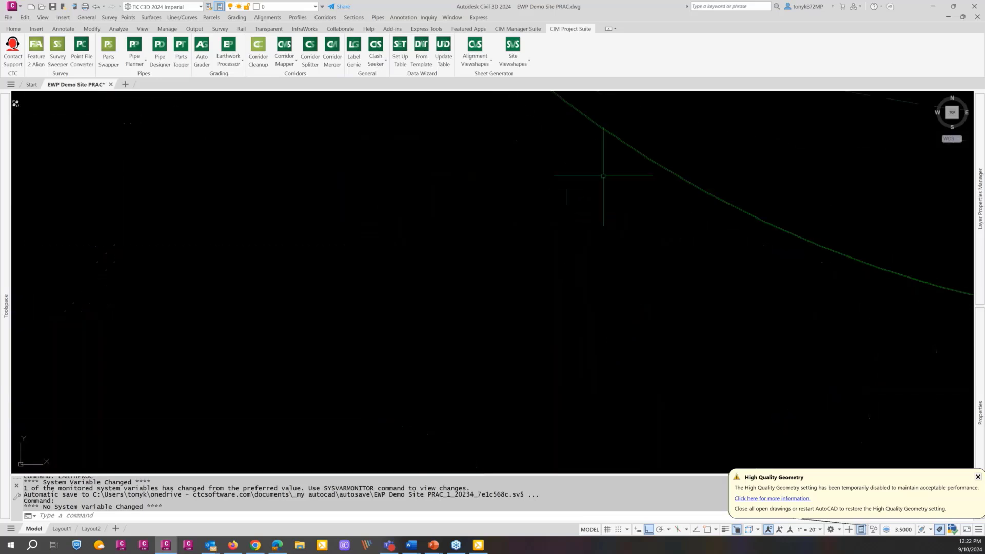
left_click(627, 145)
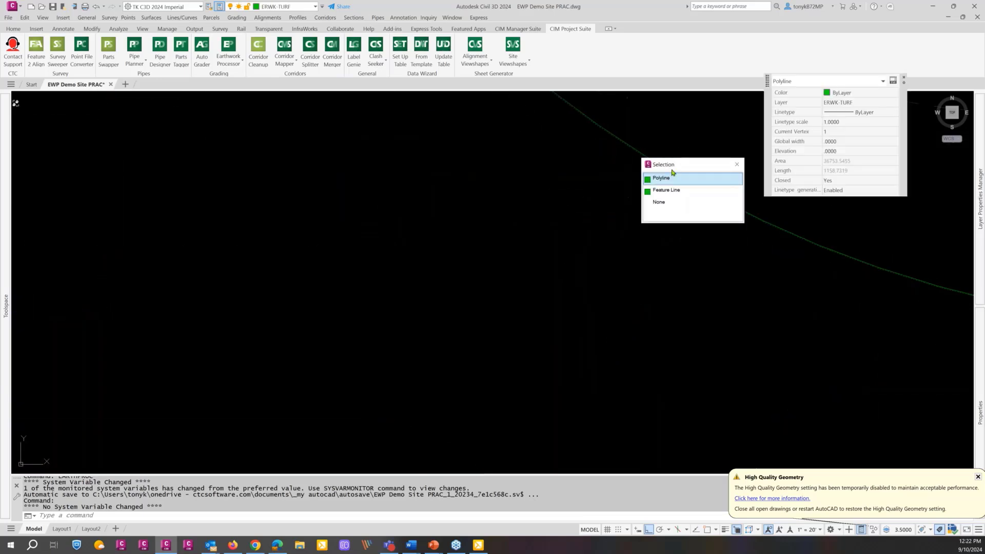
left_click(665, 179)
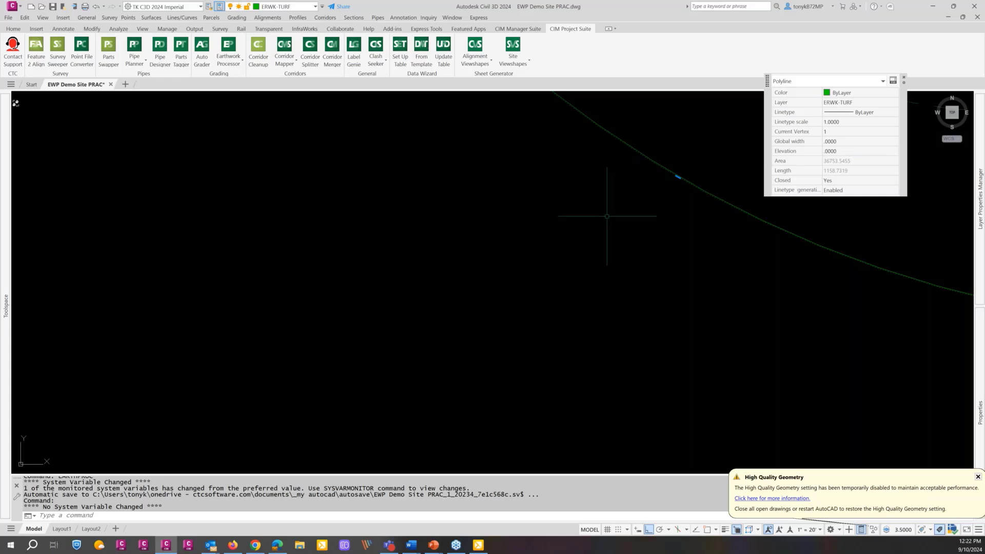
key("Escape")
Reopen Earthwork Processor, override the first ERWK-TURF region's subgrade depth with 0.50, and close the dialog
right_click(453, 210)
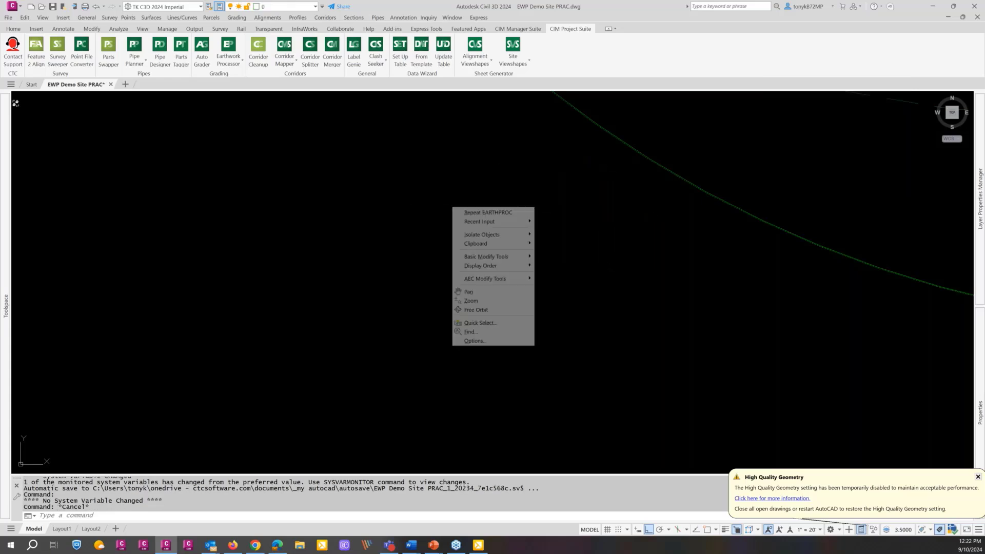
left_click(475, 213)
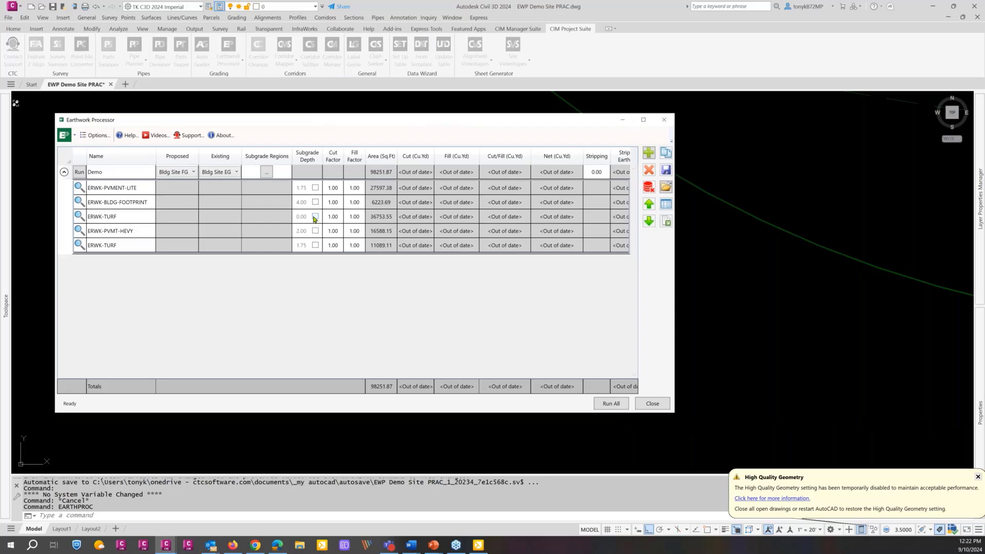
left_click(315, 217)
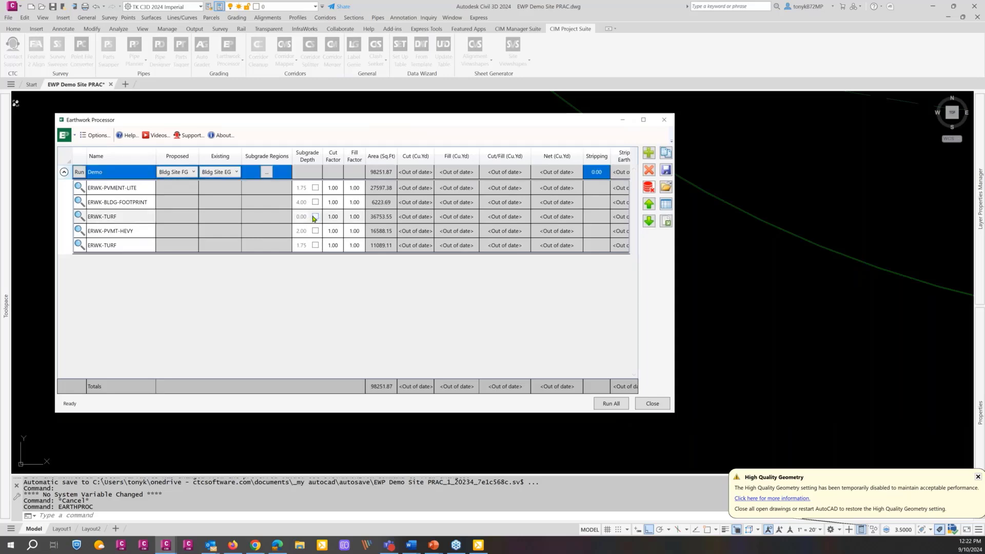
left_click(315, 216)
left_click(309, 217)
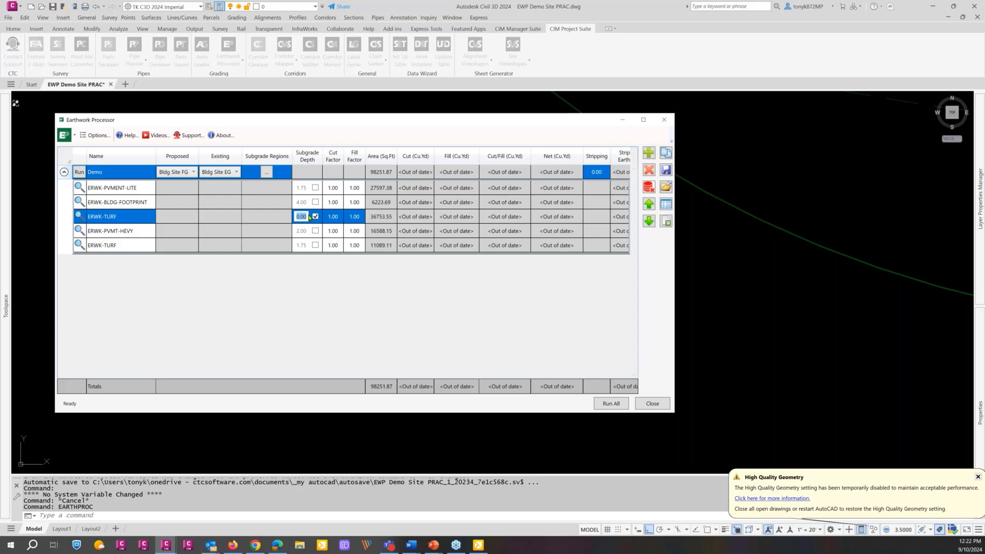
type(".5")
key("Return")
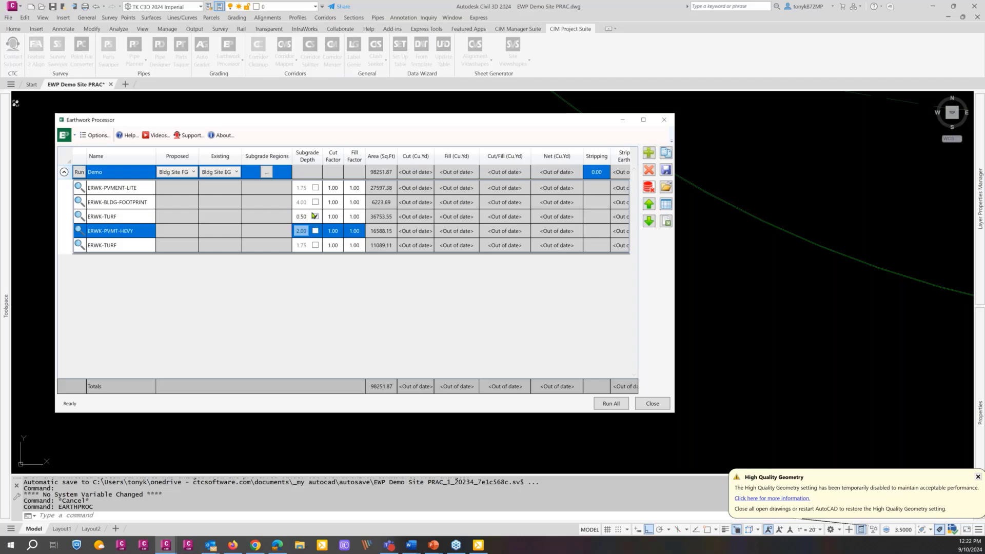
left_click(646, 405)
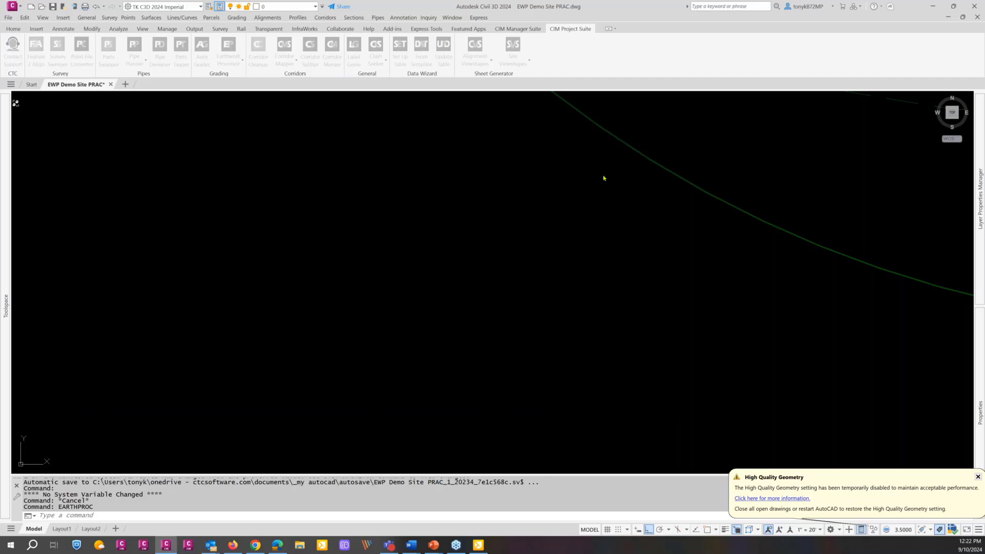
Recheck the turf boundary polyline's quick properties and clear the selection
left_click(609, 127)
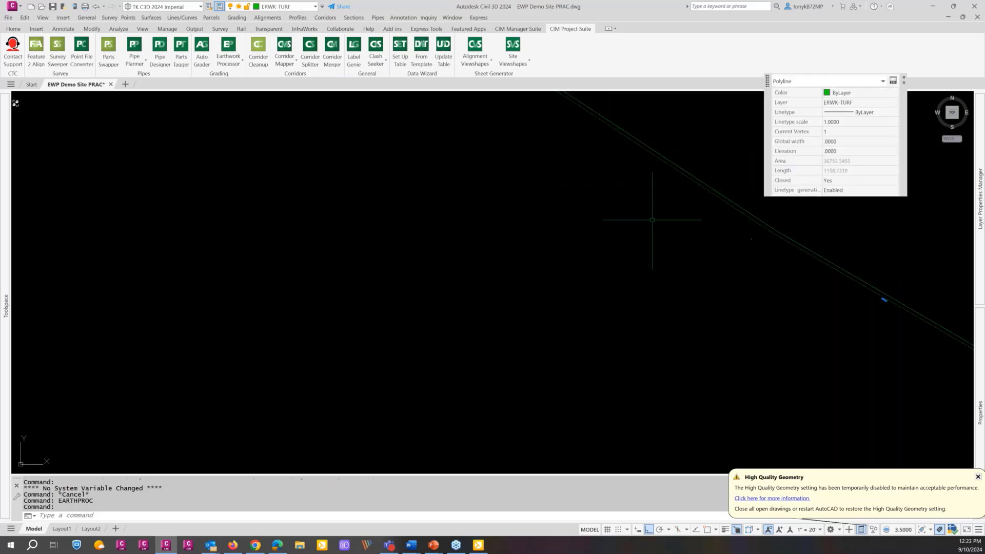
key("Escape")
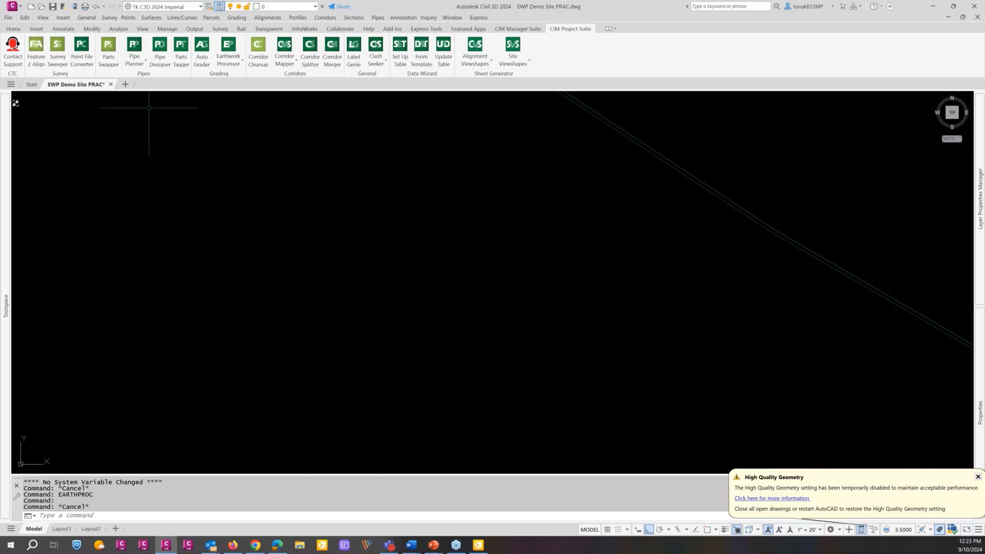
right_click(262, 174)
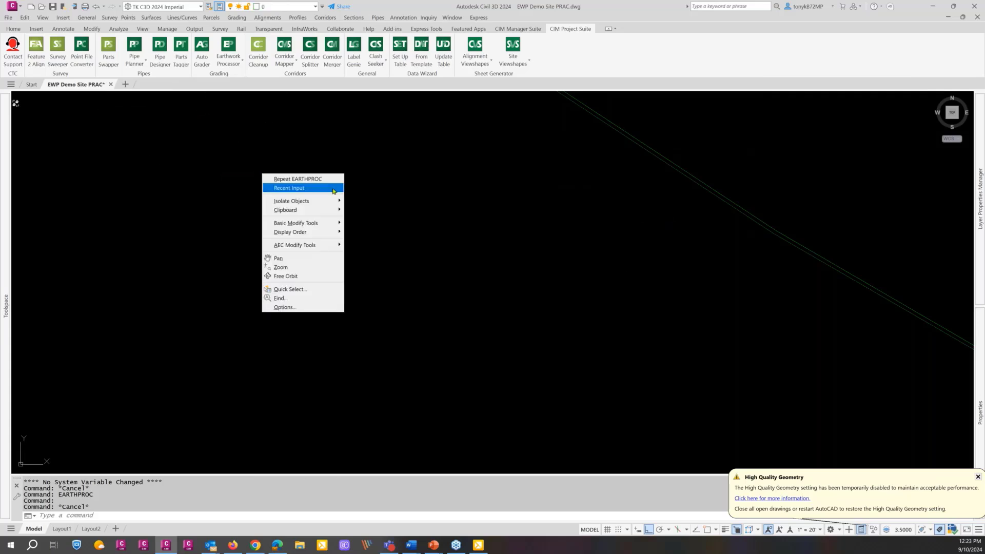
mouse_move(332, 191)
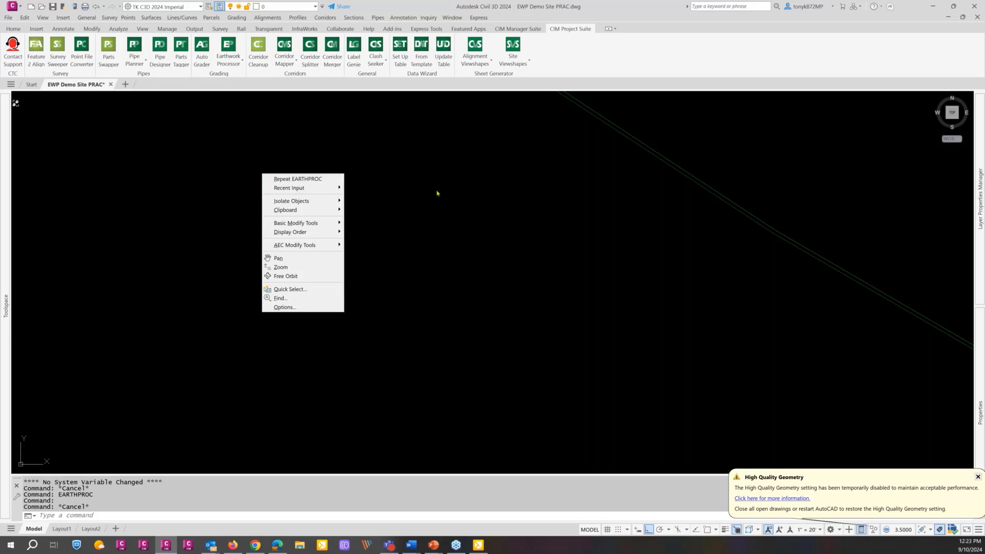
left_click(436, 192)
key("Escape")
Reopen Earthwork Processor and override the subgrade depth of the first ERWK-TURF region with 0.50
scroll(436, 200, "down", 5)
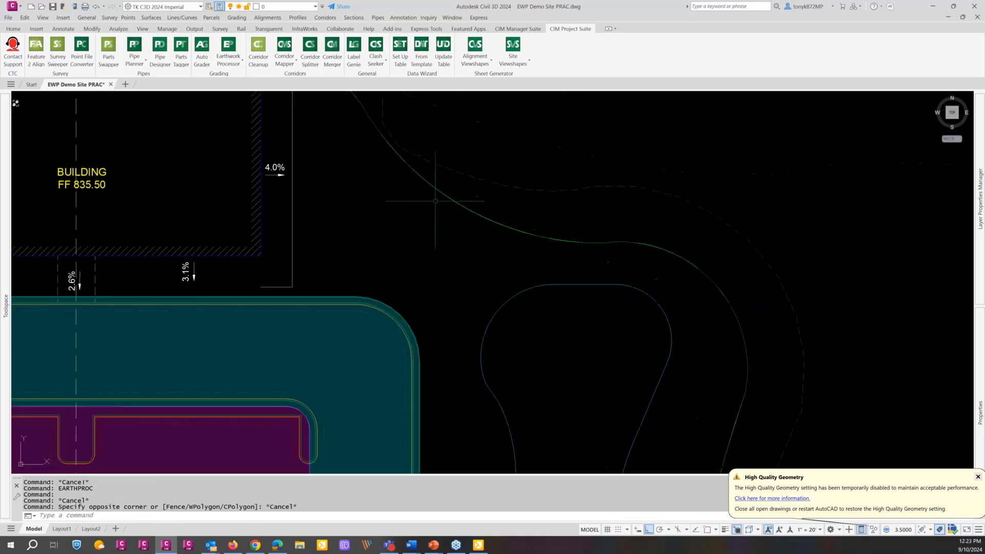
scroll(564, 183, "down", 6)
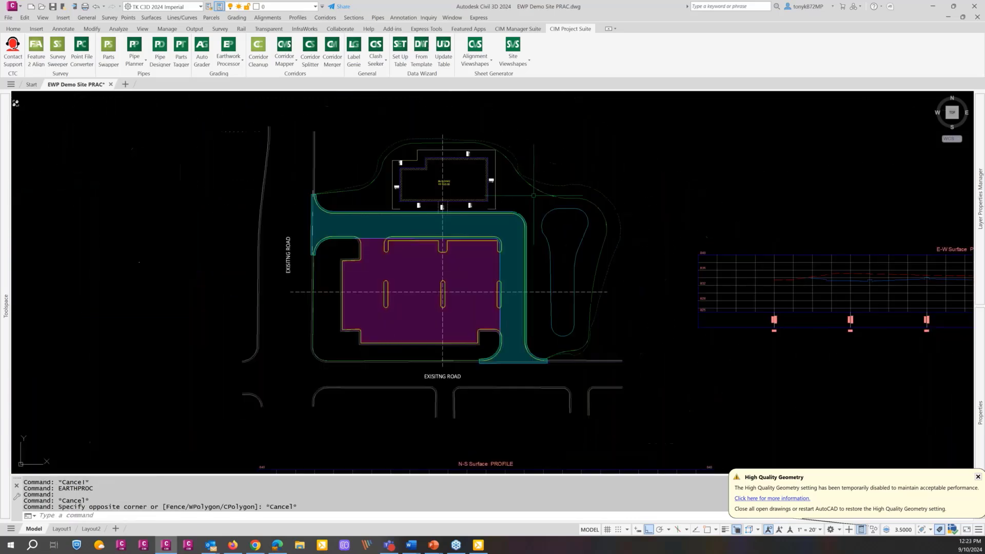
key("Escape")
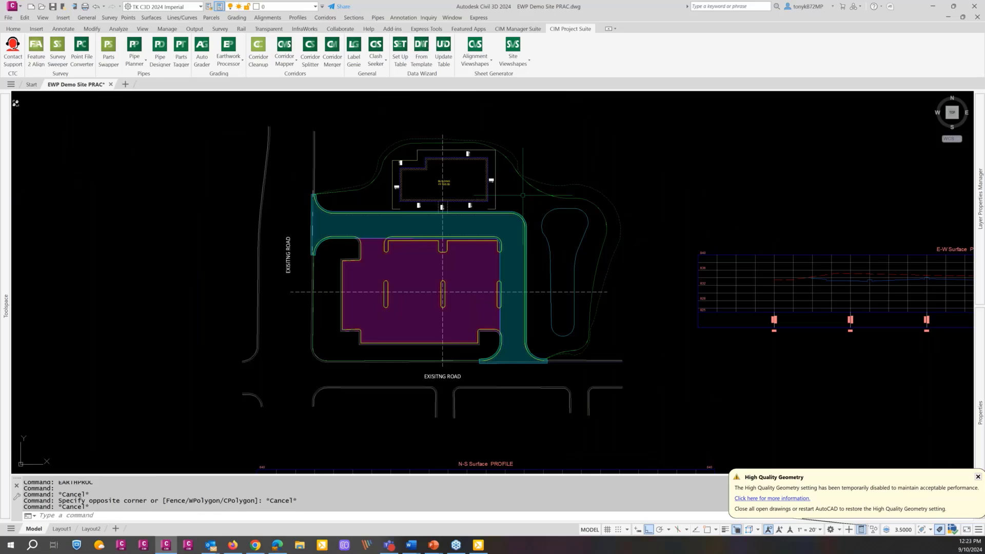
left_click(231, 64)
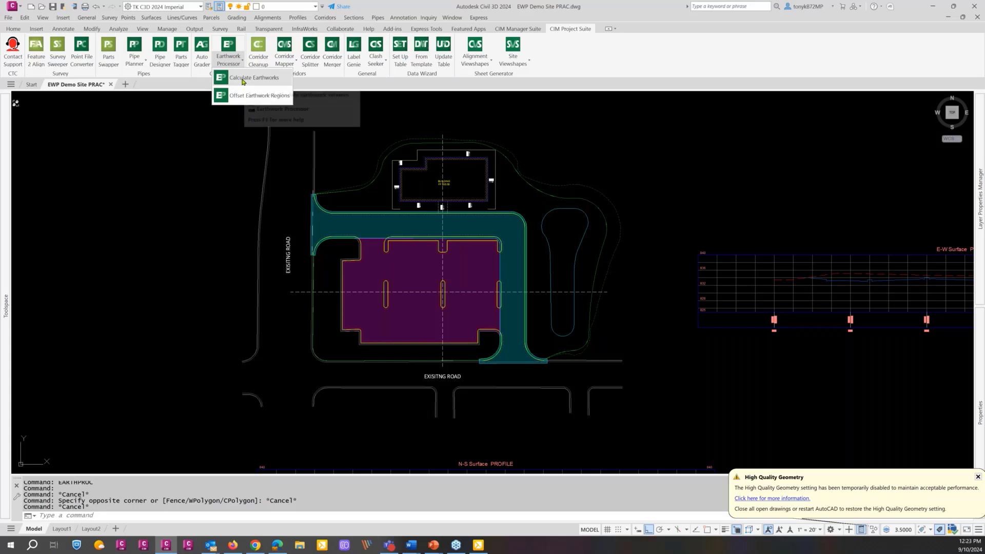
left_click(243, 79)
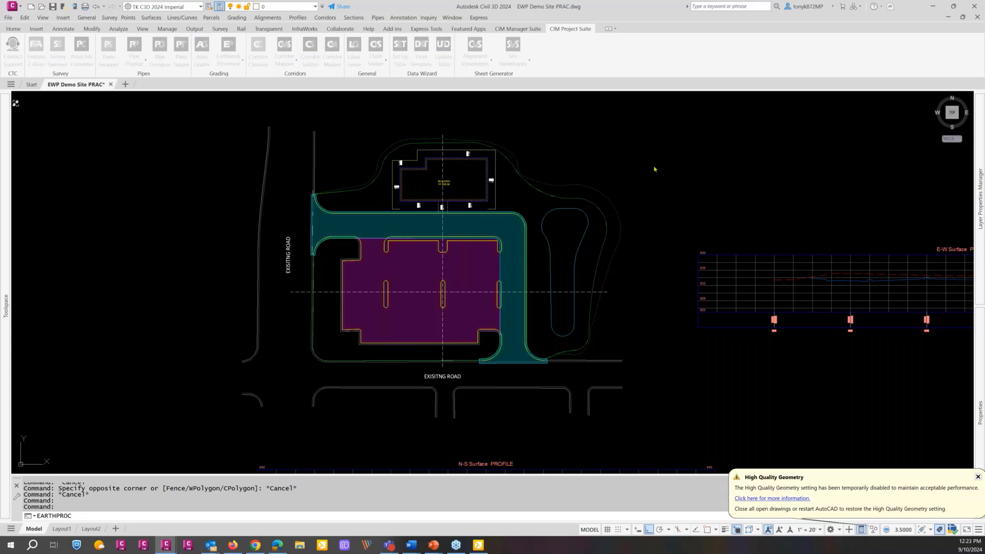
left_click_drag(984, 110, 446, 107)
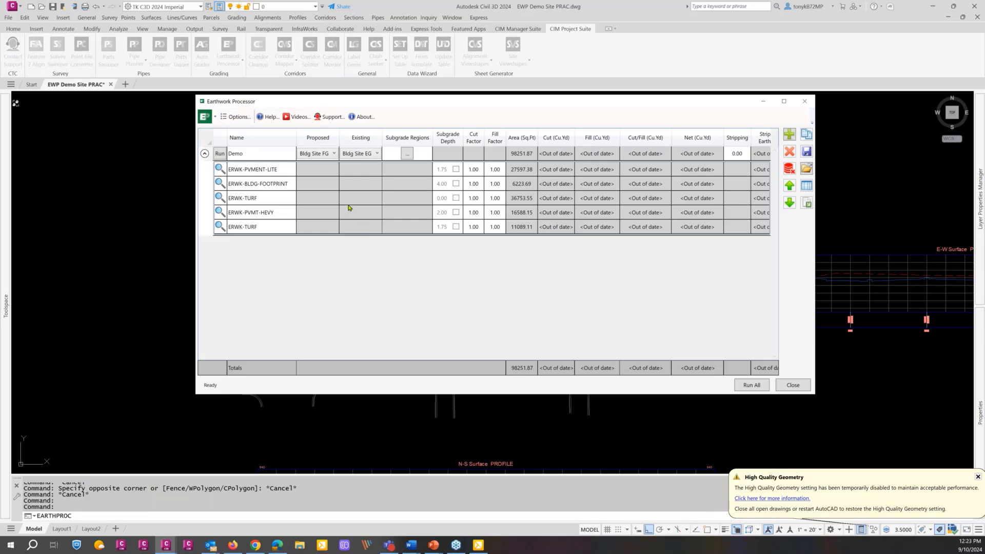
left_click(457, 199)
left_click(456, 199)
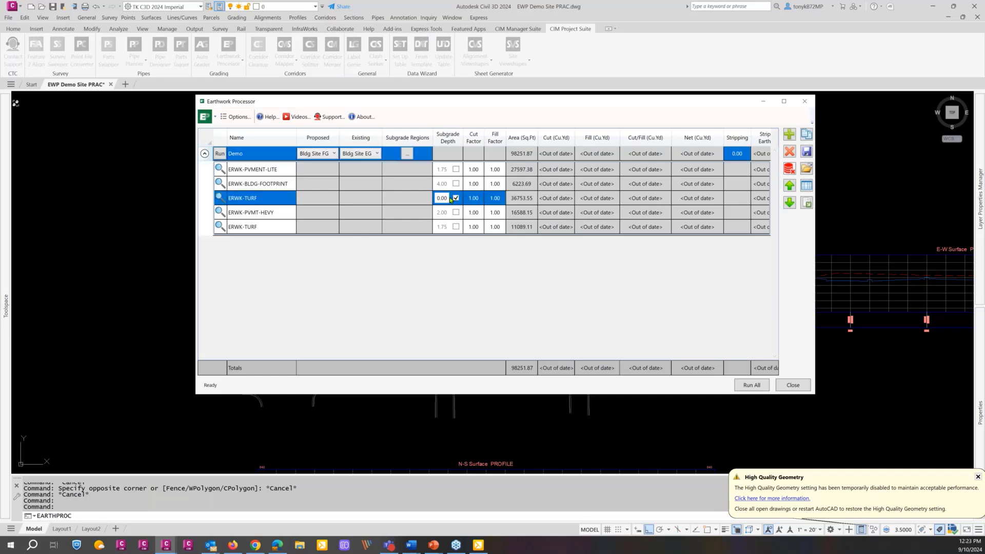
left_click(449, 199)
type(".5")
key("Return")
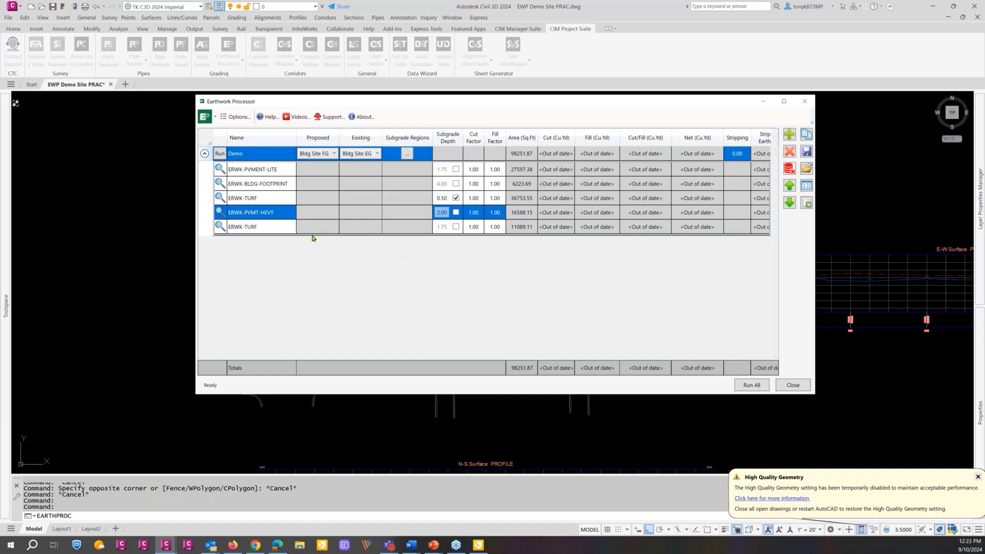
Run the earthwork calculation for the Demo set and widen the dialog to show all result columns
left_click(219, 154)
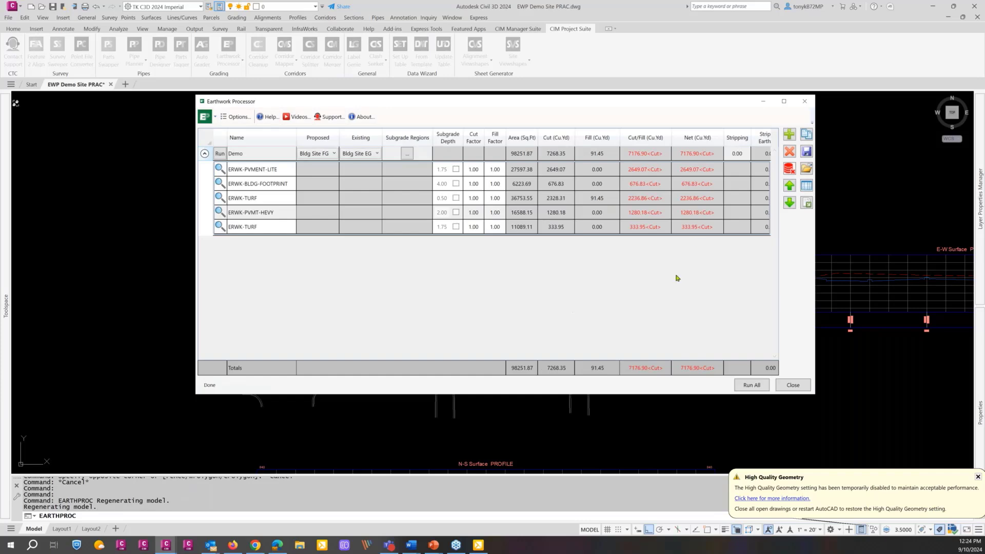
left_click_drag(574, 95, 573, 96)
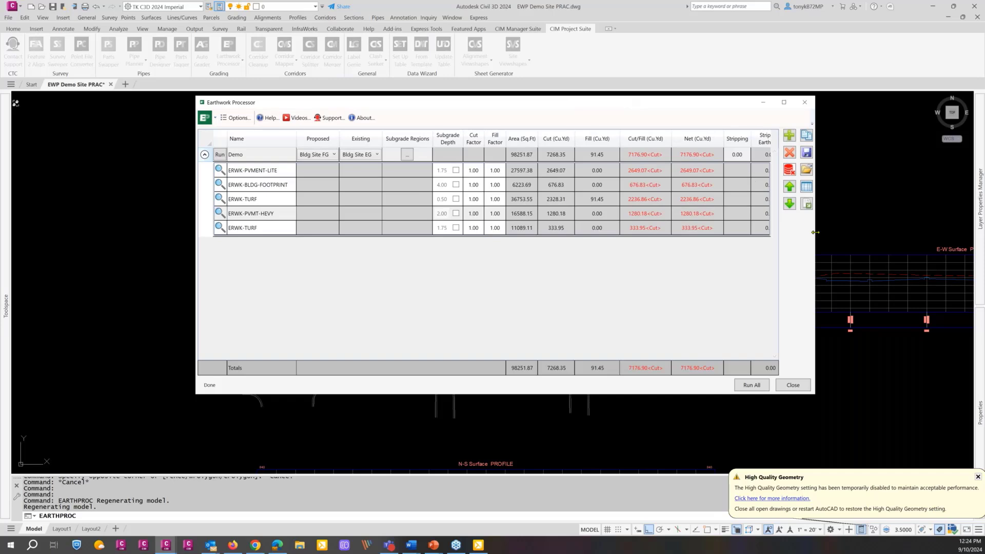
left_click_drag(834, 232, 883, 232)
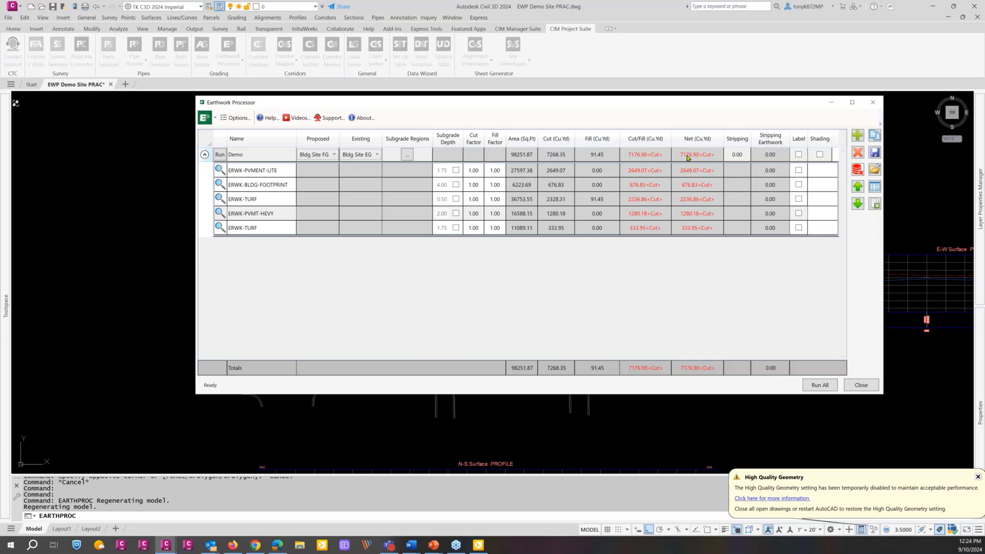
Open the Demo set's stripping value for editing and close Earthwork Processor without entering a new value
left_click(736, 159)
left_click(737, 159)
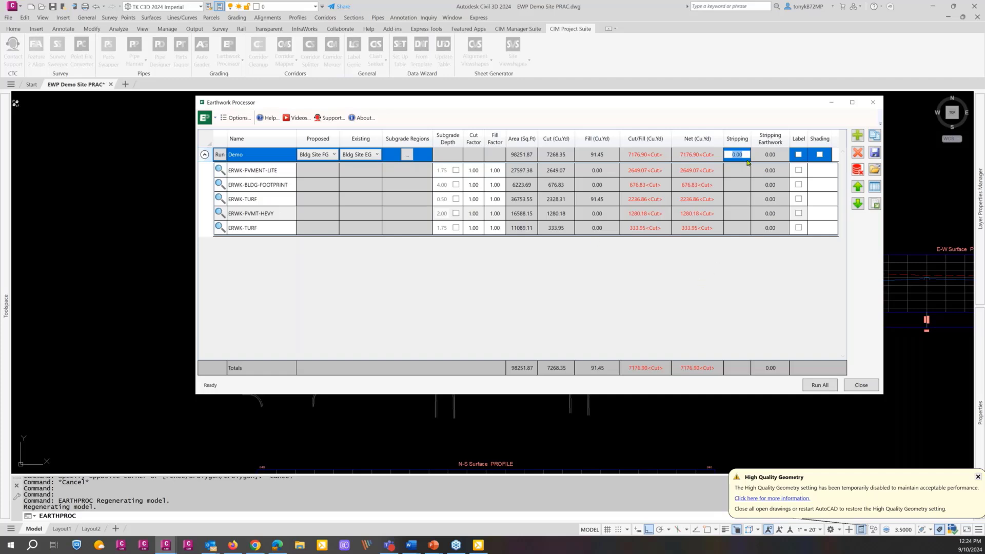
left_click_drag(692, 102, 677, 102)
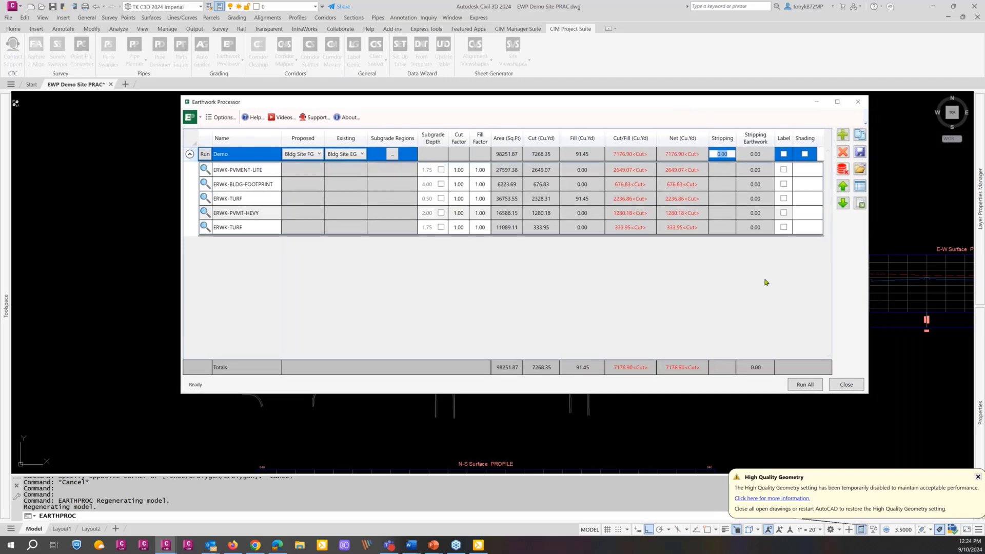
left_click(845, 384)
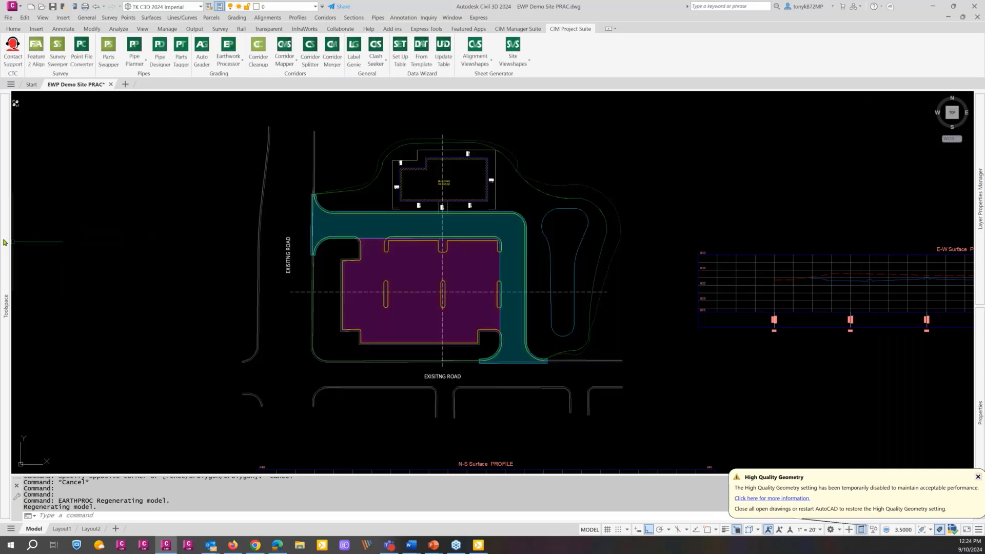
Set the surface style of the Demo - SUBGRADE surface to Contours 1' and 5' (Design)
mouse_move(6, 242)
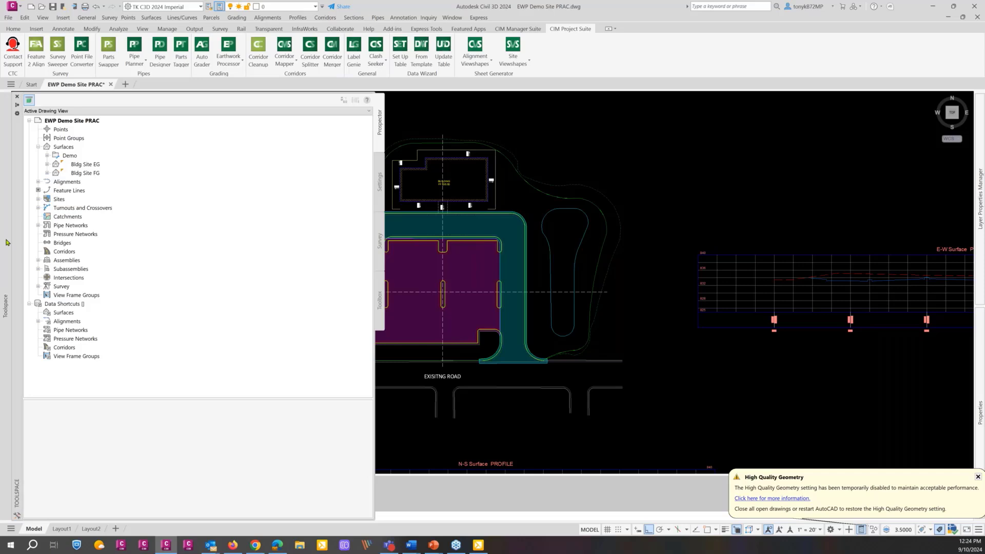
left_click(68, 157)
left_click(46, 156)
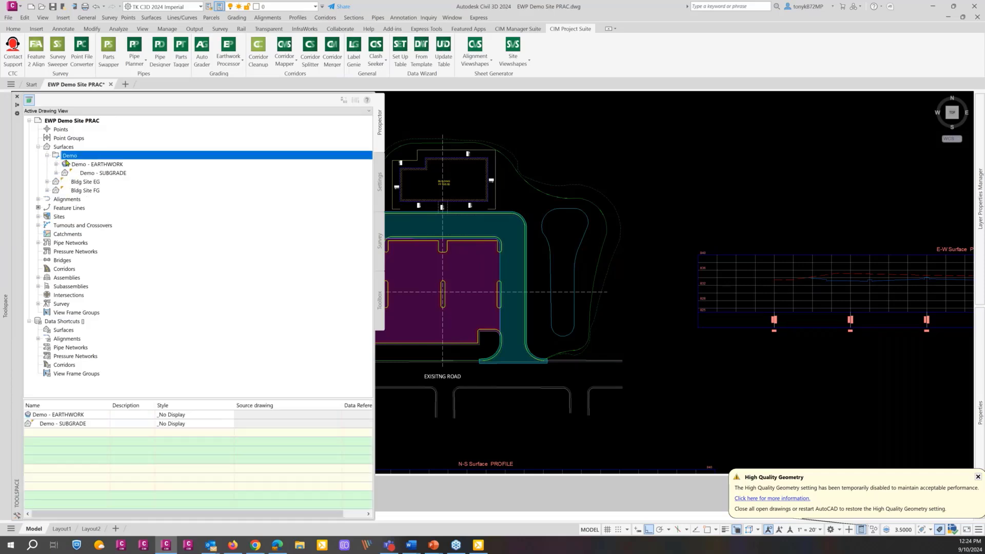
right_click(118, 174)
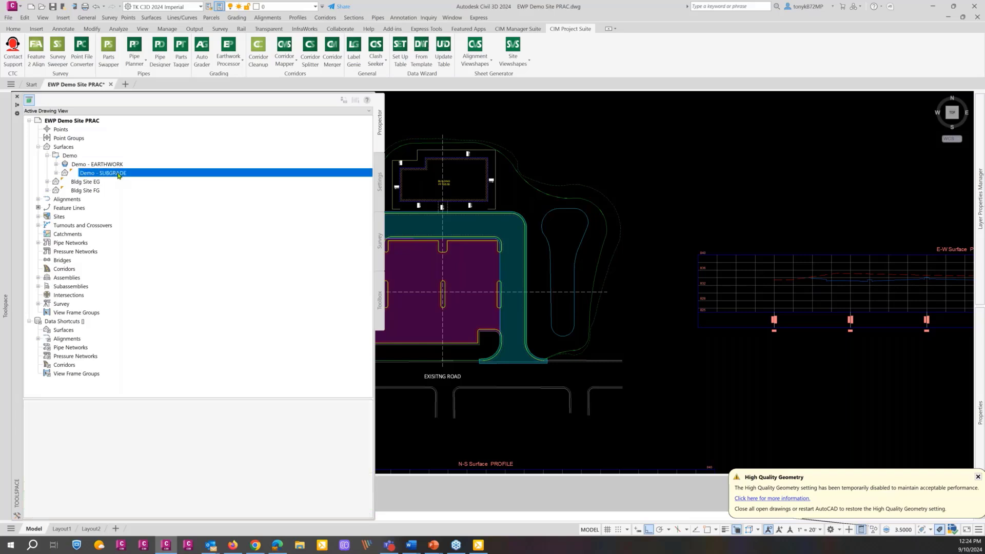
left_click(136, 177)
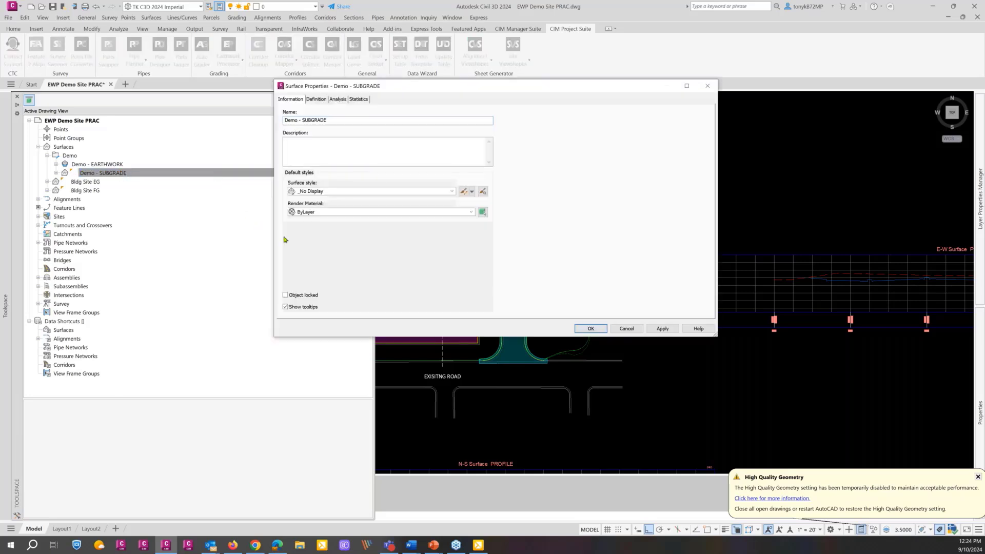
left_click(450, 191)
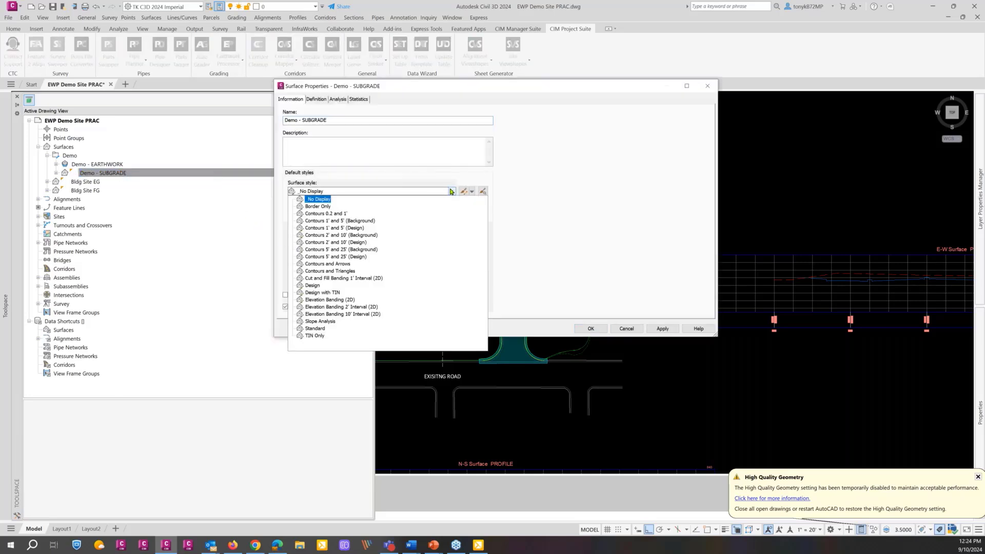
left_click(319, 229)
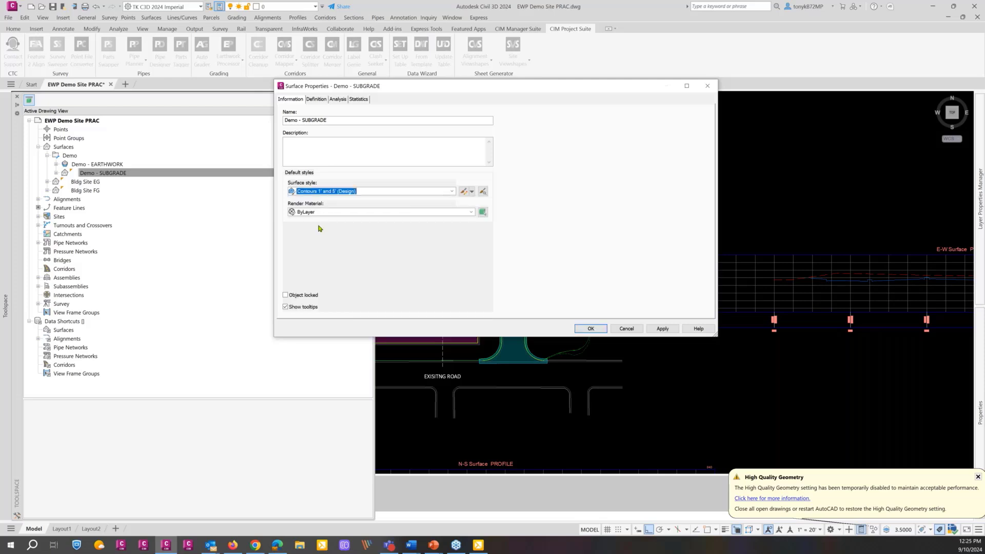
left_click(583, 329)
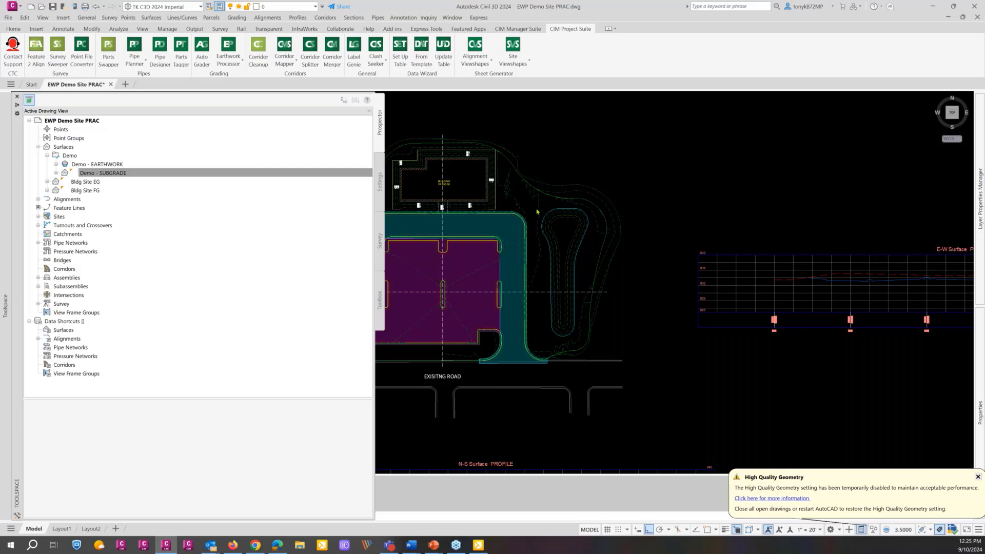
right_click(90, 174)
left_click(272, 218)
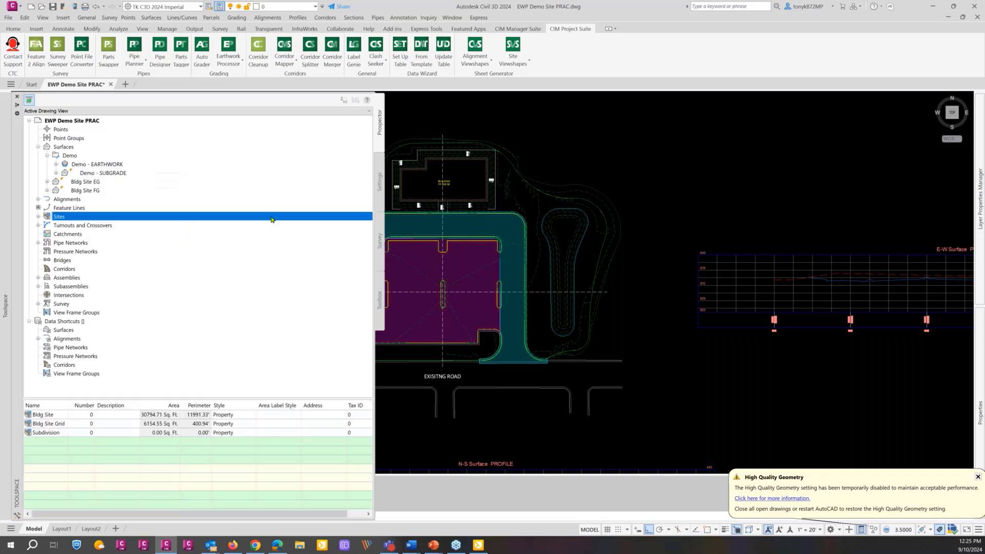
left_click(546, 136)
key("Escape")
key("Escape")
key("Escape")
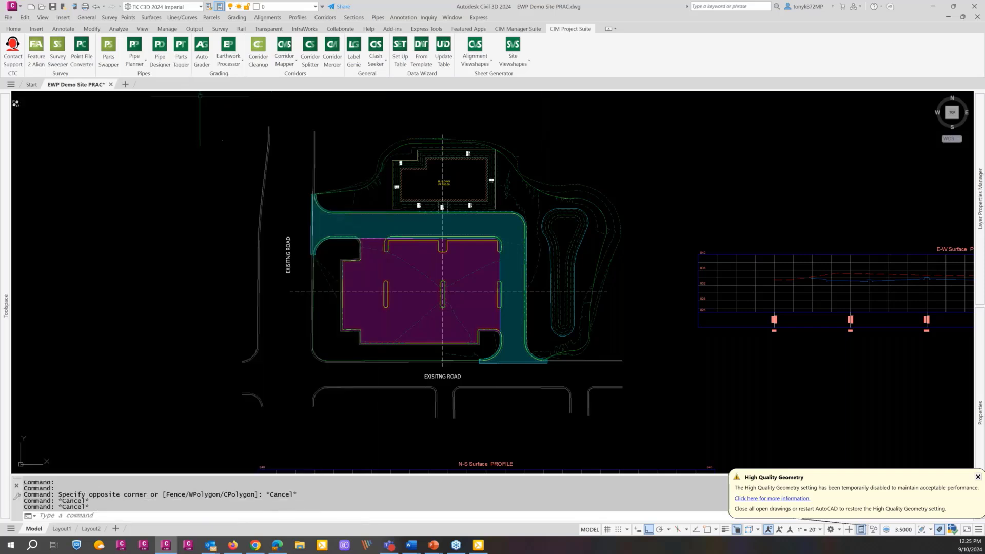
Inspect the elevation of the ERWK-TURF boundary polyline in its quick properties and clear the selection
scroll(508, 200, "up", 5)
scroll(583, 149, "up", 5)
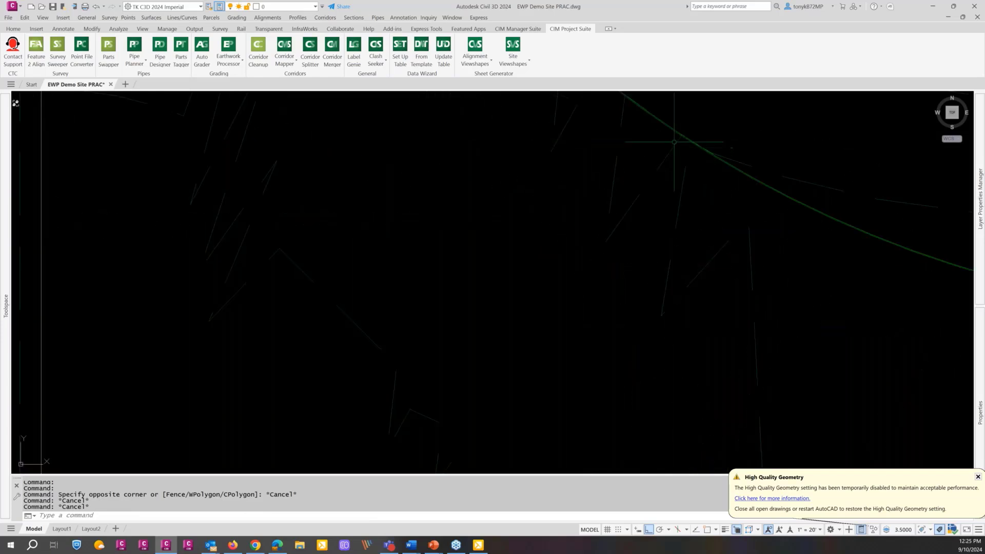
left_click(659, 127)
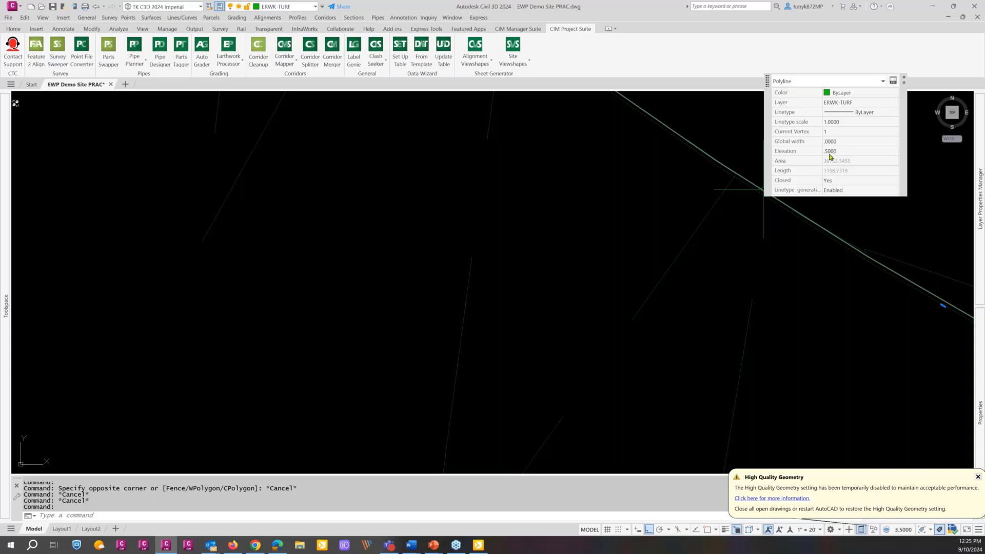
scroll(615, 193, "down", 3)
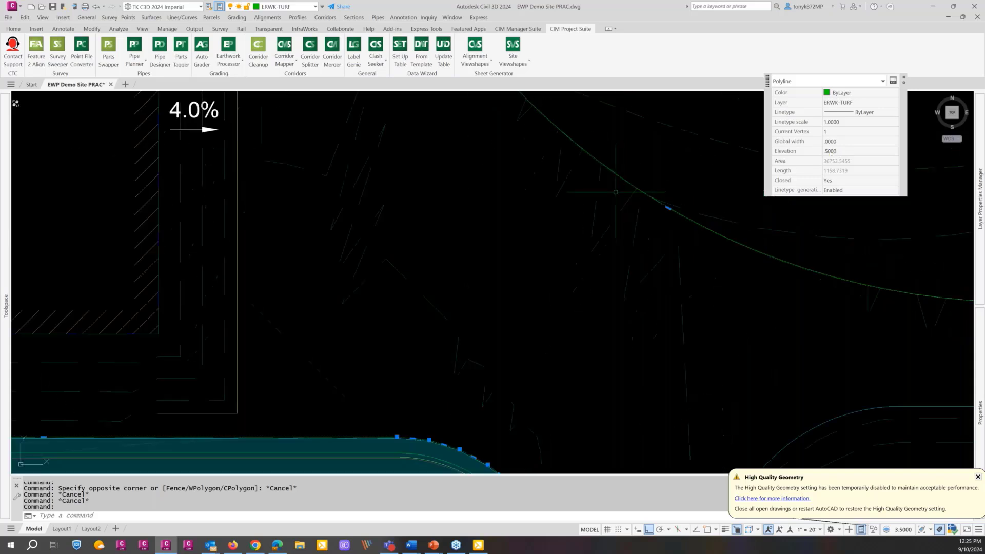
scroll(616, 192, "down", 3)
key("Escape")
scroll(561, 216, "down", 3)
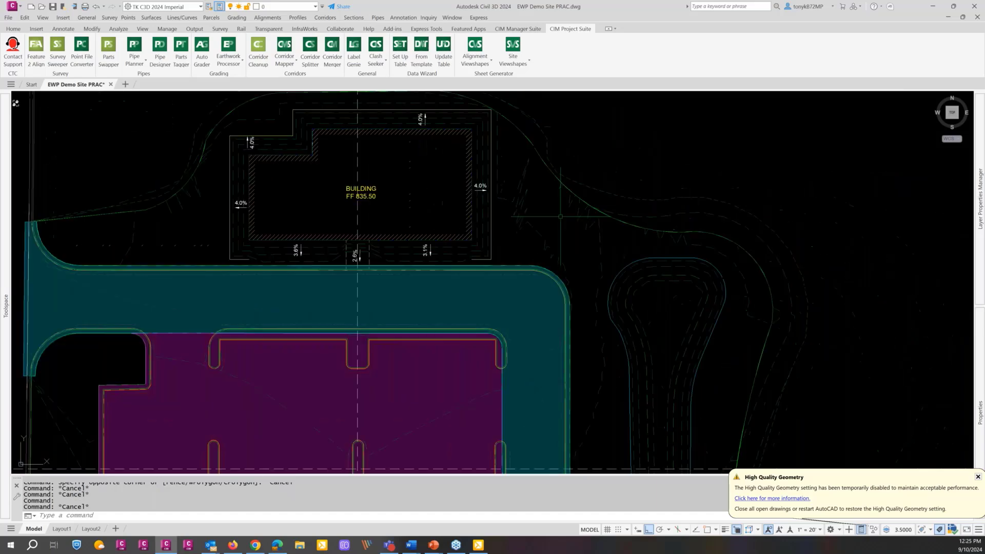
scroll(561, 216, "down", 2)
key("Escape")
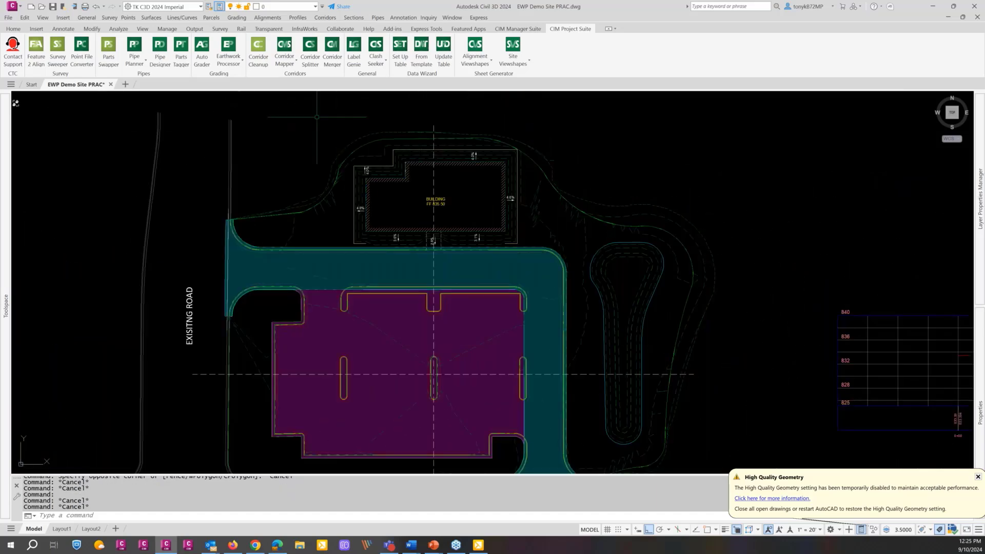
Reopen Calculate Earthworks and clear the erwk* layer query from the Demo set's subgrade region selection
left_click(229, 63)
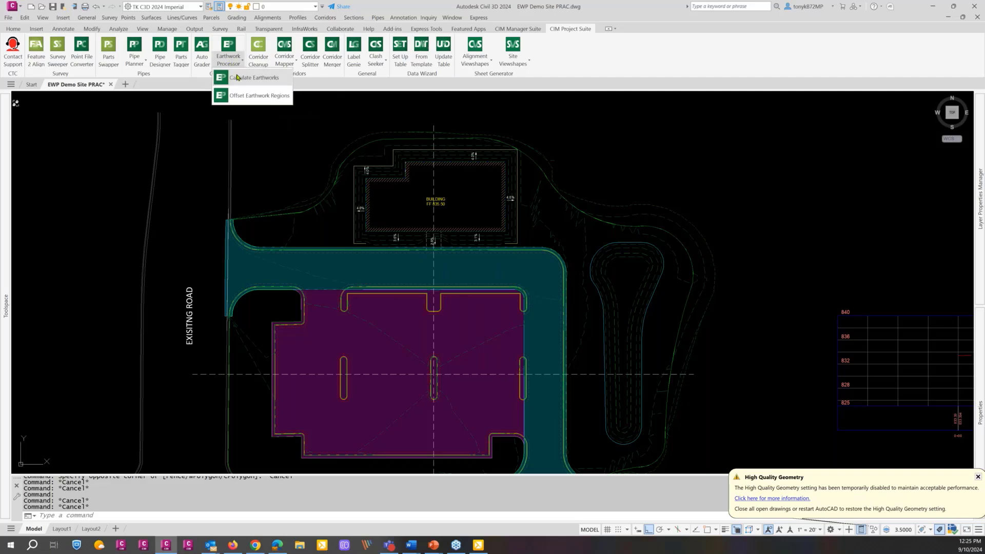
left_click(241, 77)
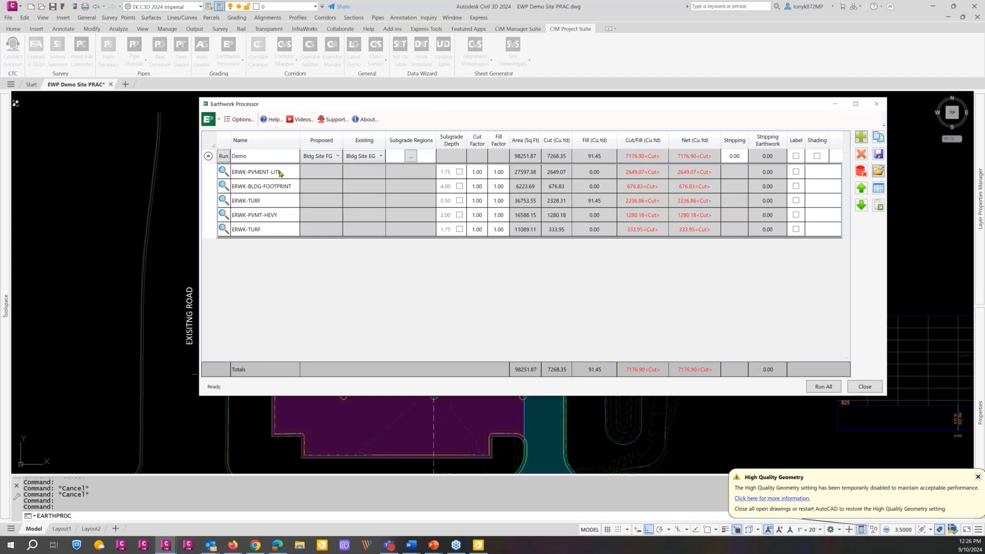
left_click(408, 155)
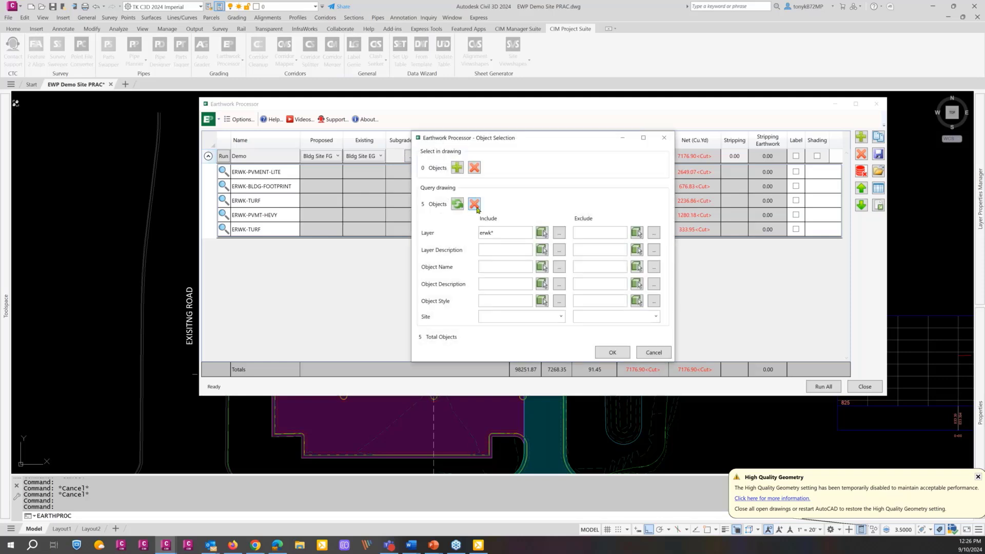
left_click(476, 205)
Manually pick the turf boundary and the teal road region's polyline as subgrade regions for the Demo set
left_click(455, 169)
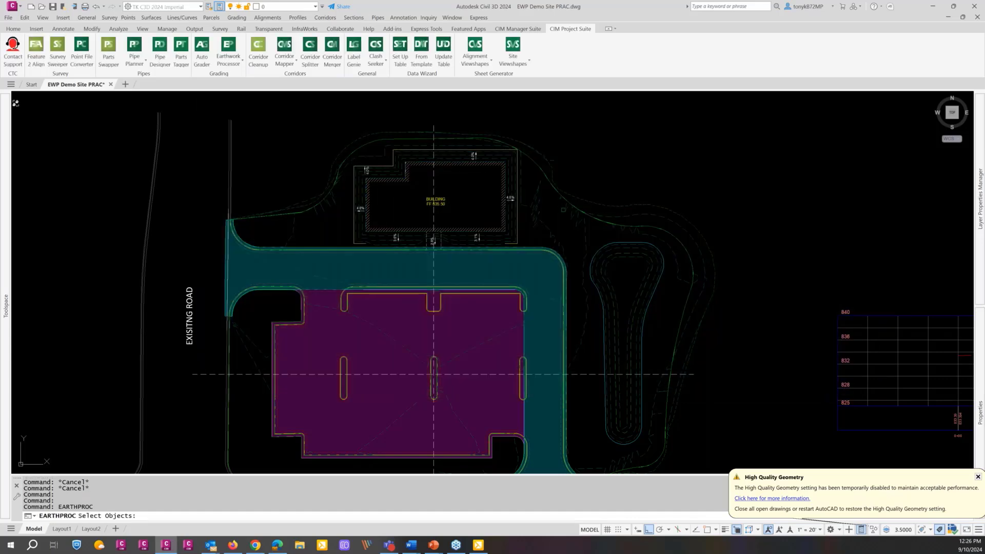
scroll(563, 209, "up", 6)
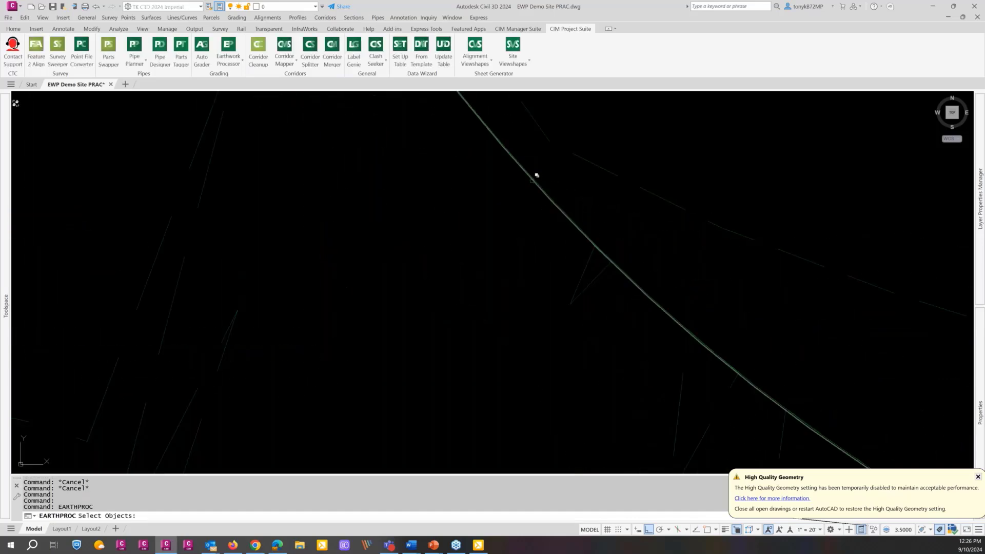
left_click(536, 175)
left_click(565, 212)
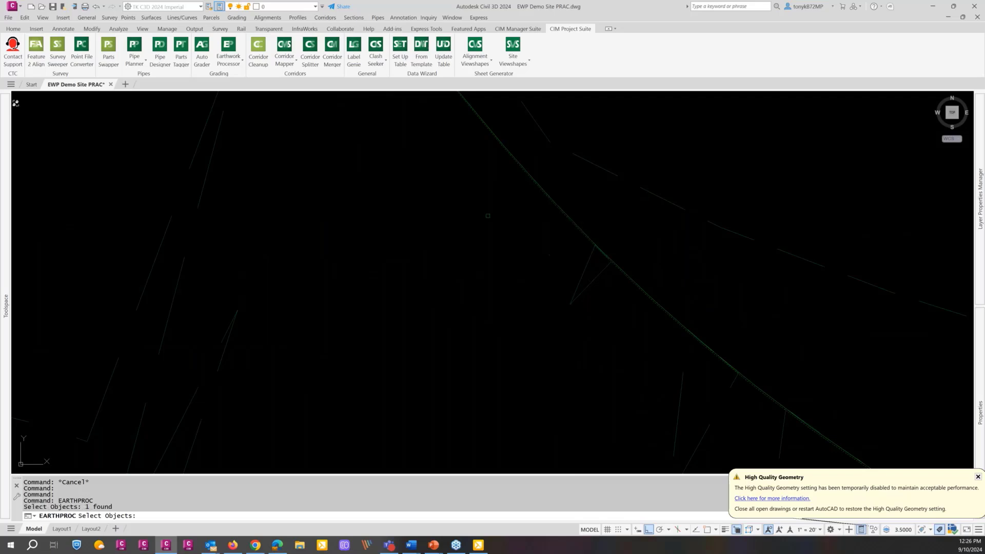
scroll(513, 214, "down", 6)
scroll(465, 323, "up", 5)
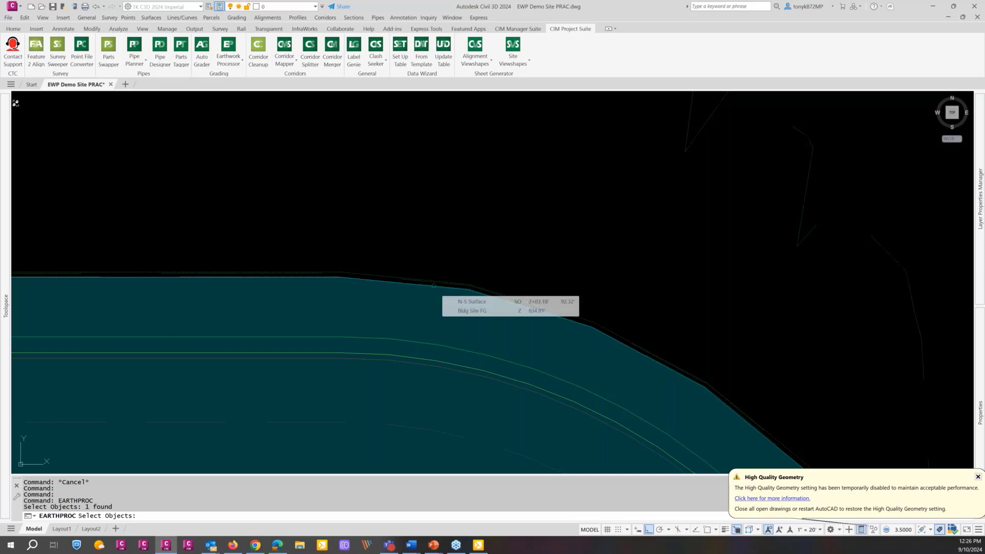
left_click(438, 280)
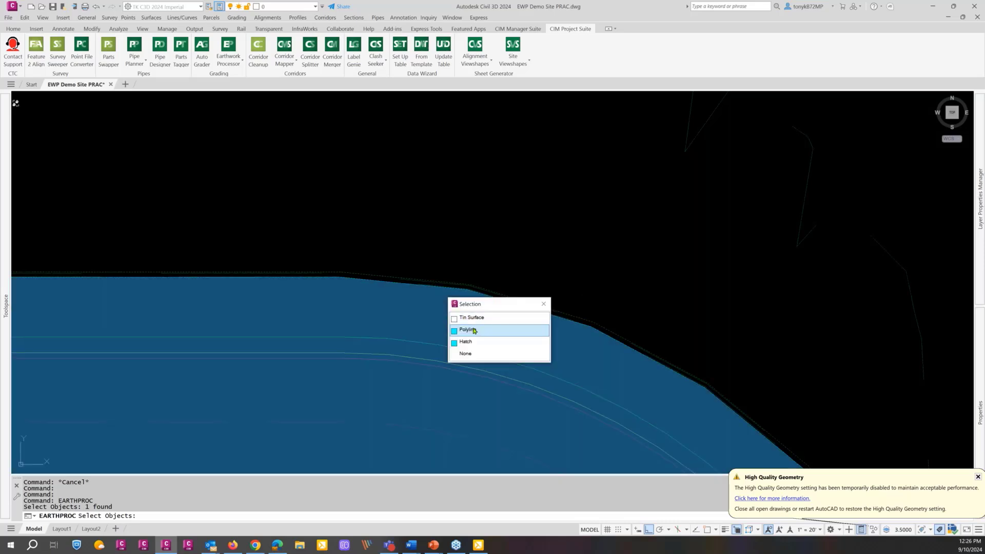
left_click(474, 330)
Add the magenta parking area's boundary polyline to the picked regions and accept the object selection
scroll(474, 330, "down", 5)
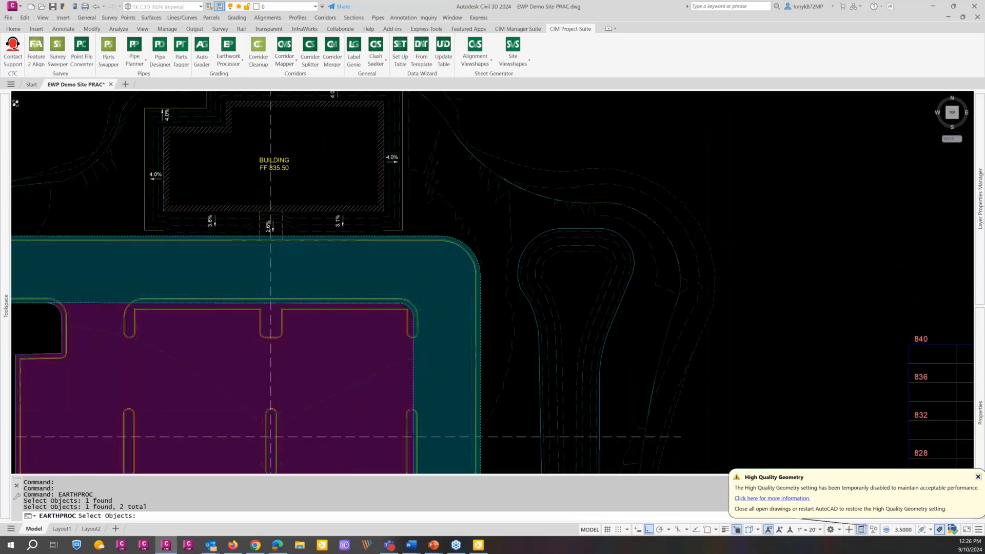
scroll(452, 235, "down", 3)
scroll(400, 287, "up", 6)
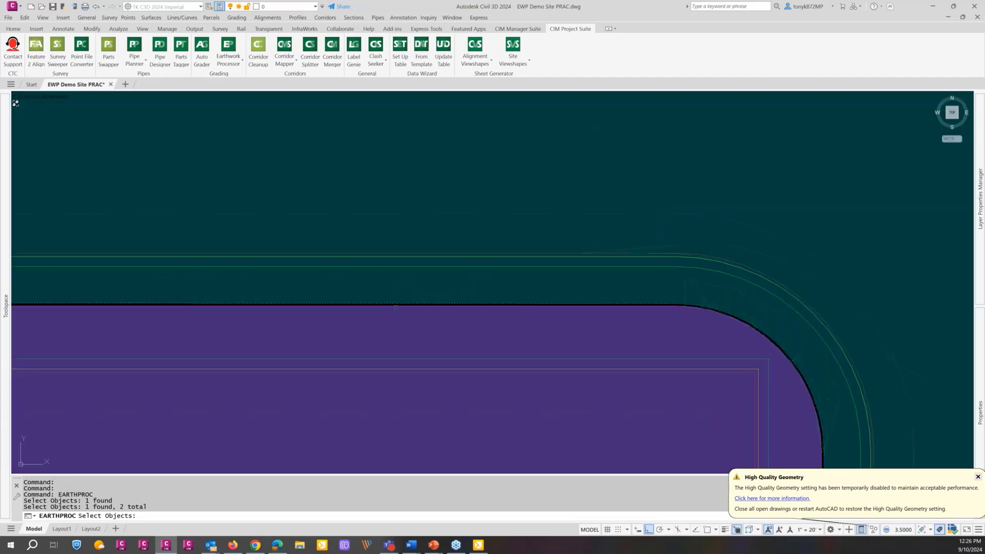
left_click(393, 306)
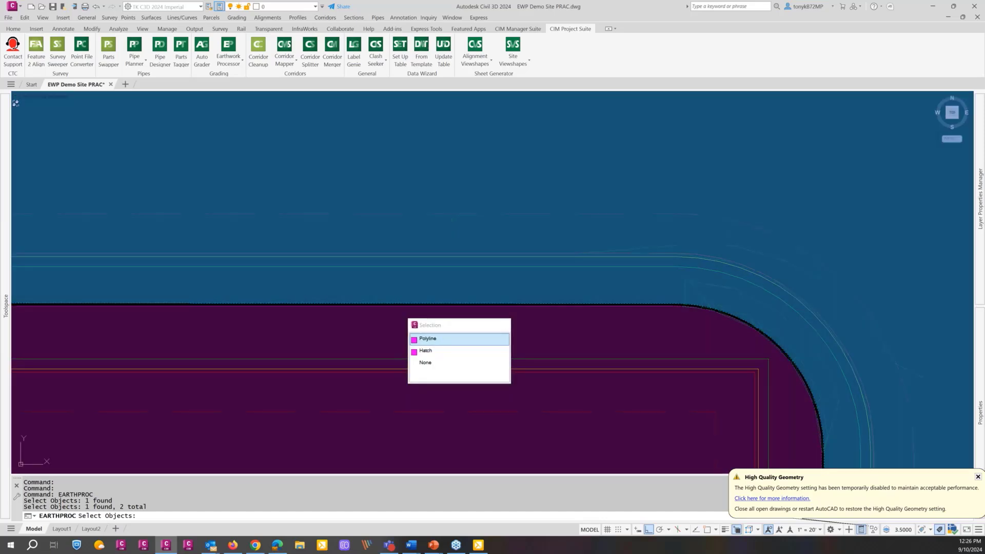
left_click(436, 339)
key("Return")
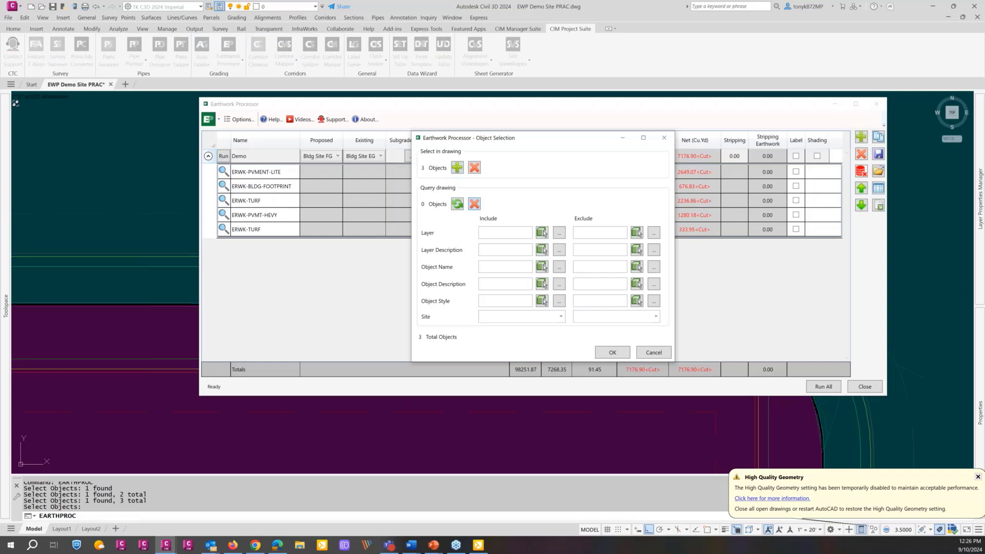
left_click(611, 354)
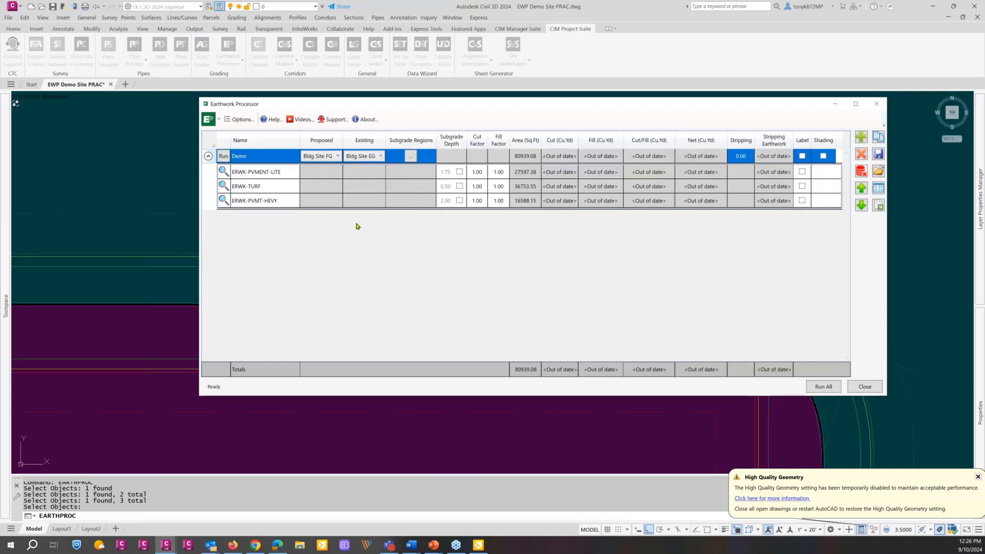
Remove the ERWK-TURF region from the Demo earthwork set
left_click_drag(441, 108, 477, 114)
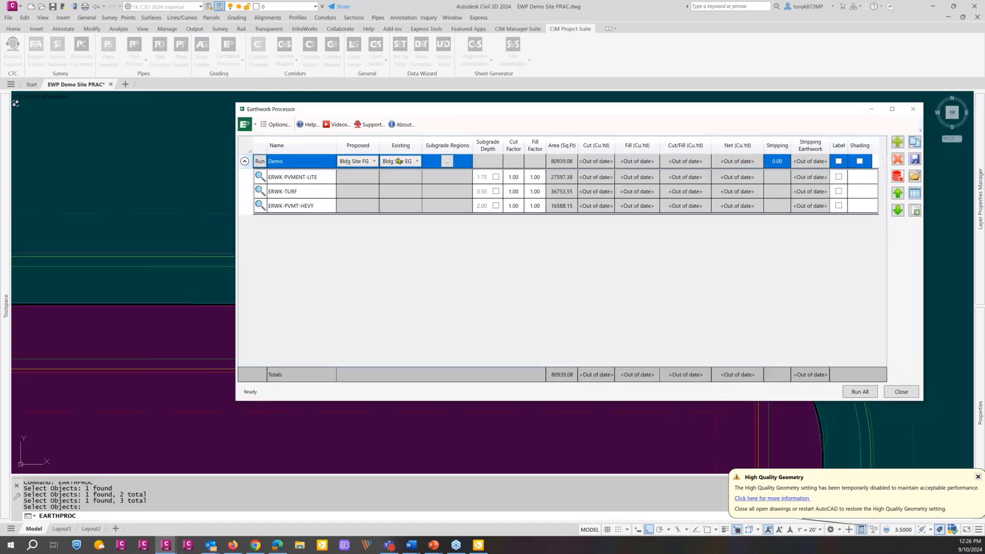
left_click(298, 193)
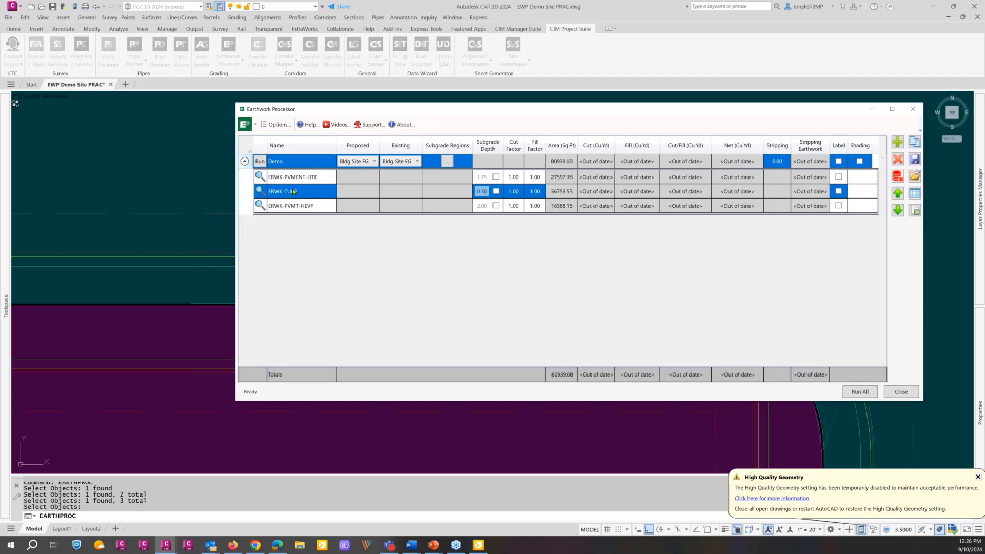
key("Delete")
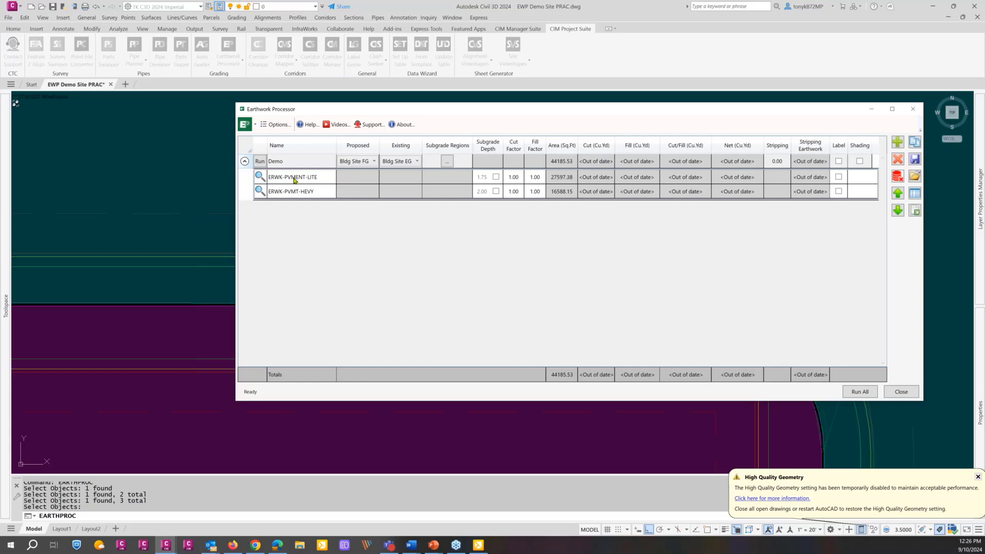
Clear all remaining drawing-selected objects from the Demo set's subgrade regions and accept the empty selection
left_click(447, 162)
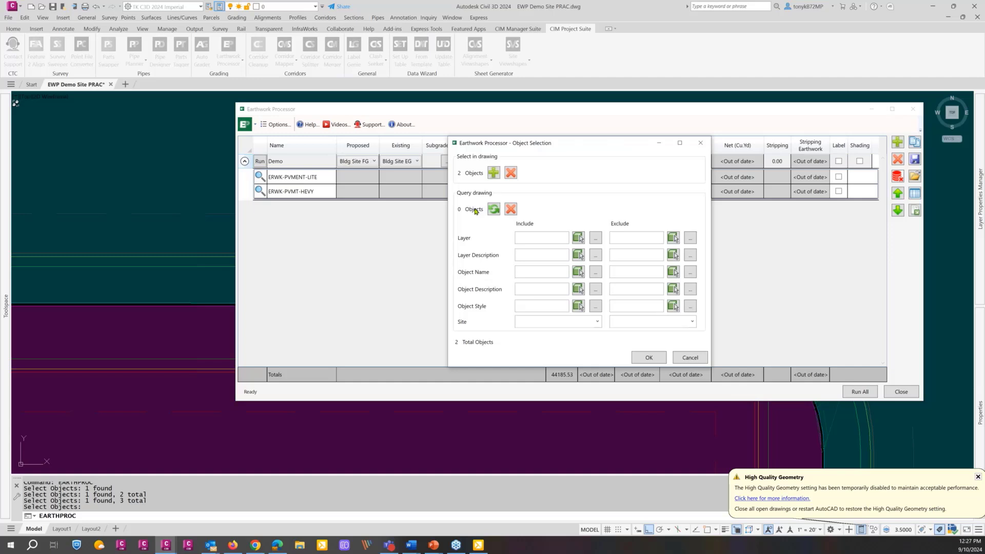
left_click(511, 173)
left_click(640, 360)
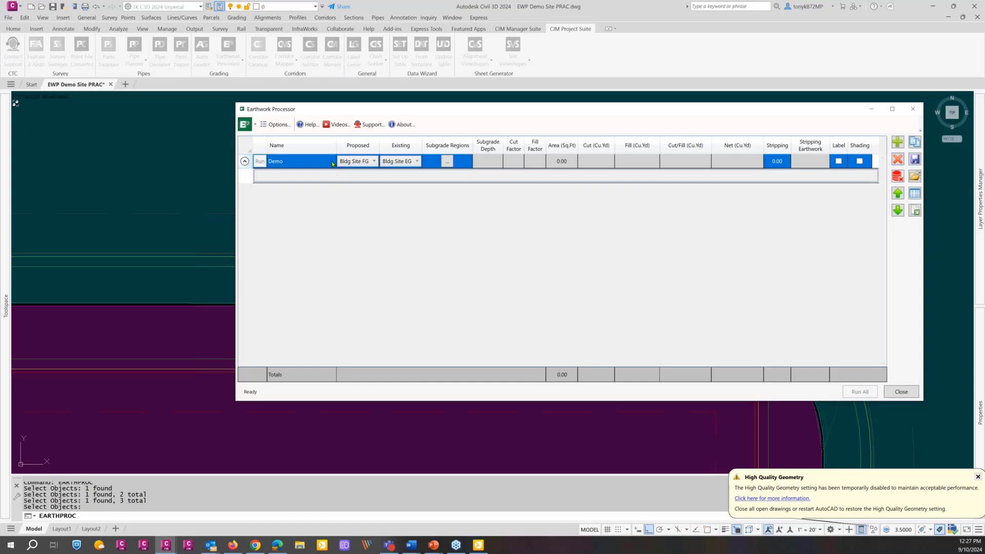
Delete the Demo earthwork set and its associated objects without saving a template, and close Earthwork Processor
left_click(896, 177)
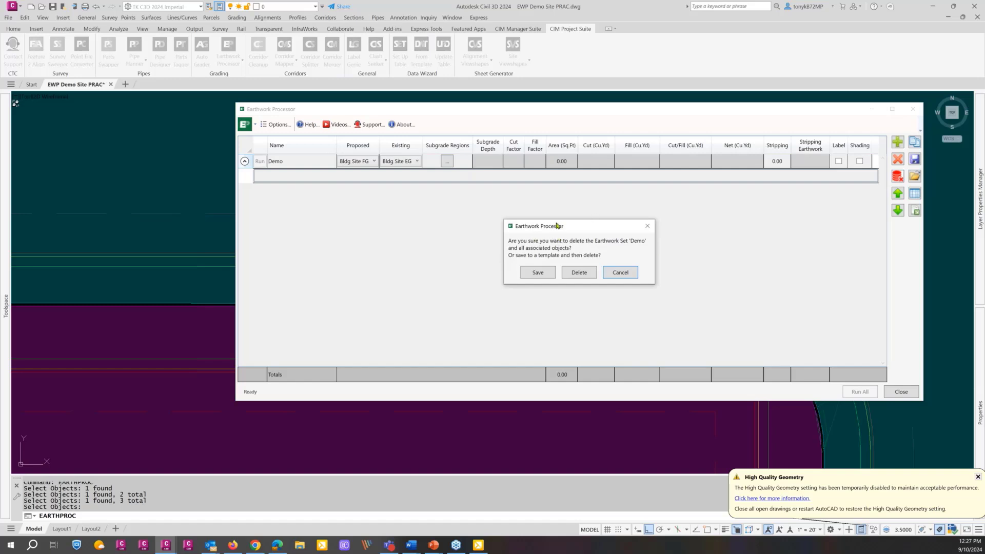
left_click_drag(561, 226, 504, 194)
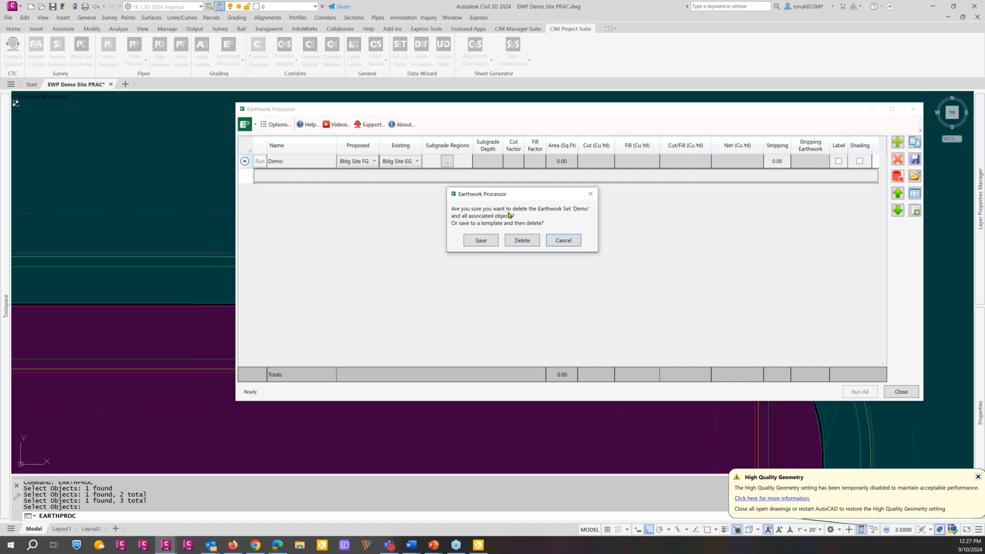
left_click(526, 241)
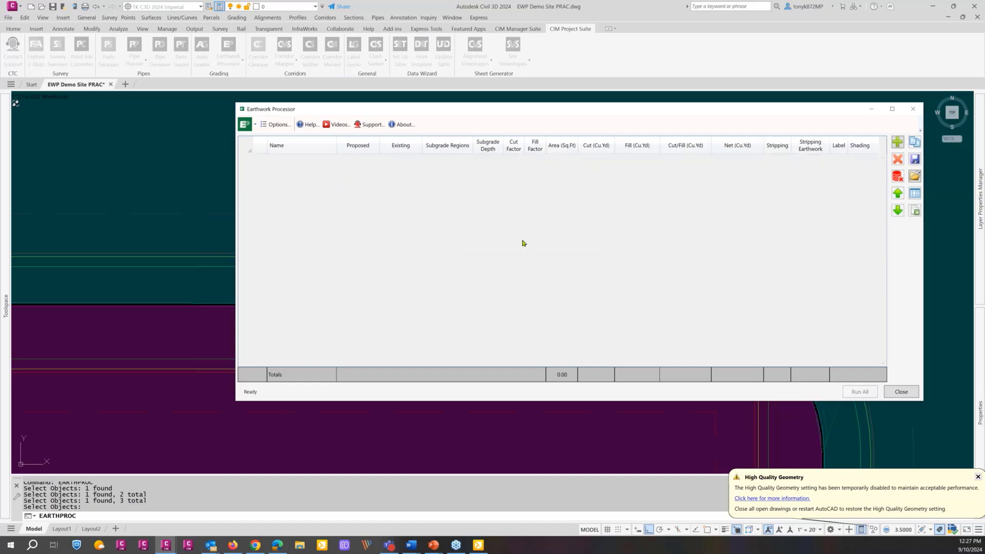
left_click(901, 392)
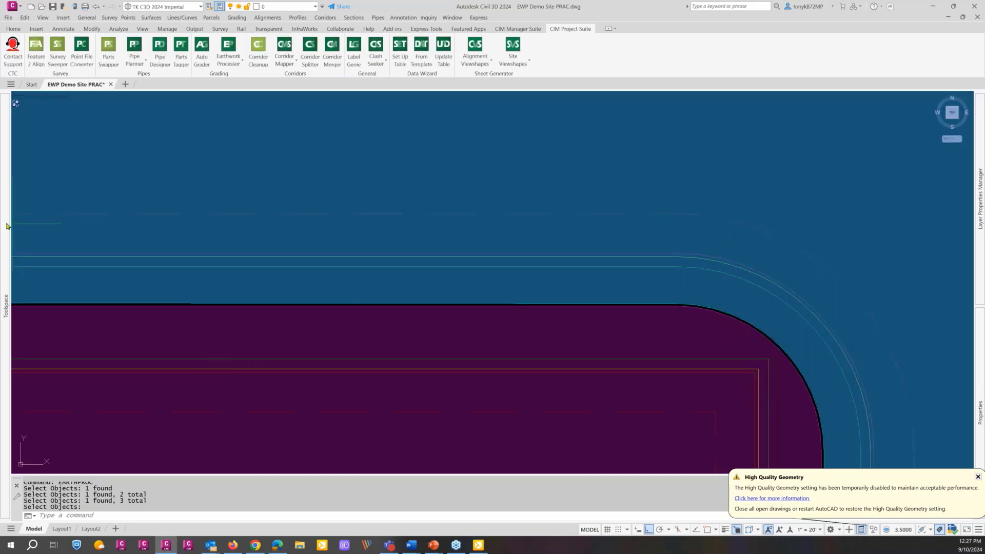
Check the Surfaces collection in Prospector, collapse Bldg Site EG, and review the whole site plan
mouse_move(10, 226)
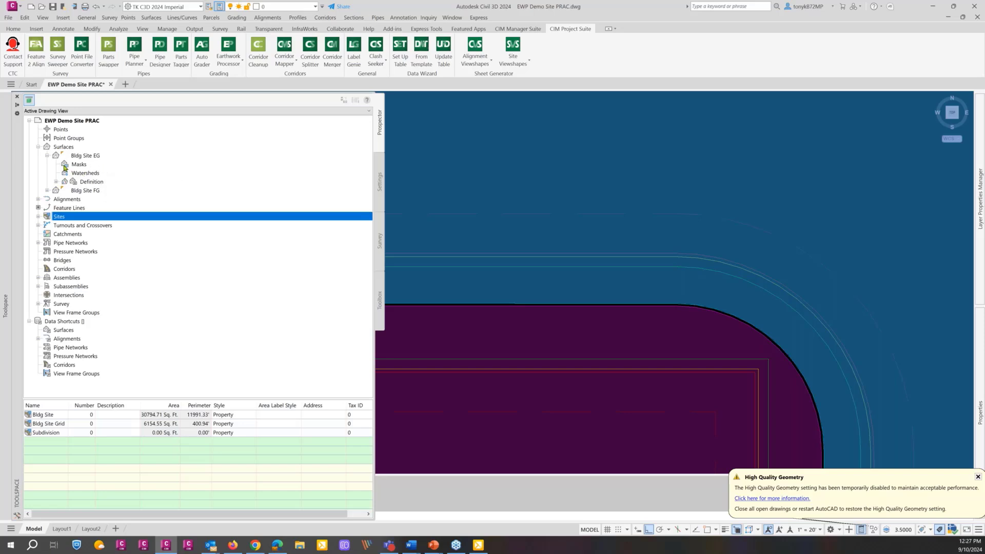
left_click(47, 155)
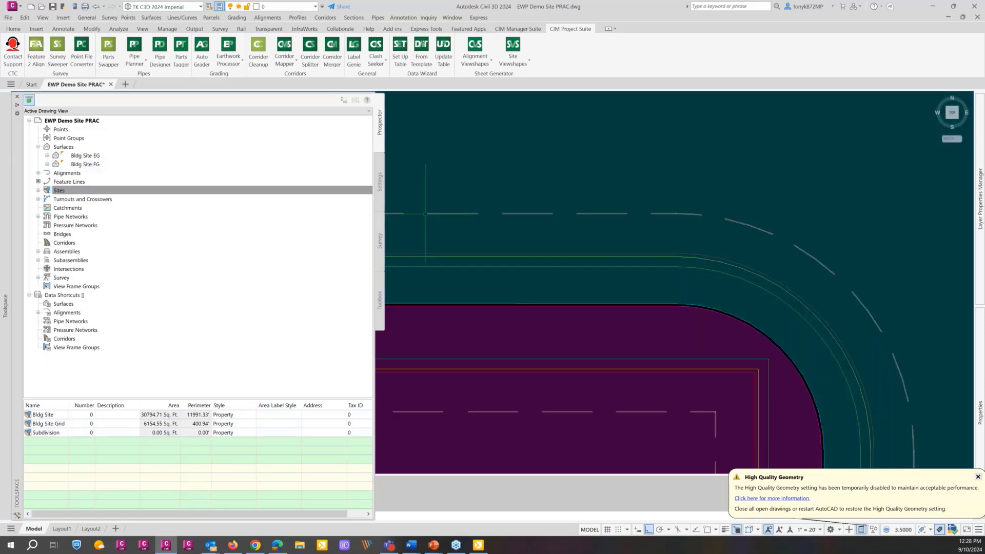
key("Escape")
scroll(441, 186, "down", 5)
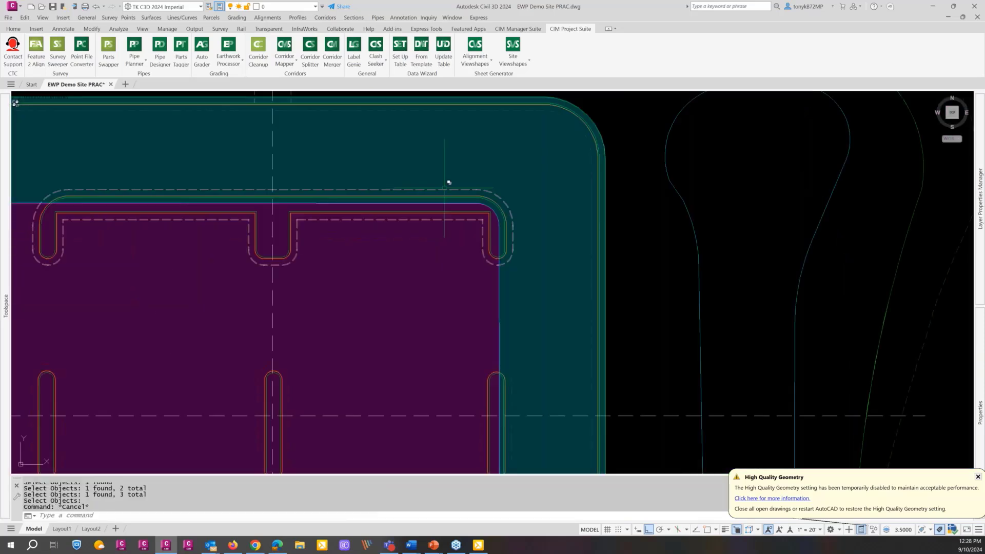
scroll(449, 183, "down", 3)
middle_click_drag(451, 182, 617, 219)
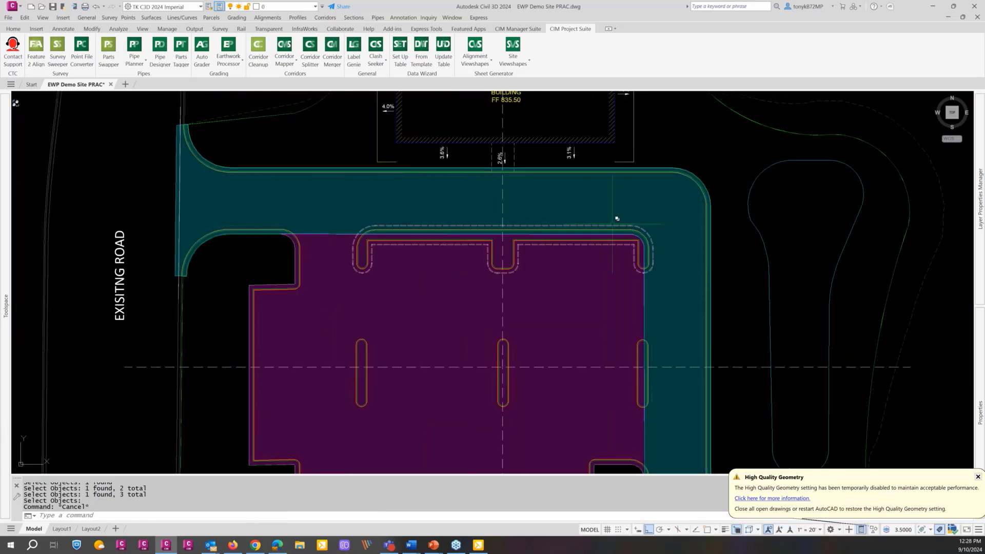
scroll(613, 224, "down", 3)
key("Escape")
middle_click_drag(569, 244, 564, 265)
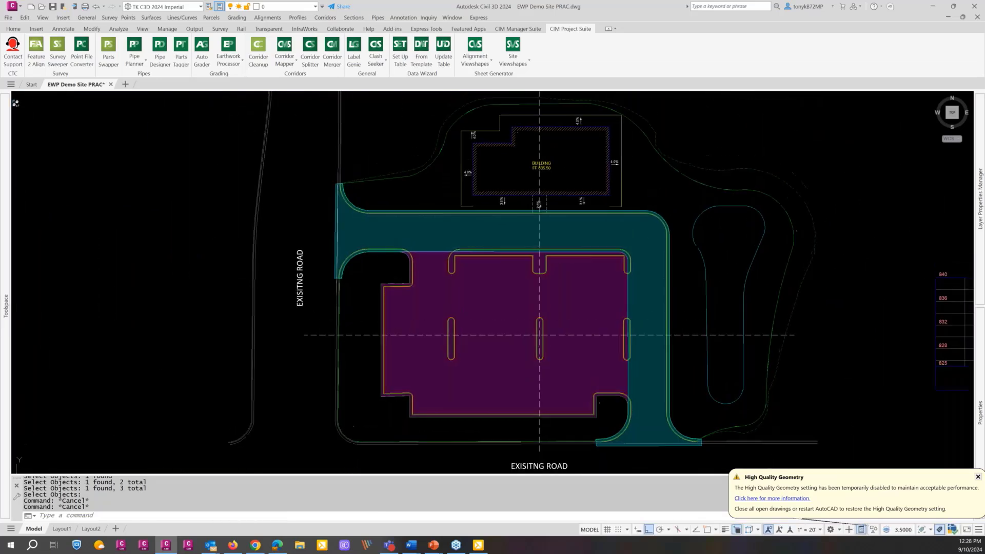
key("Escape")
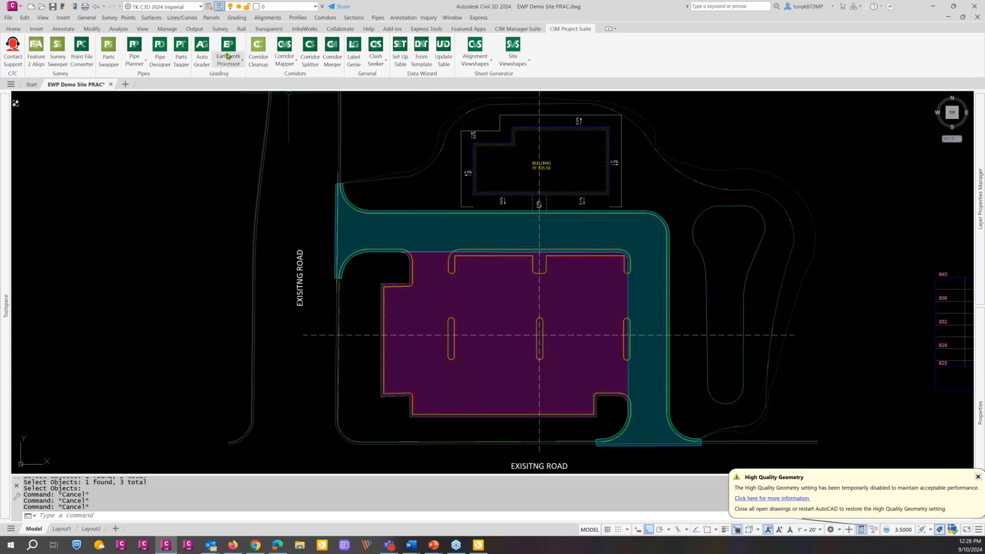
Reopen Calculate Earthworks, review the general options including the earthwork sets default path, and cancel the options
left_click(228, 56)
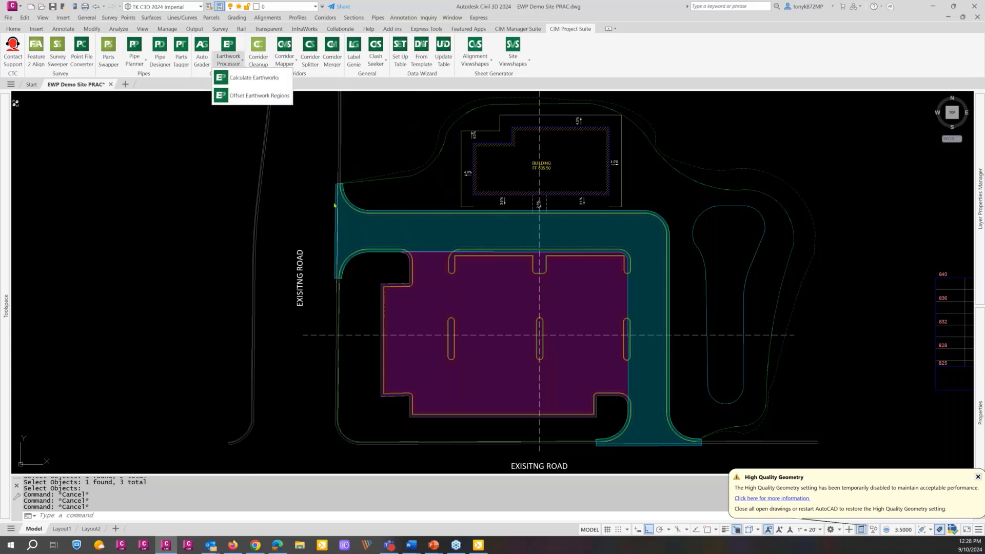
left_click(260, 76)
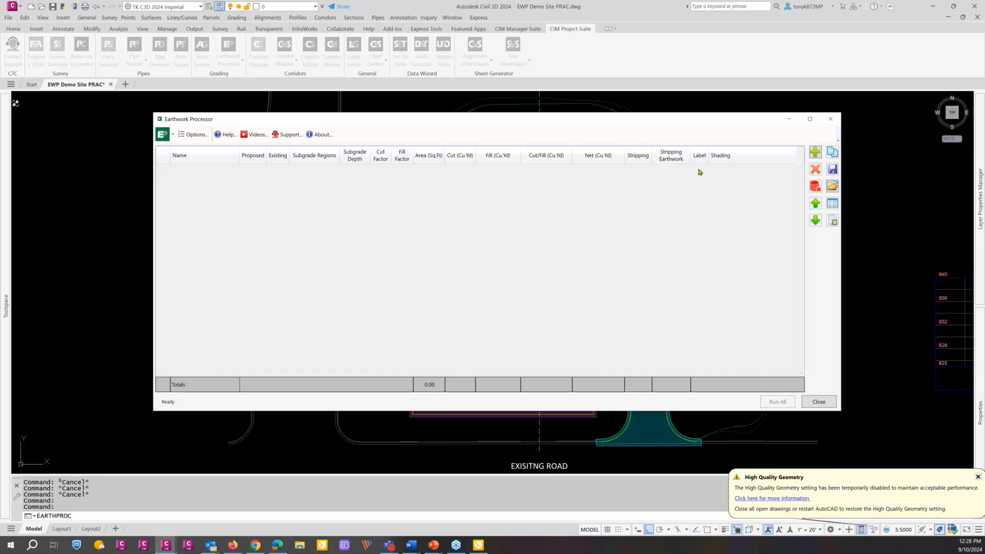
left_click(192, 135)
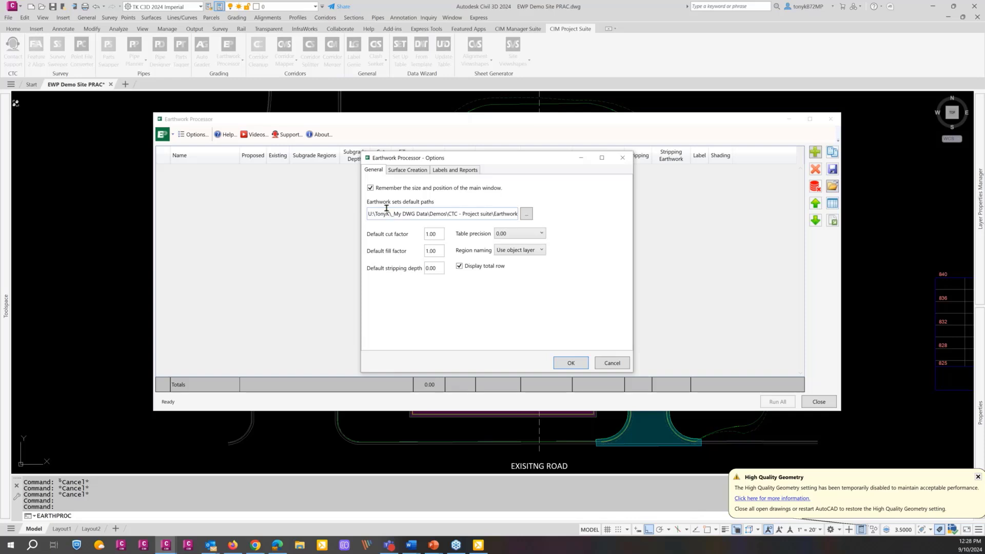
left_click(610, 363)
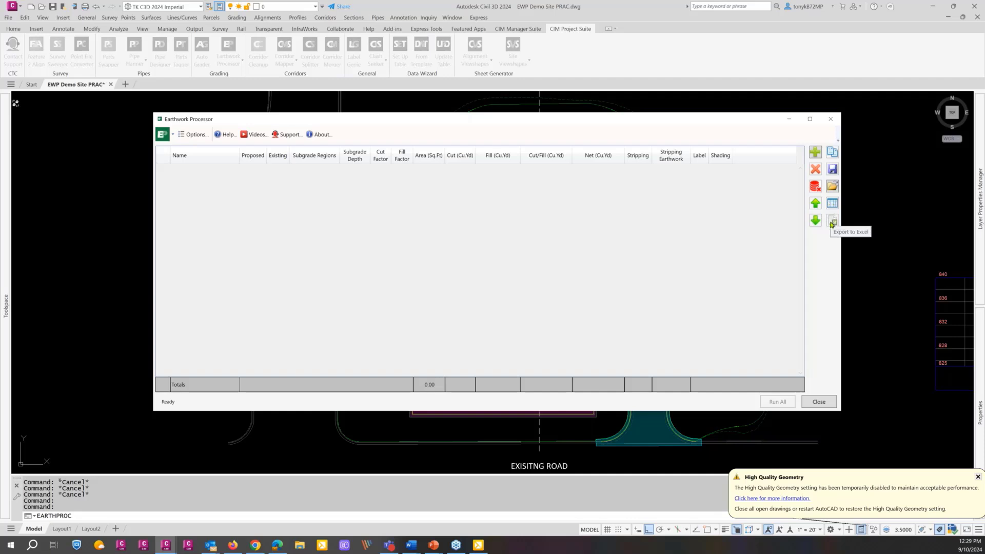
Load the saved earthwork set template Site Overall.ep from the Templates folder
left_click(832, 187)
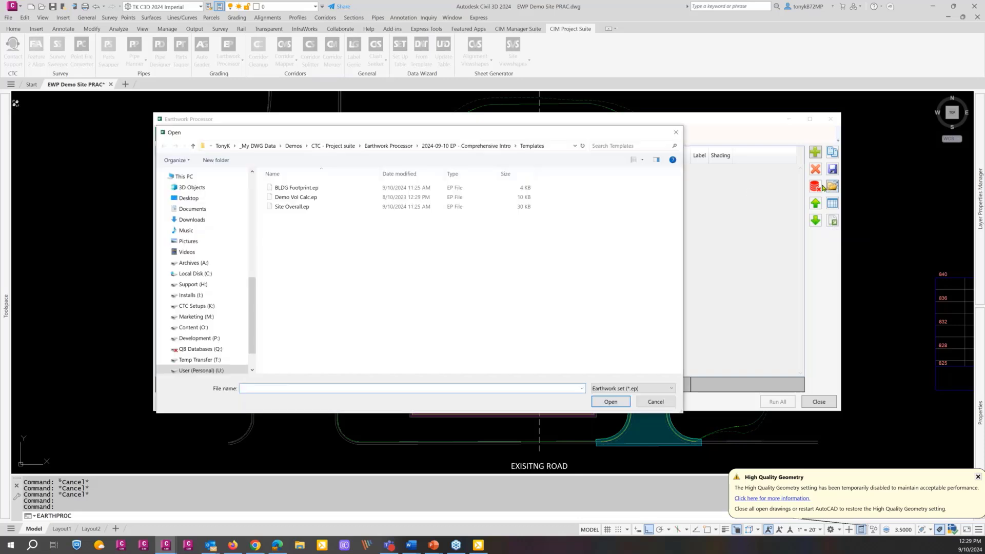
left_click(295, 210)
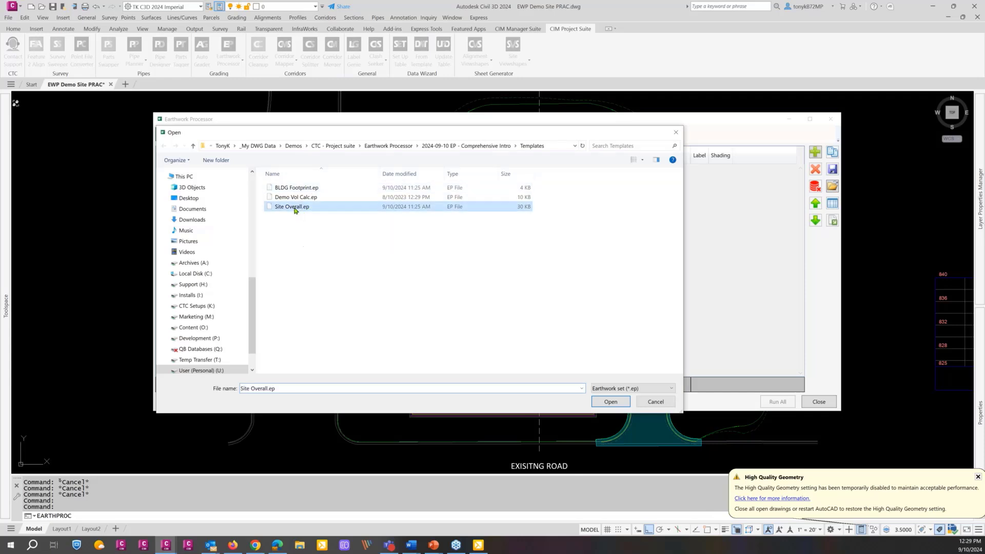
left_click(612, 403)
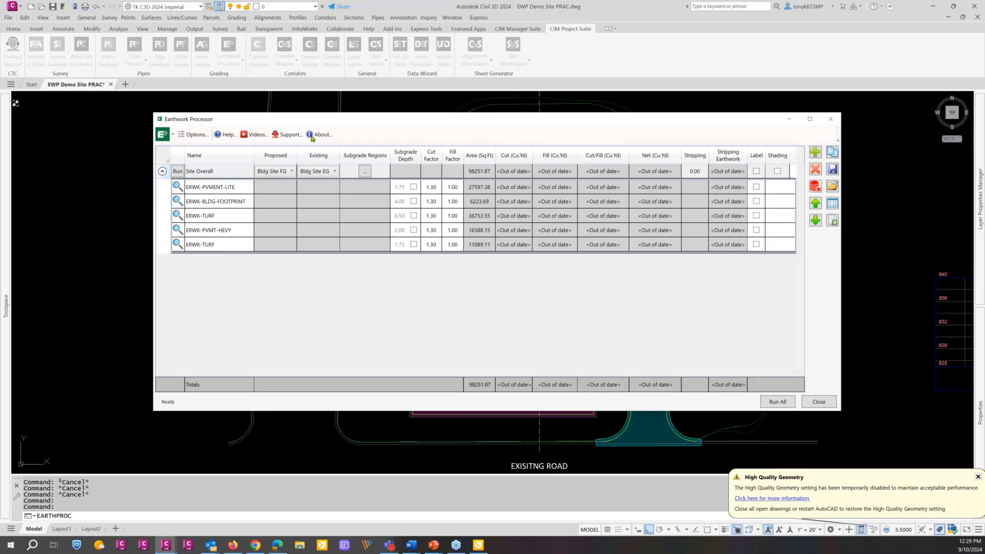
Exclude layers matching *bldg and *turf from the Site Overall subgrade region query
left_click(365, 172)
left_click(365, 172)
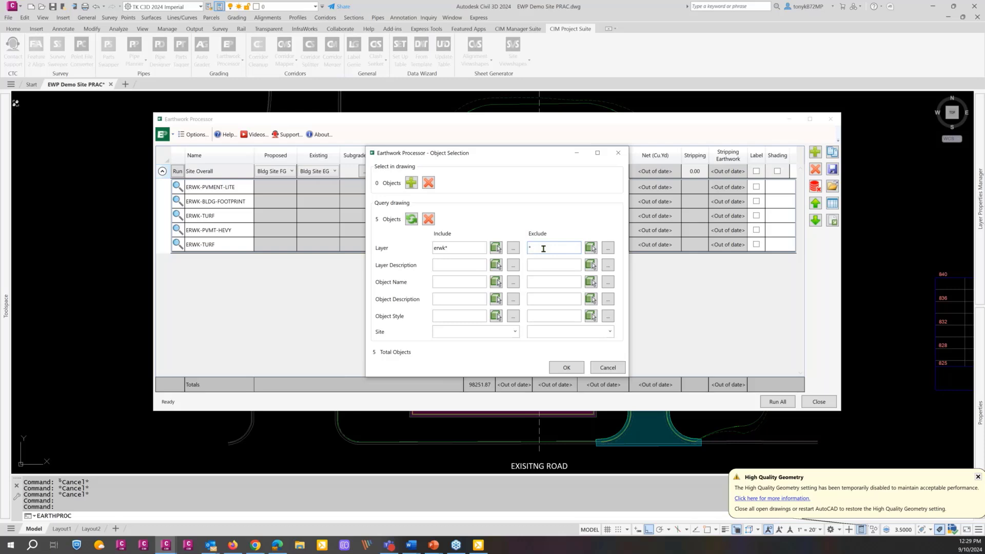
type("b")
type("g, *turf")
left_click(567, 368)
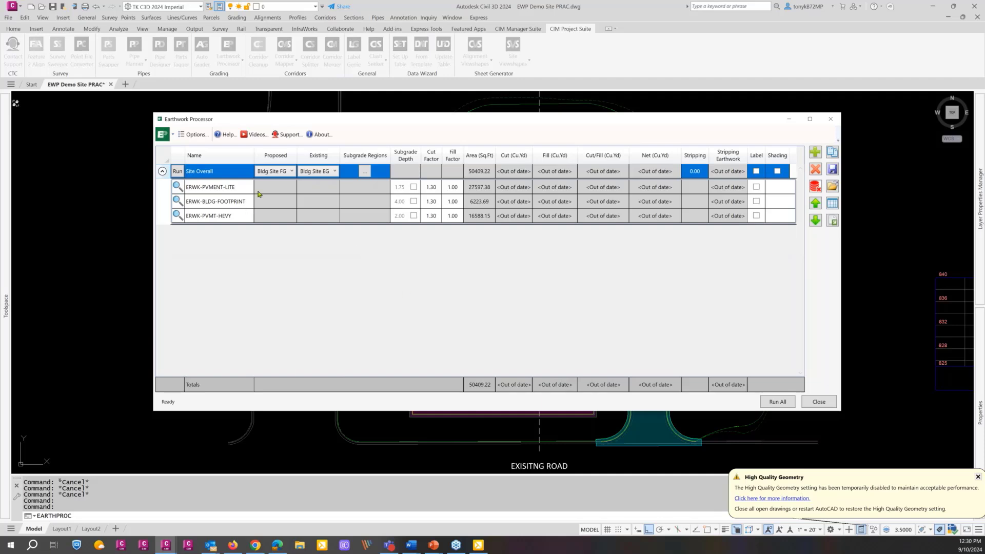
Change the Site Overall region query's layer exclusions to *footprint, *turf
left_click(364, 171)
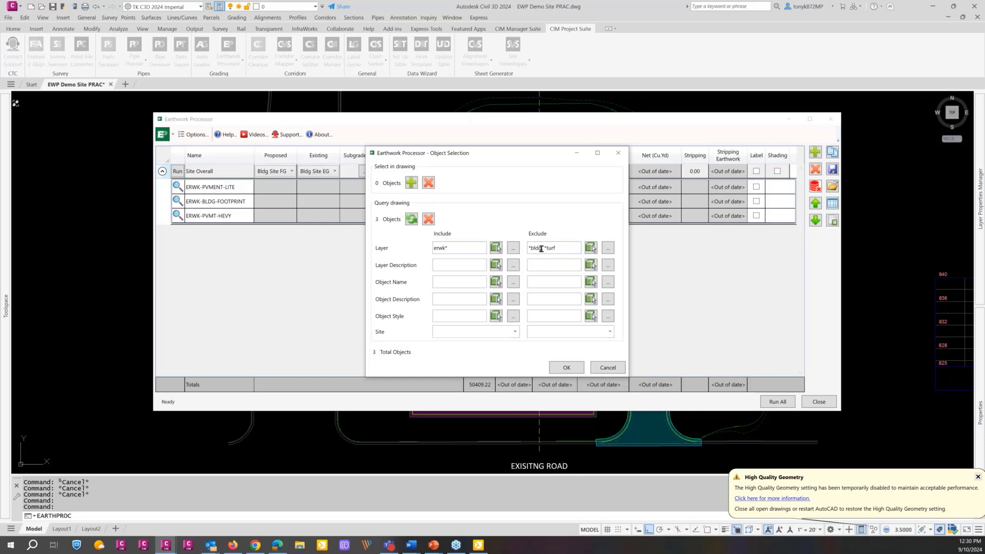
left_click(541, 249)
type(",")
left_click(541, 247)
key("BackSpace")
key("BackSpace")
key("BackSpace")
key("BackSpace")
type("footprint")
triple_click(555, 248)
left_click(557, 253)
left_click(554, 252)
key("BackSpace")
key("Delete")
left_click(567, 368)
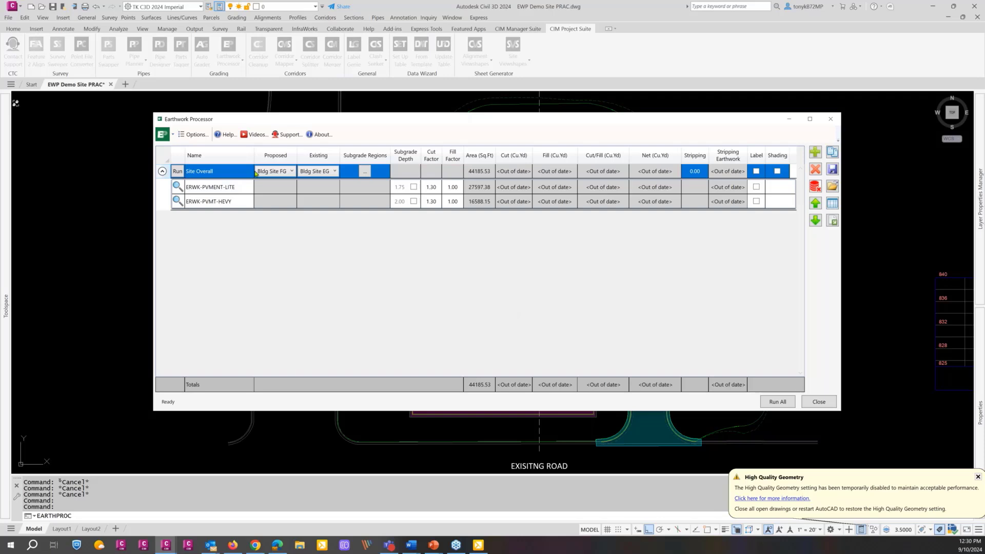
Set the stripping depth of the Site Overall set to 0.50
left_click_drag(297, 119, 295, 111)
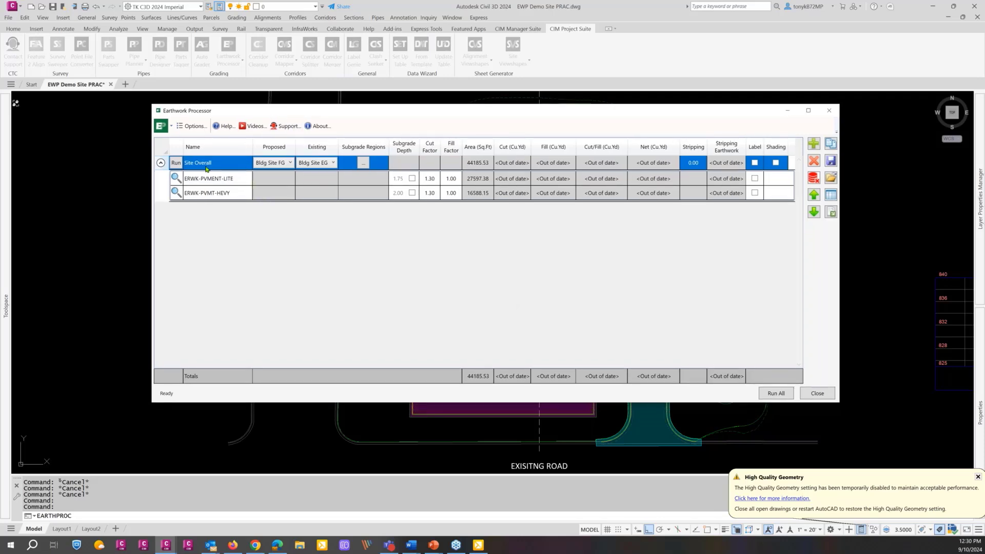
left_click(697, 166)
key("BackSpace")
type(".5")
key("Return")
Override the ERWK-PVMENT-LITE subgrade depth with 1.50 and set the cut factor of both pavement regions to 0
left_click(411, 179)
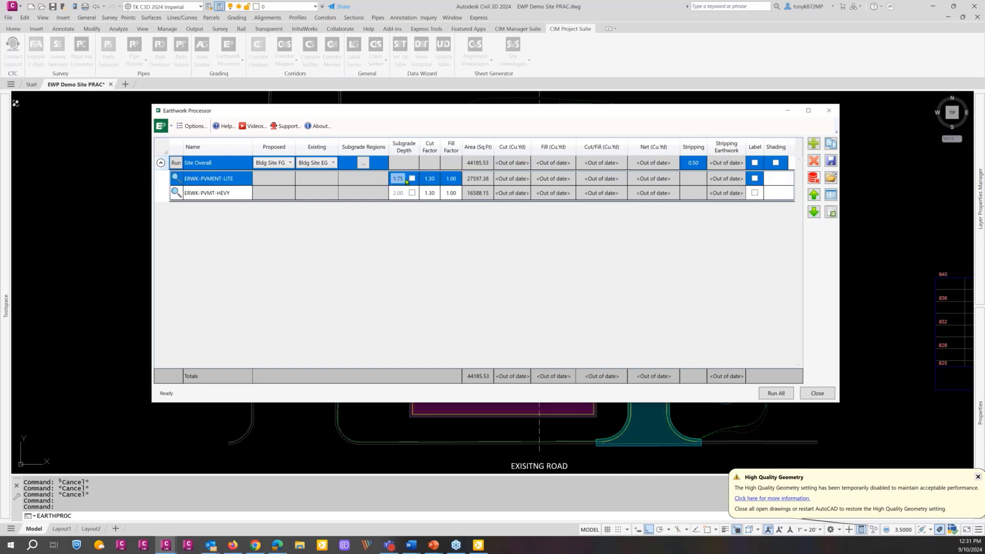
left_click(411, 178)
type("1.5")
left_click(431, 181)
type("0")
key("Return")
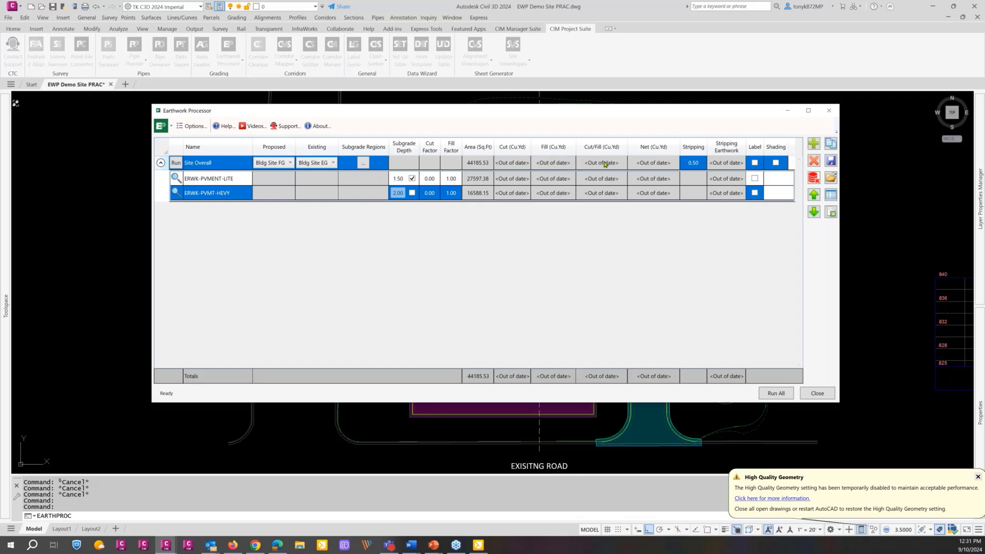
Calculate the Site Overall set, recheck its proposed and existing surfaces and region query, and recalculate it
left_click(179, 164)
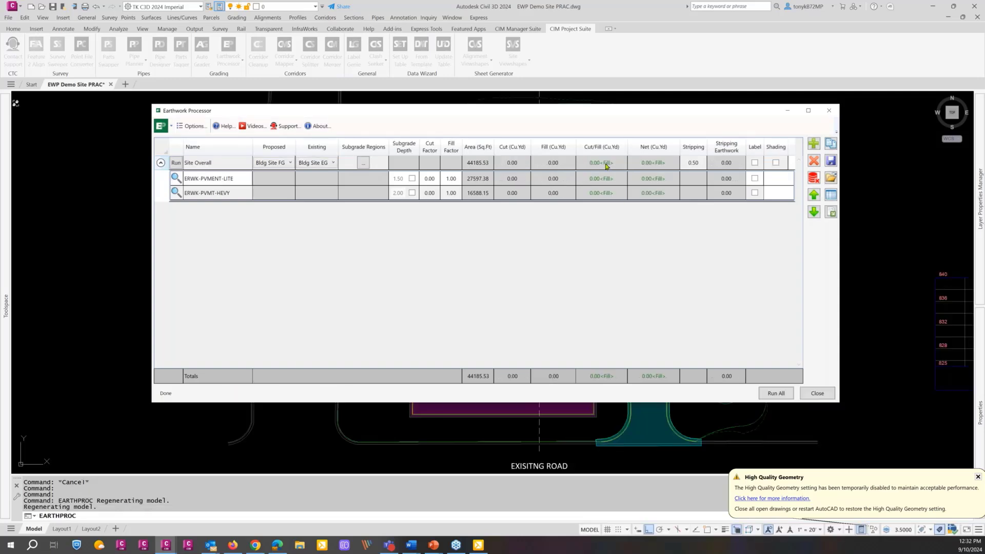
left_click(290, 163)
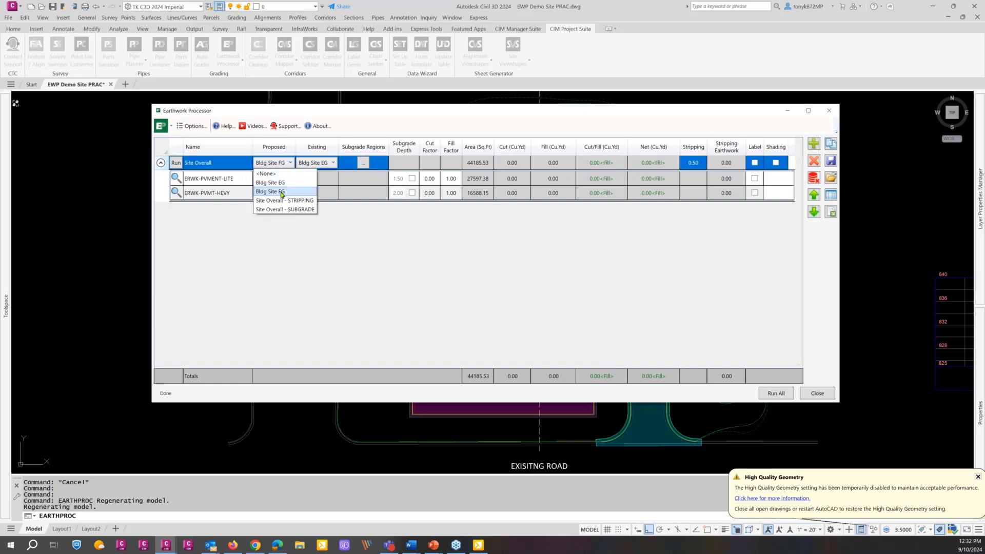
left_click(300, 175)
left_click(325, 164)
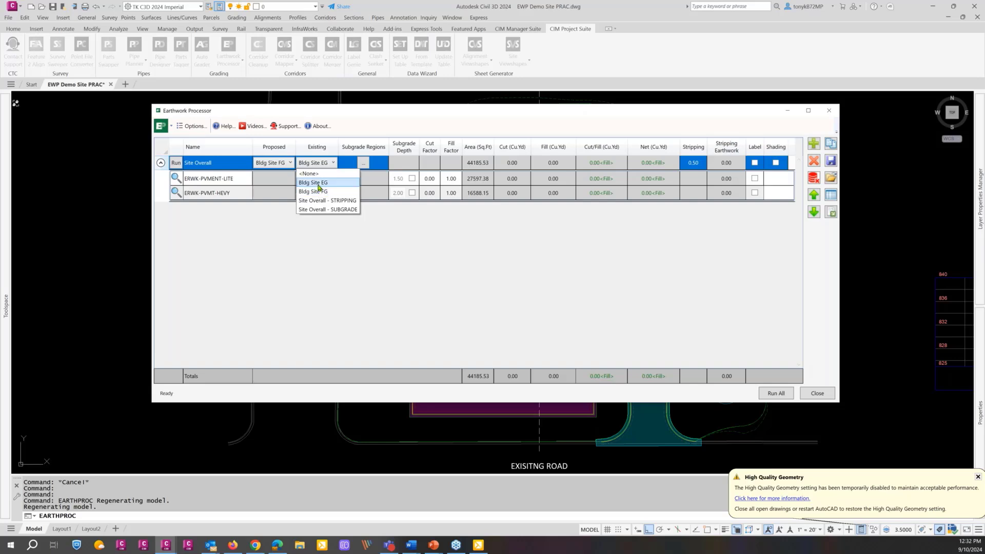
left_click(318, 183)
left_click(364, 164)
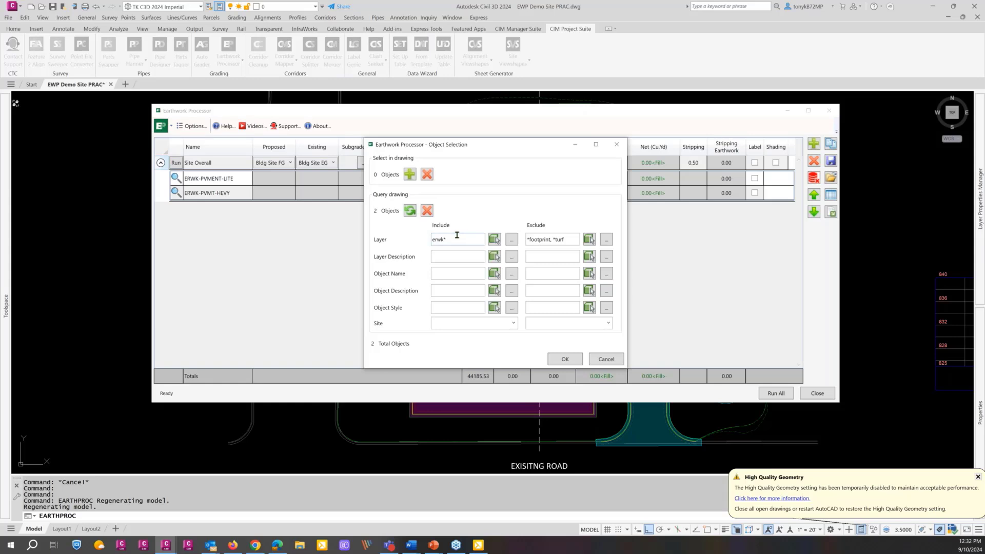
left_click(564, 358)
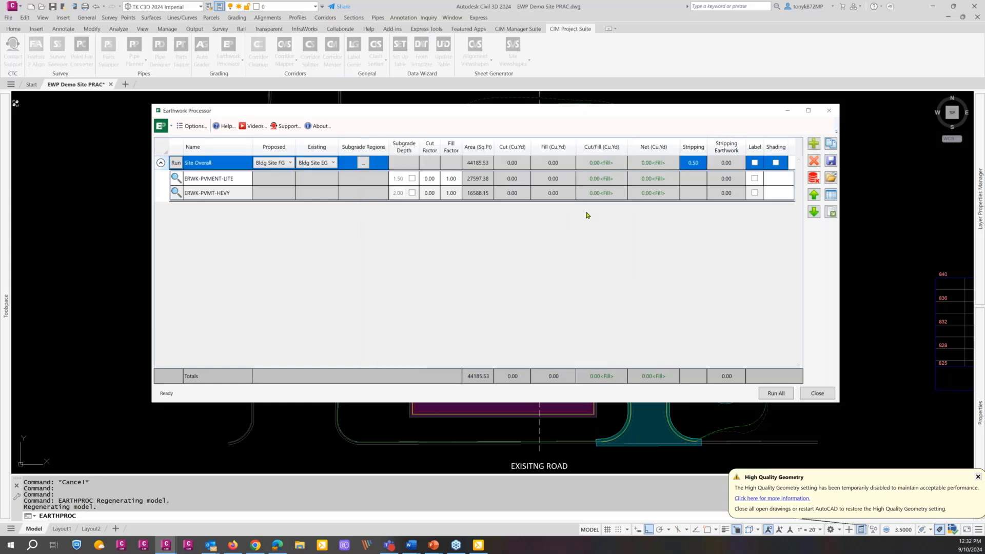
left_click(177, 163)
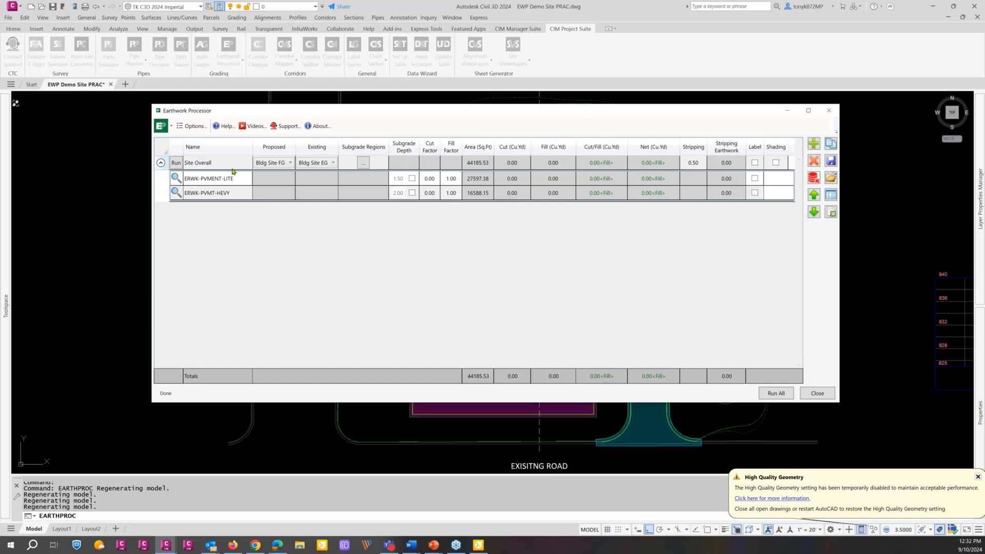
Add a new empty earthwork set below Site Overall
left_click(813, 145)
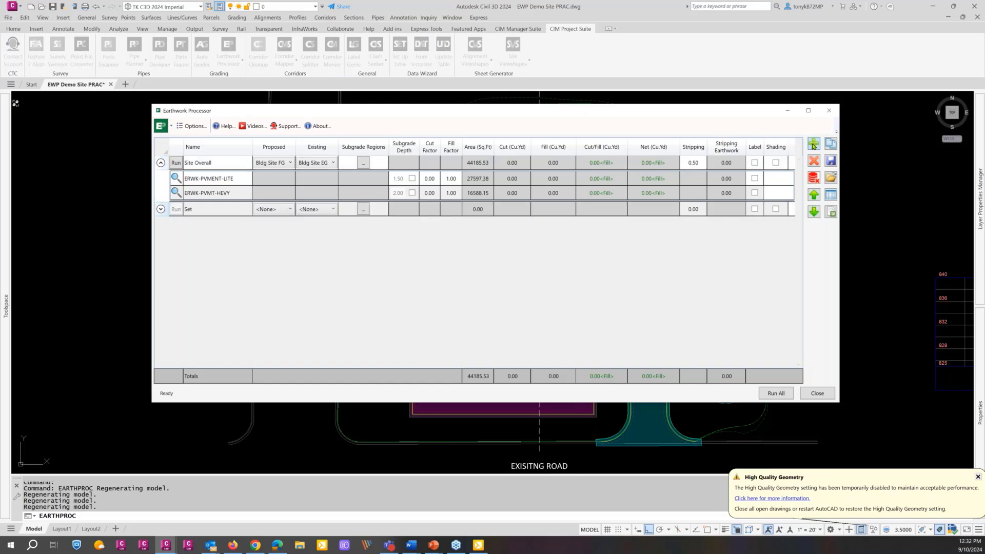
left_click(212, 211)
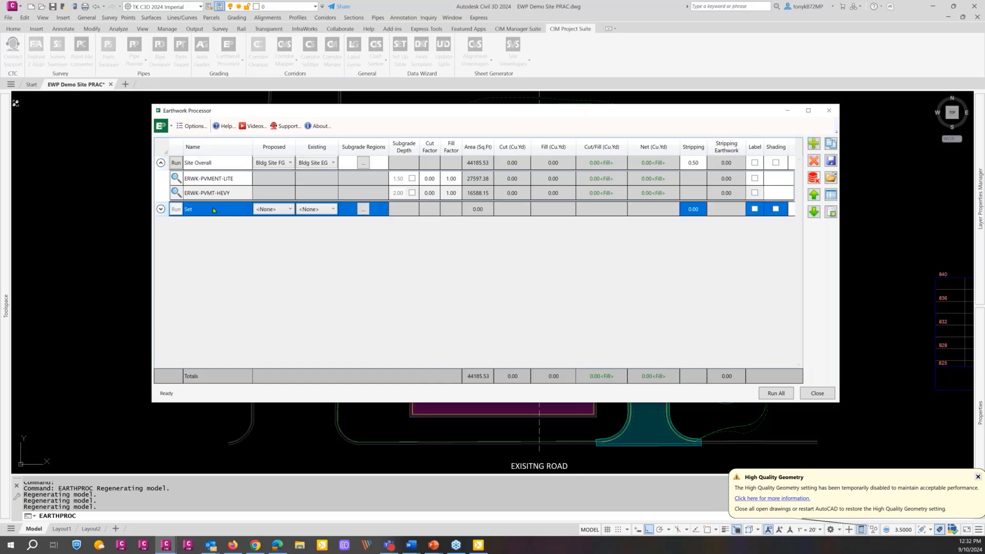
left_click(214, 210)
Reset the Site Overall region query to layer erwk* with no exclusions and recalculate the set
left_click(234, 164)
left_click(361, 163)
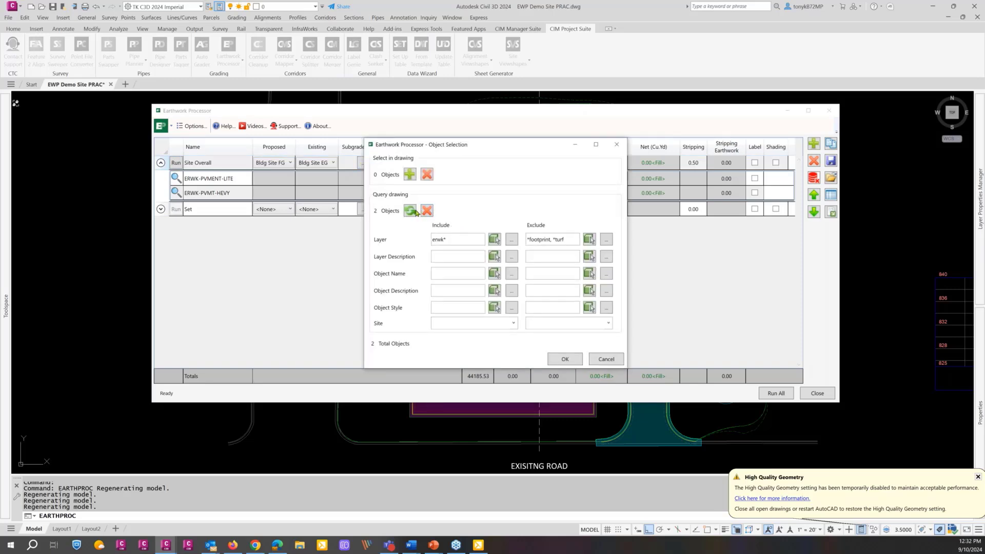
left_click(423, 211)
left_click(456, 236)
left_click(411, 210)
left_click(565, 358)
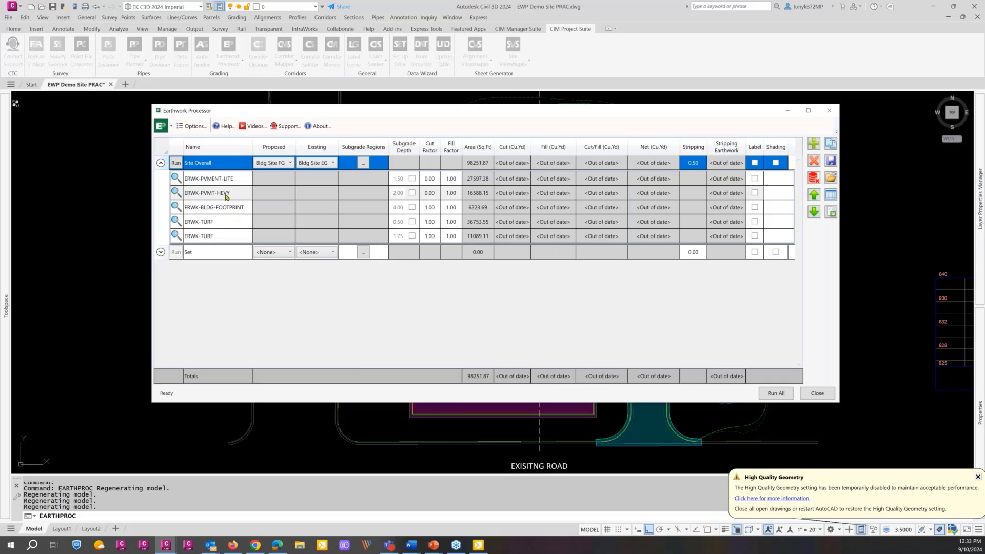
left_click(176, 163)
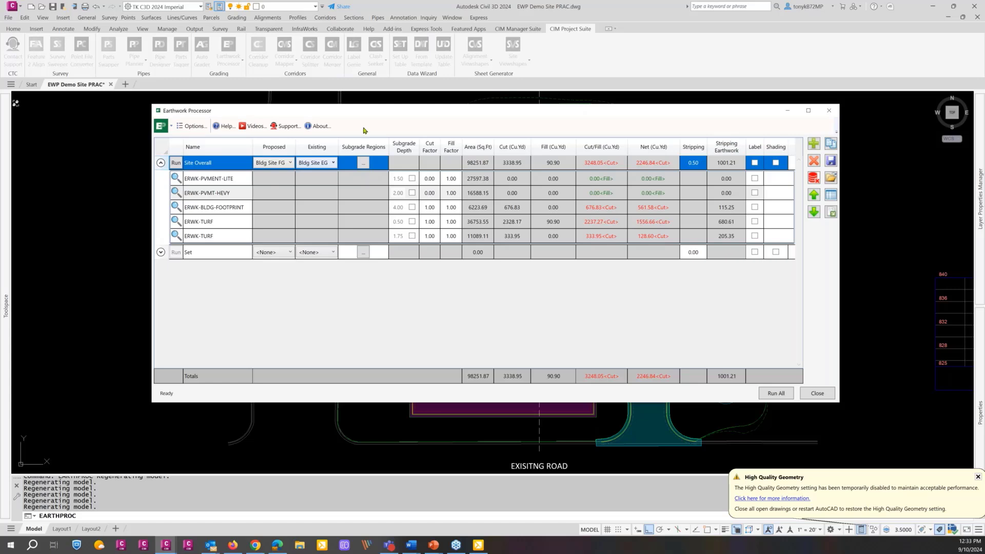
Delete the empty earthwork set without saving it to a template
left_click_drag(368, 110, 359, 107)
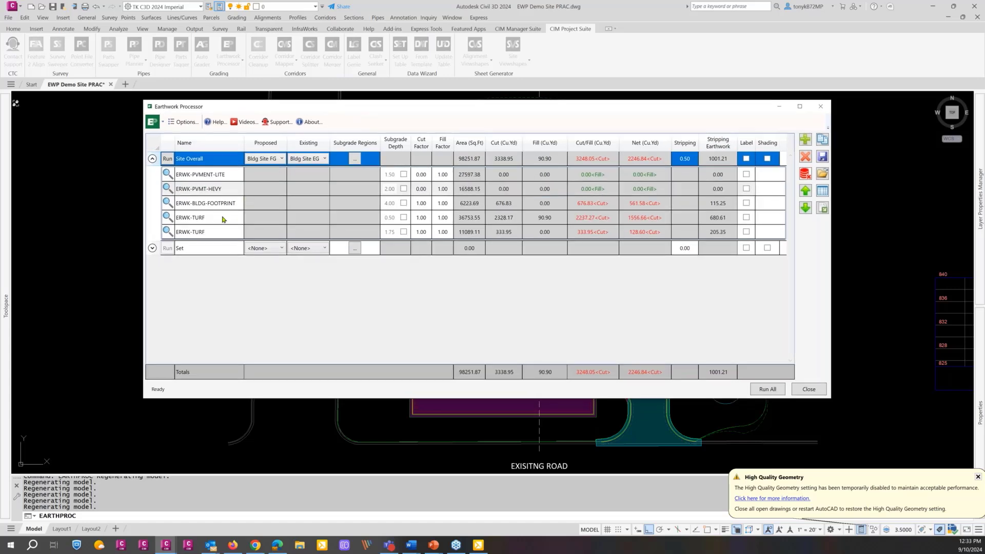
left_click(194, 249)
left_click(804, 157)
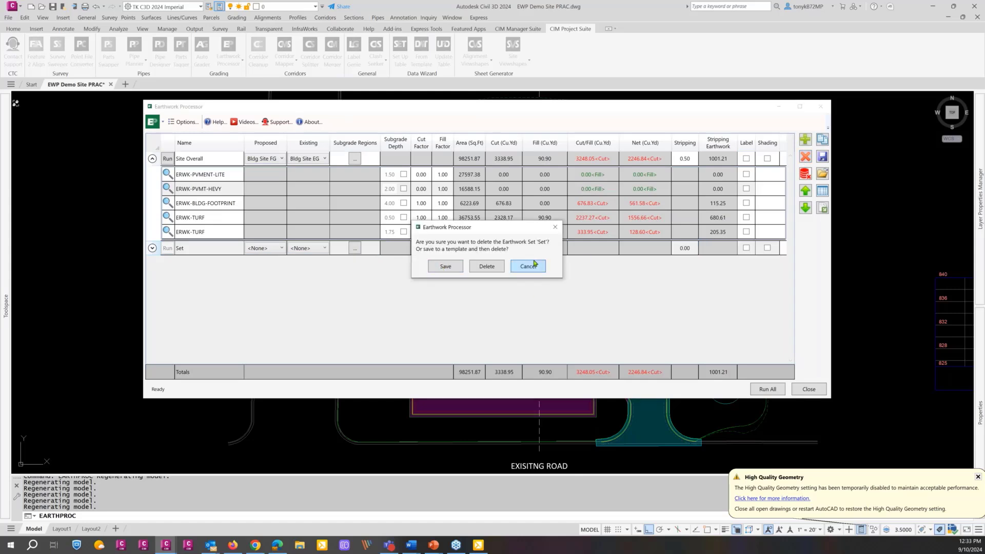
left_click(495, 269)
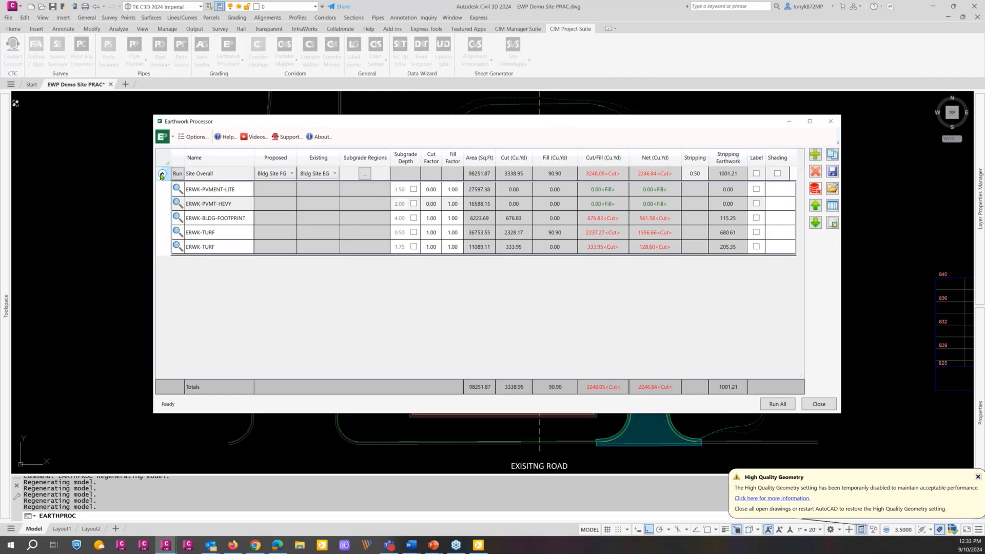
Collapse the Site Overall set and load the saved earthwork set template BLDG Footprint.ep
left_click(161, 174)
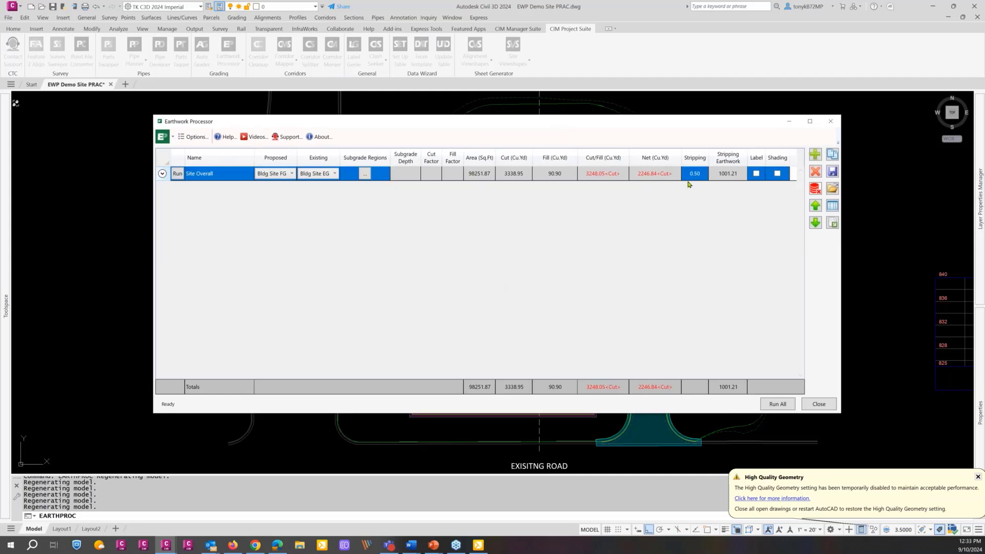
left_click(831, 171)
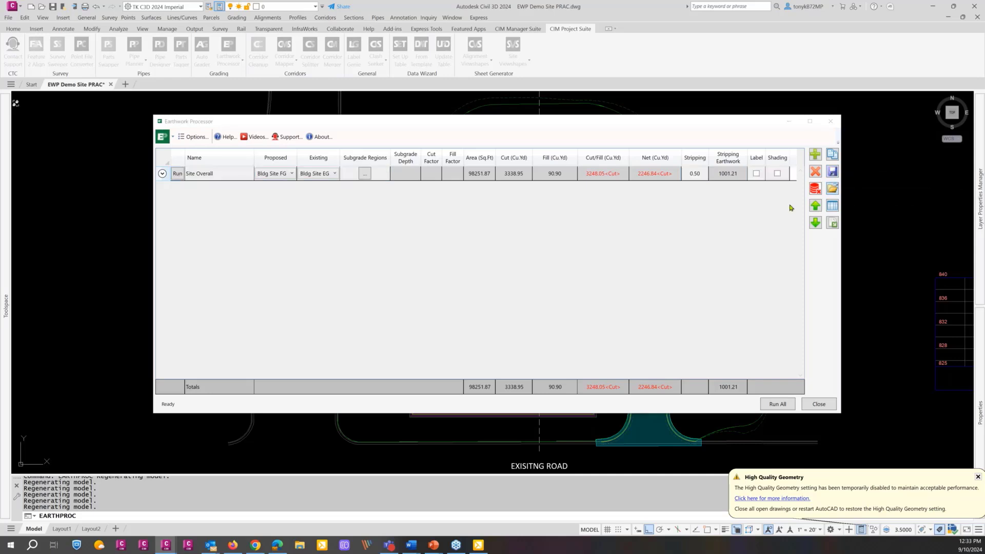
left_click(285, 191)
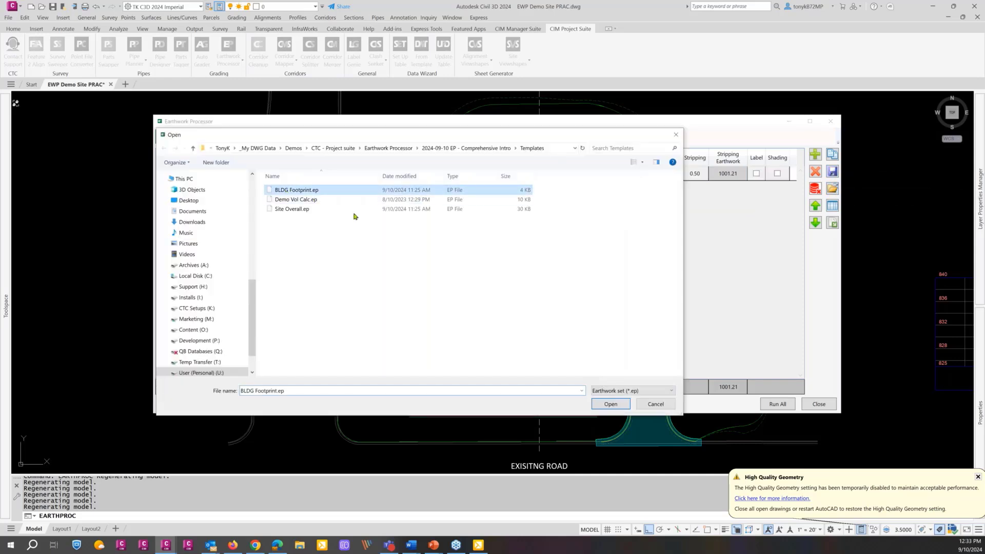
left_click(611, 404)
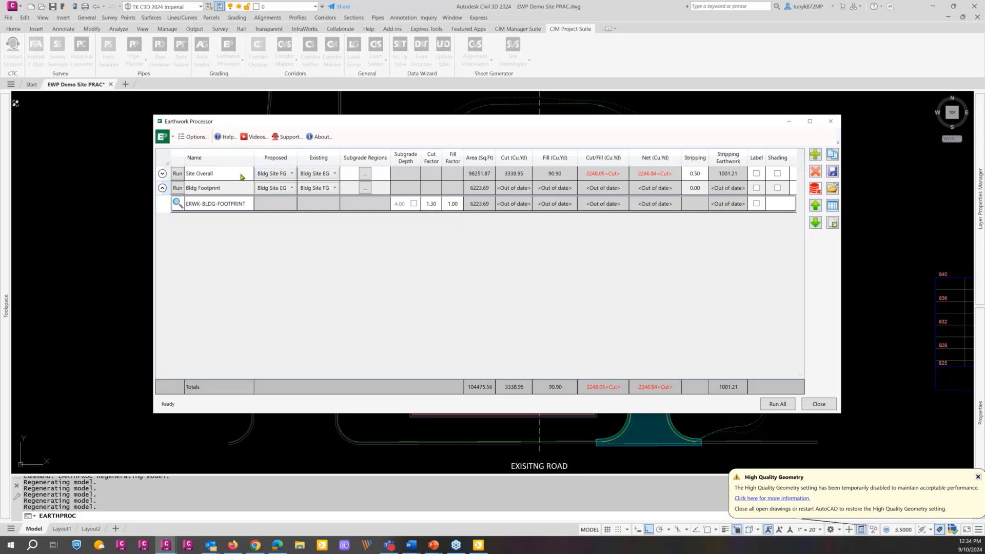
Set the cut factors of ERWK-PVMENT-LITE and ERWK-PVMT-HEVY under Site Overall to 1.00 and recalculate the set
left_click(162, 174)
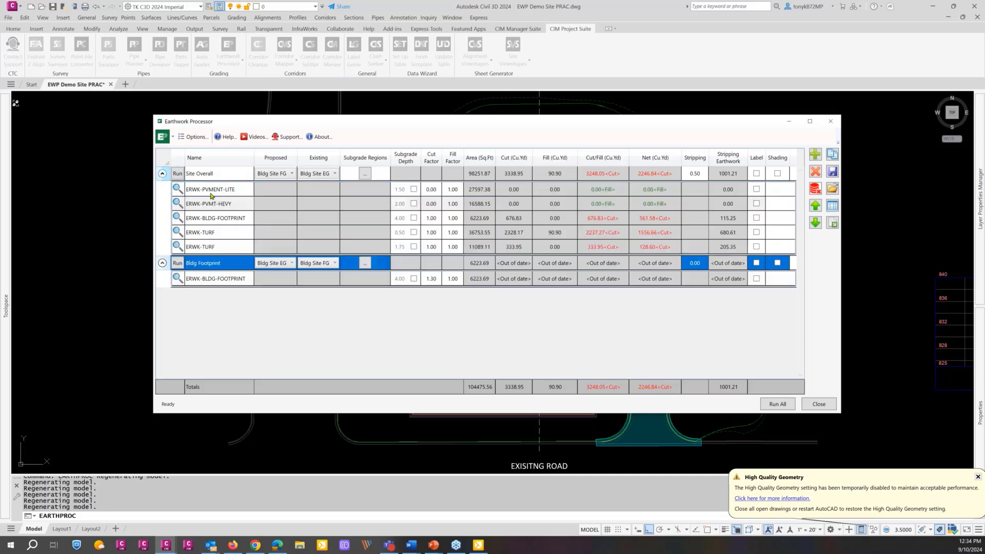
left_click(435, 191)
double_click(435, 191)
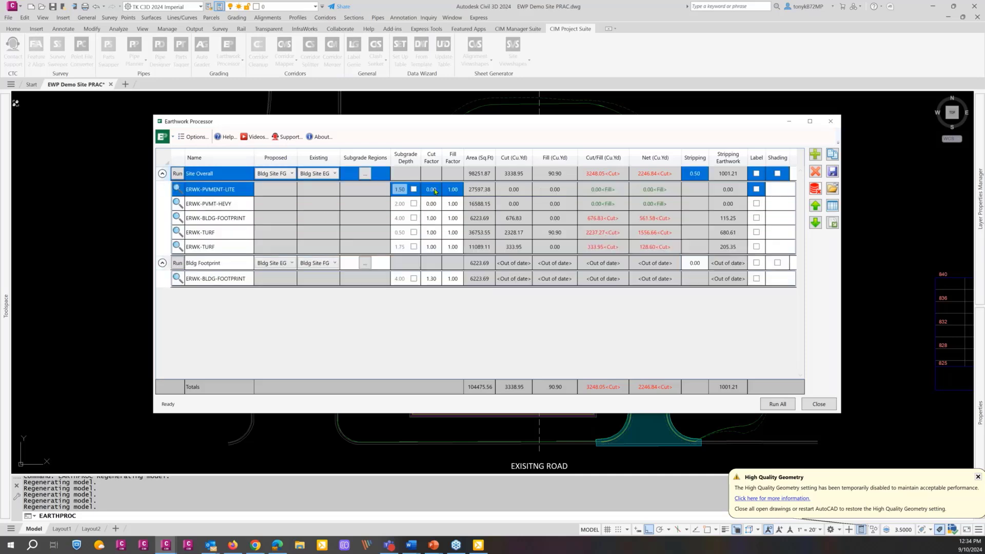
type("1")
double_click(432, 204)
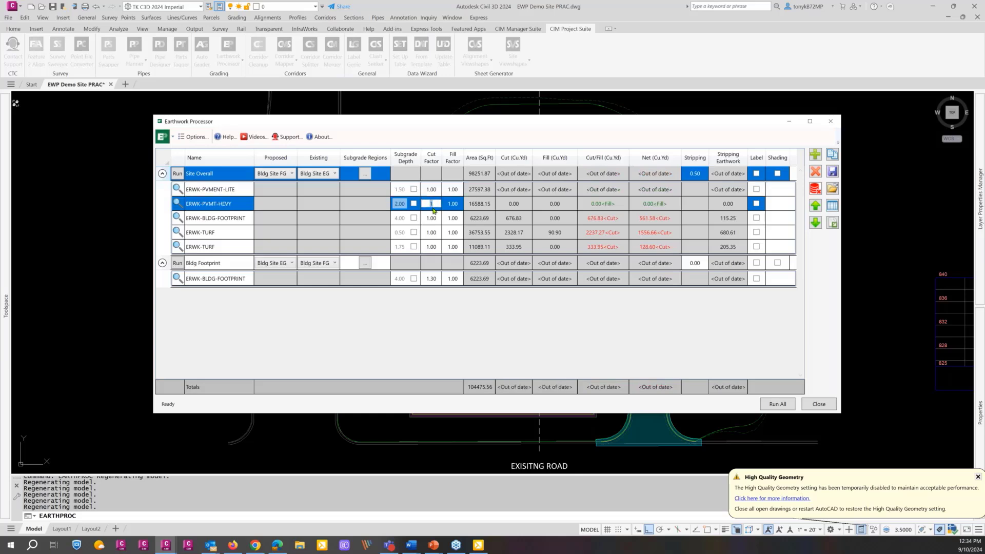
type("1")
key("Return")
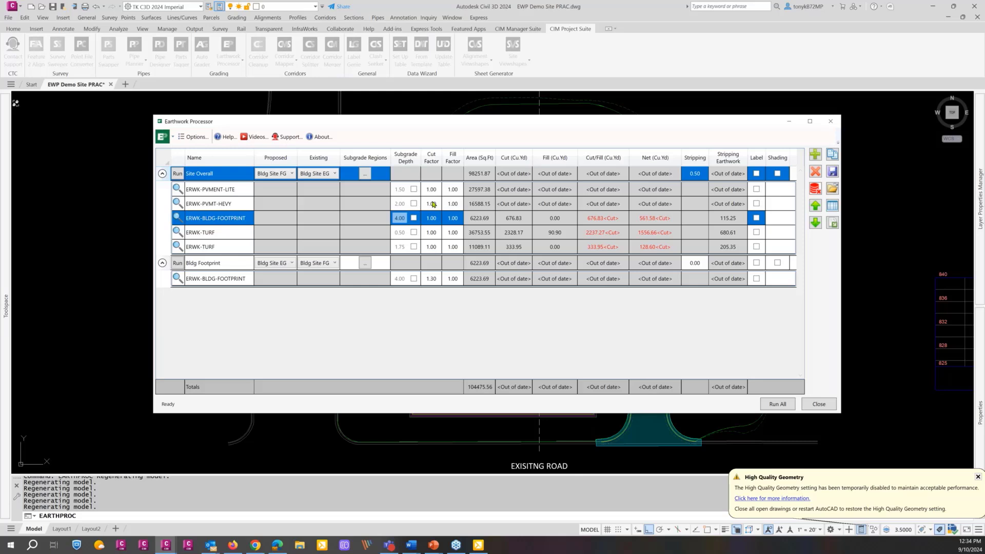
left_click(177, 176)
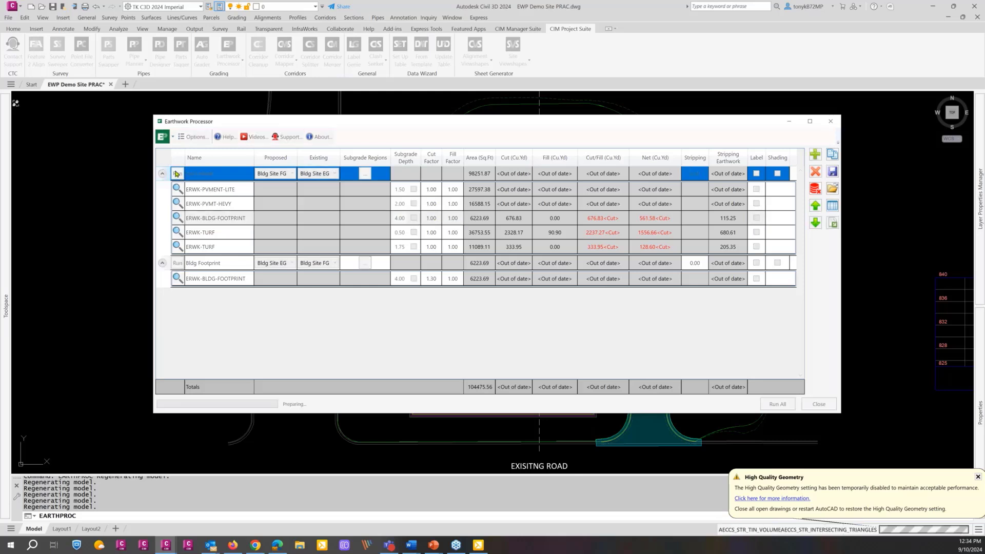
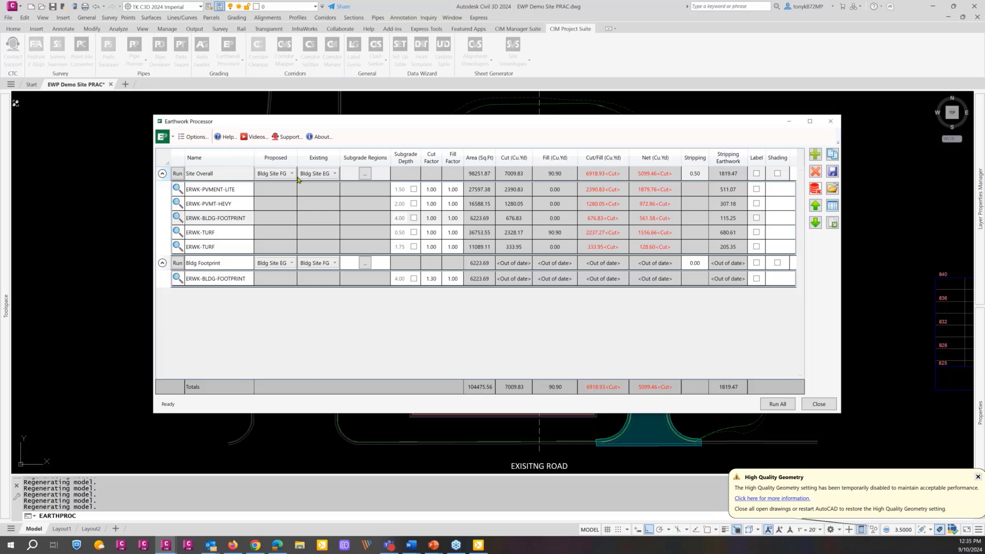
Exclude the building footprint and turf layers from the Site Overall region query with wildcard patterns and refresh the object selection
left_click(365, 173)
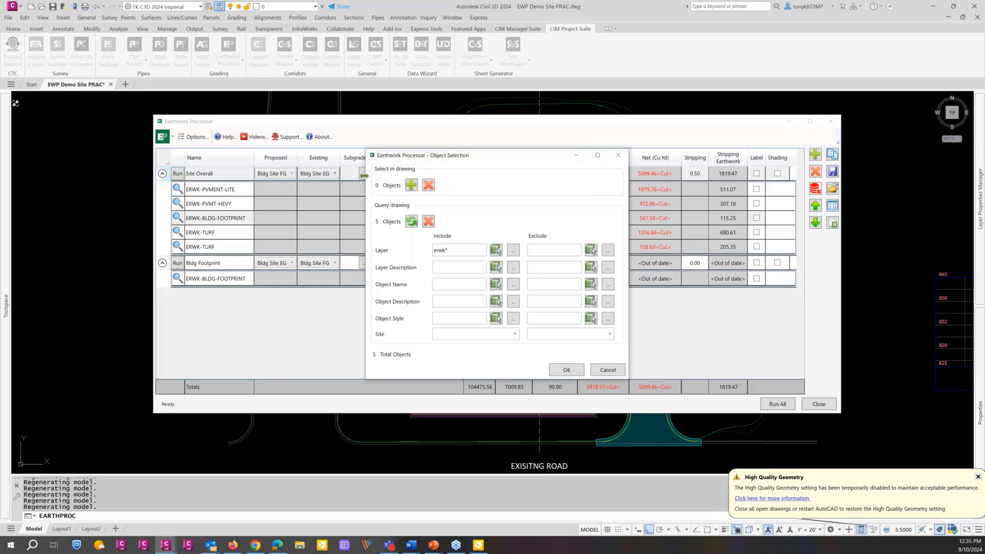
left_click(548, 251)
type("*footprint, *turf")
left_click_drag(550, 250, 530, 249)
type("*bldg *t")
key("BackSpace")
type("*")
left_click(413, 227)
left_click(566, 370)
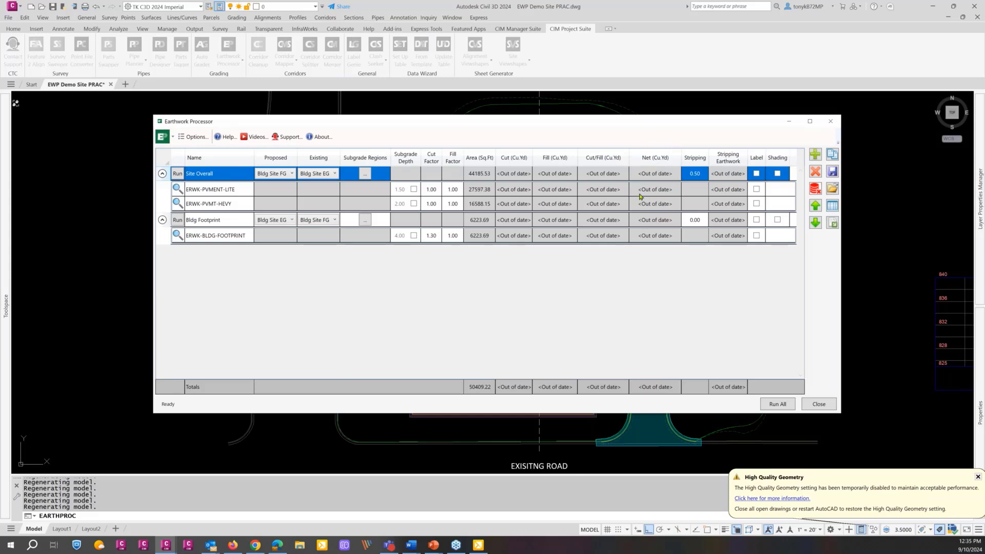
Check the layer query that selects the subgrade regions of the Bldg Footprint set
key("ctrl")
key("ctrl")
left_click(364, 223)
left_click(364, 221)
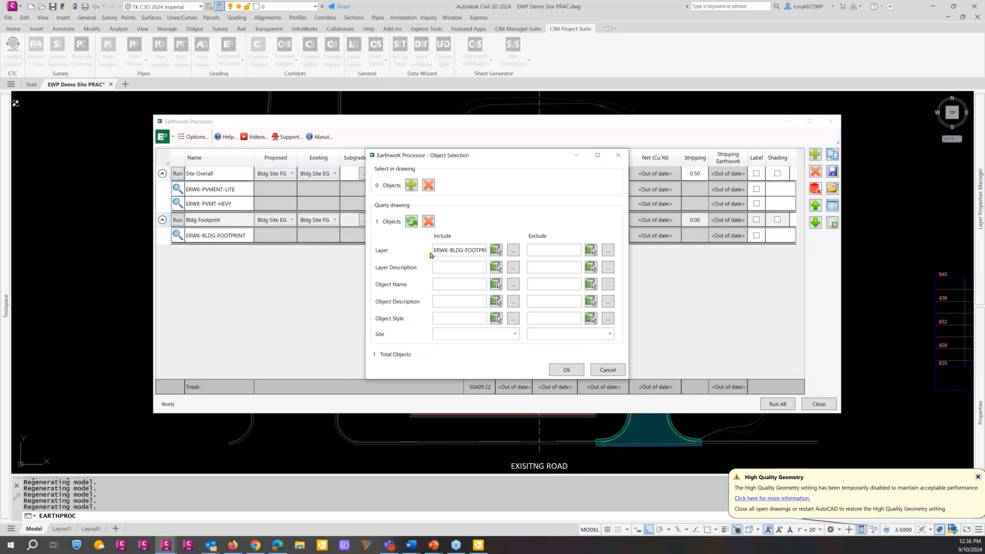
left_click(566, 370)
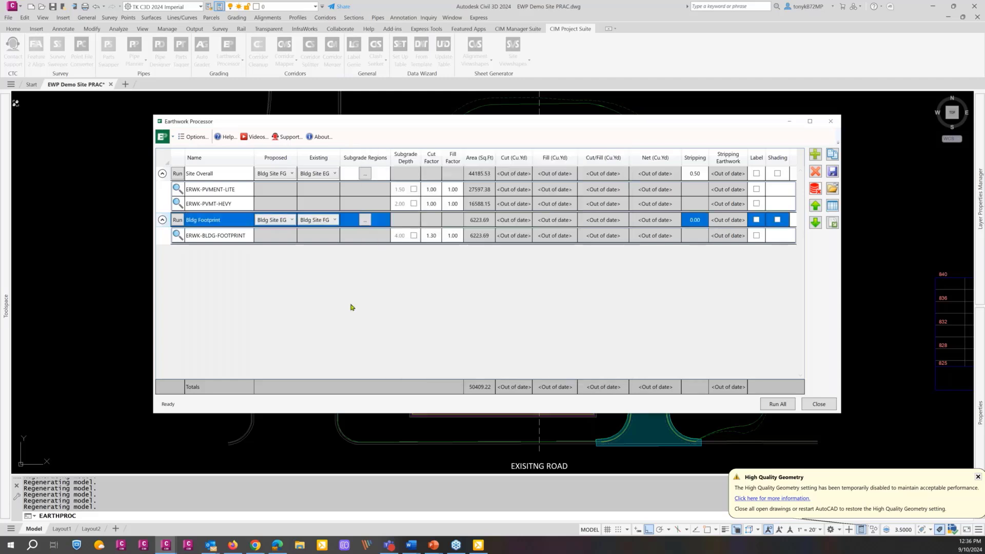
Set the Bldg Footprint set's proposed surface to Bldg Site FG and its existing surface to Bldg Site EG
left_click(294, 221)
left_click(287, 239)
left_click(334, 219)
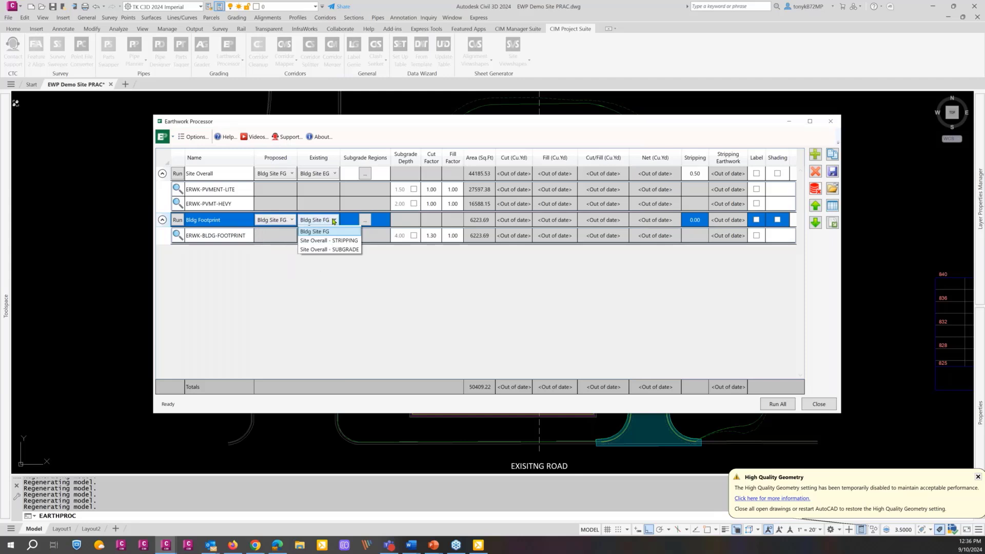
left_click(328, 240)
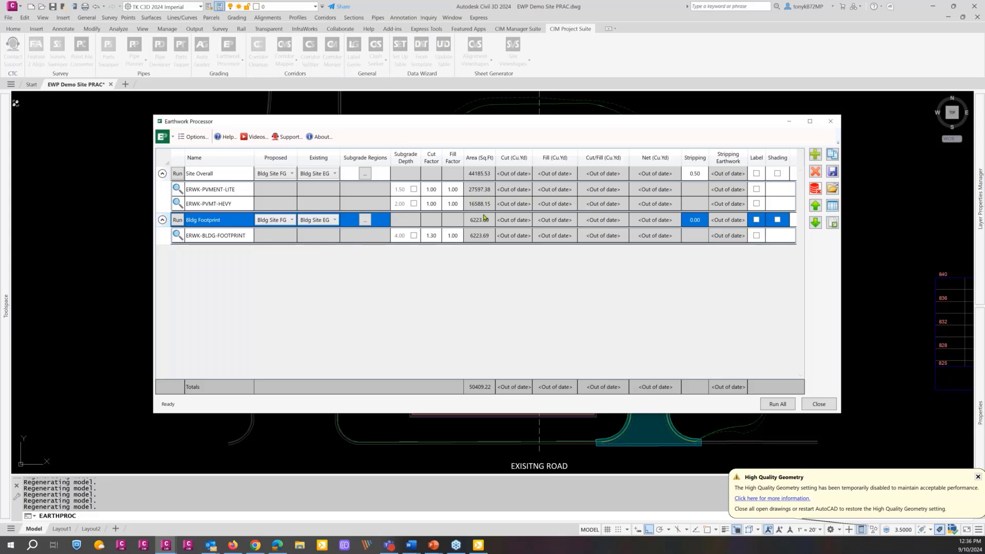
Save the Bldg Footprint earthwork set over the existing template file BLDG Footprint.ep
left_click(833, 172)
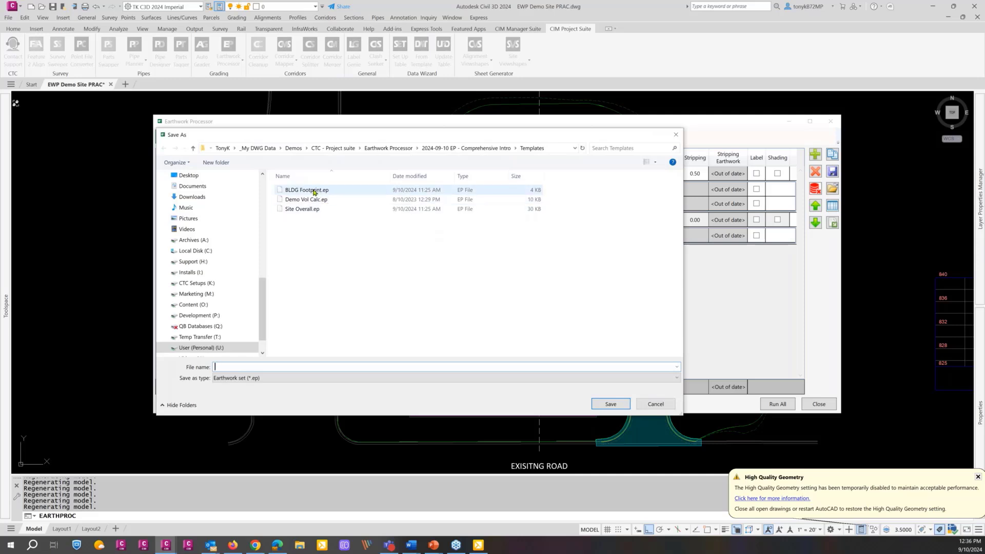
left_click(314, 190)
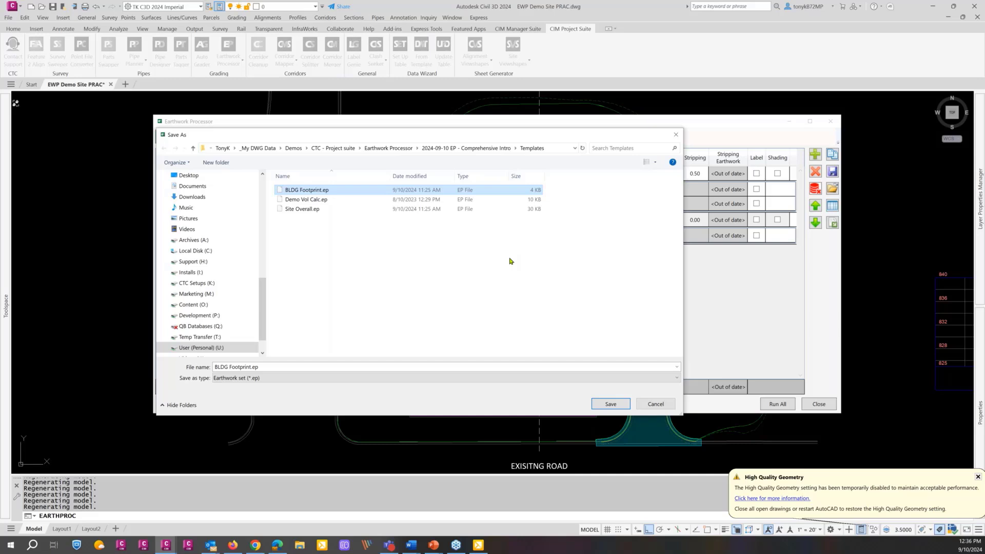
left_click(610, 404)
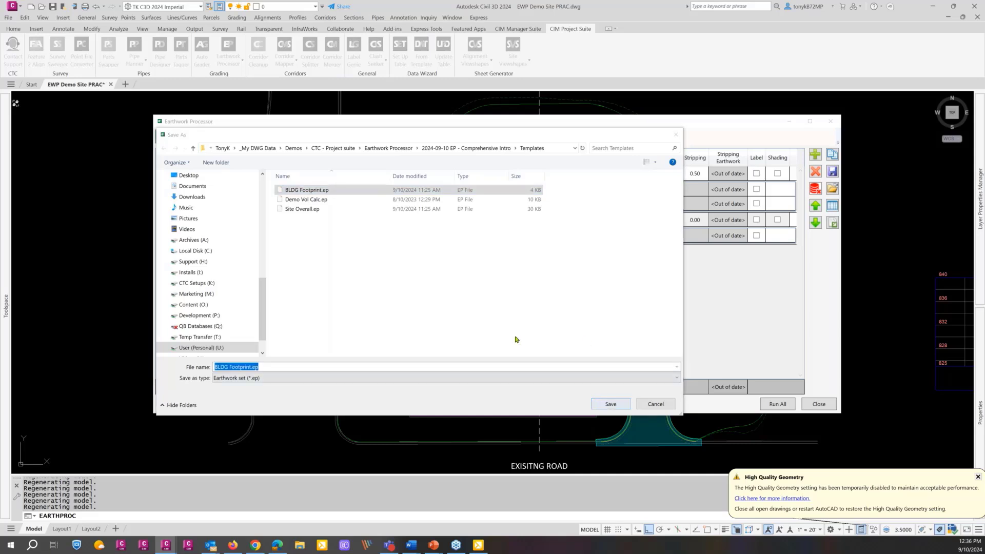
left_click(450, 305)
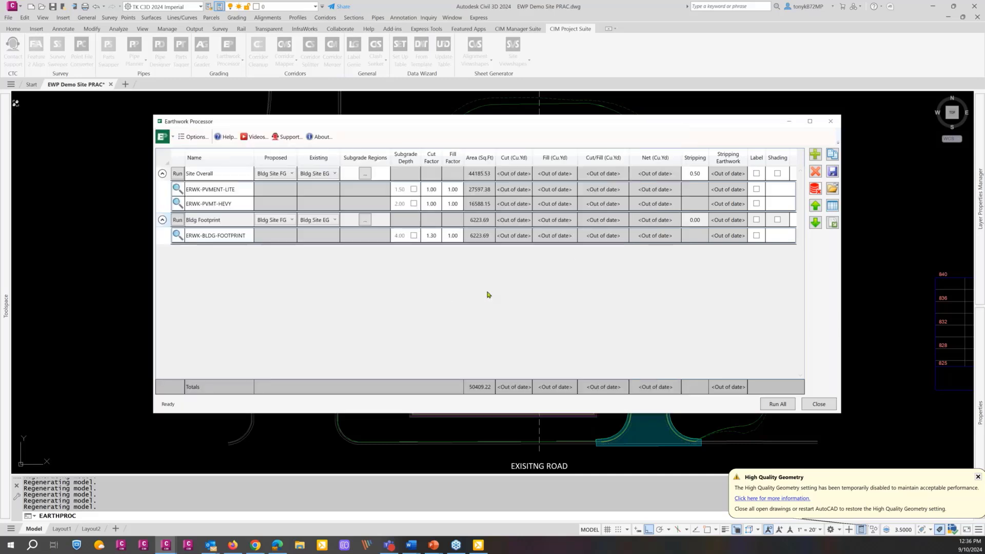
Set the cut factor of ERWK-BLDG-FOOTPRINT to 1.00, calculate both earthwork sets and close Earthwork Processor
left_click(434, 240)
left_click(434, 240)
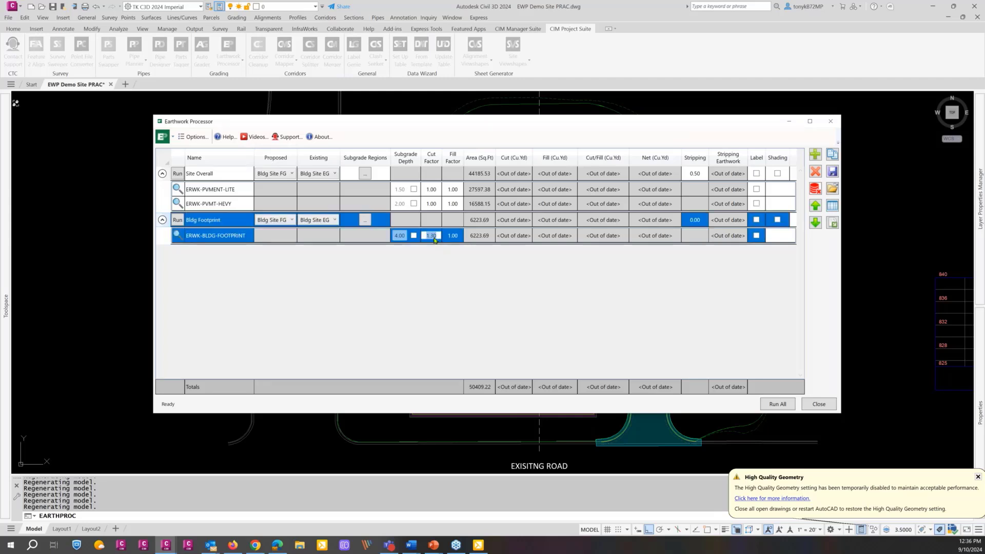
type("1")
left_click_drag(590, 126, 605, 110)
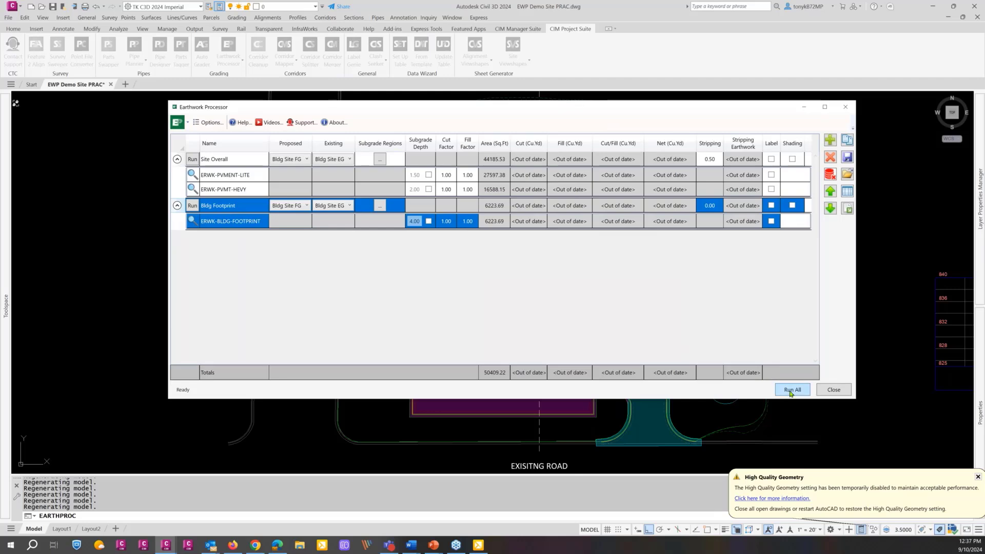
left_click(789, 390)
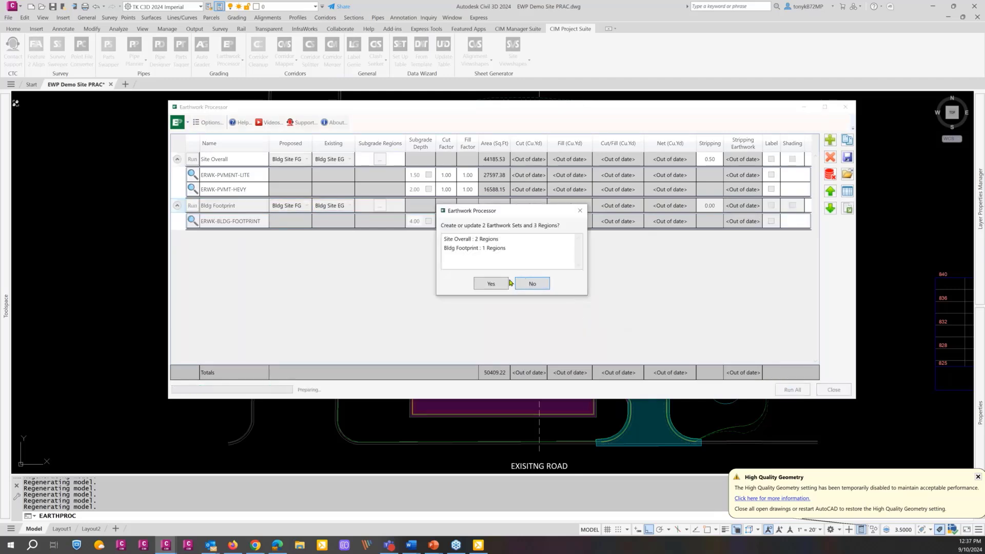
left_click(484, 284)
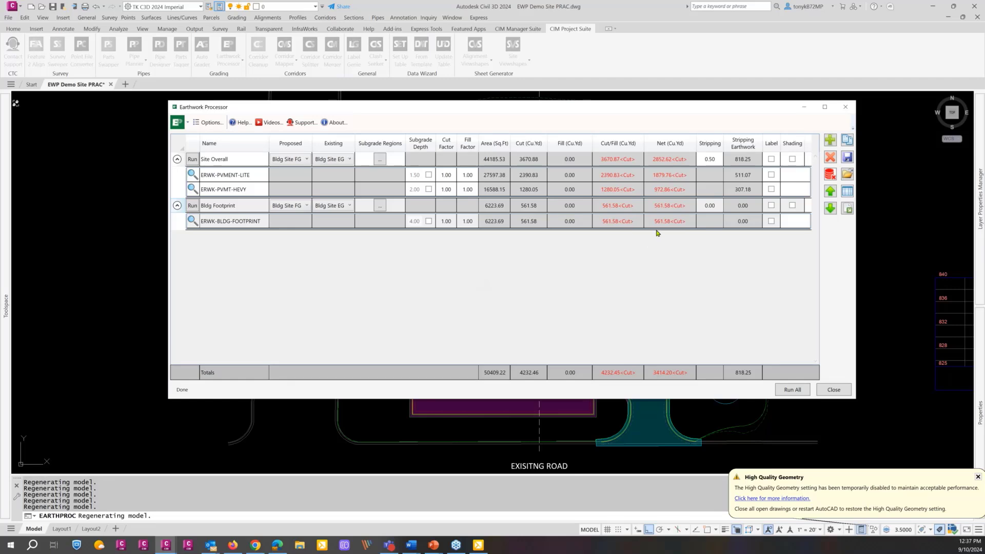
left_click(833, 390)
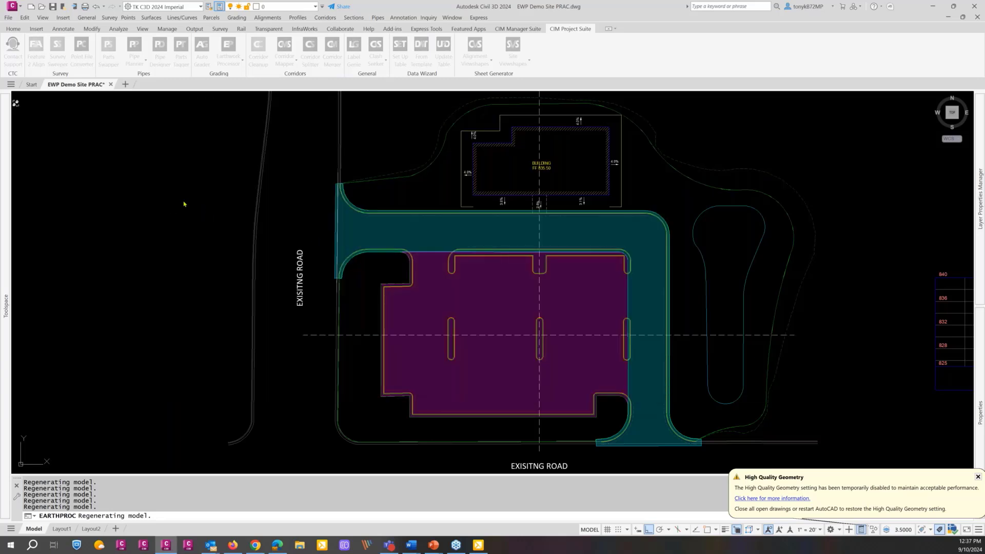
Examine the edits in the definition of the Bldg Footprint - SUBGRADE surface
mouse_move(8, 221)
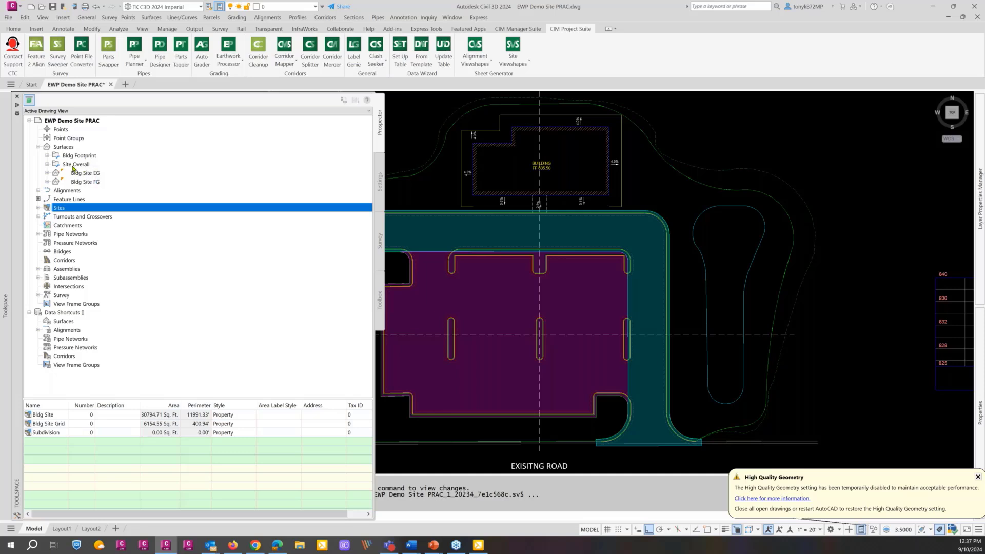
left_click(75, 156)
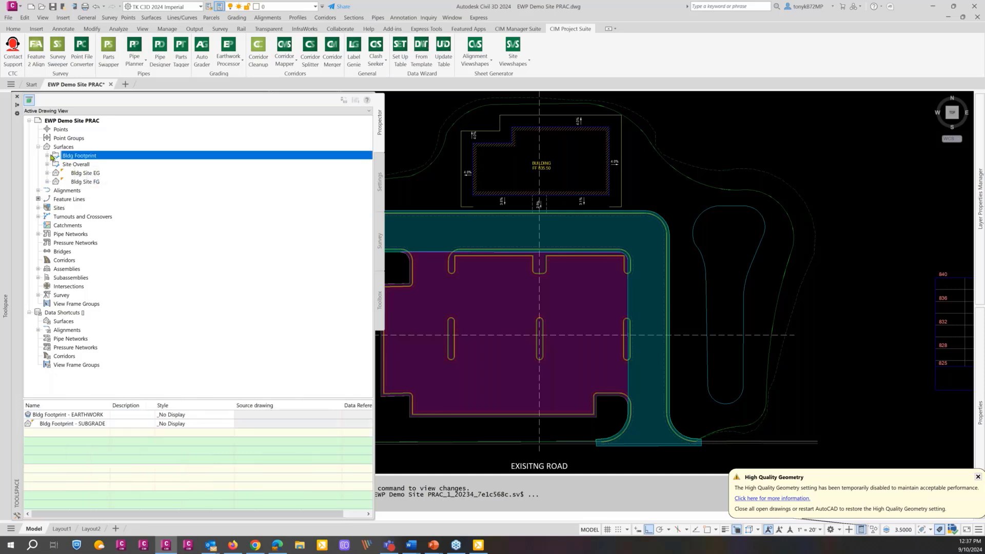
left_click(47, 156)
left_click(56, 173)
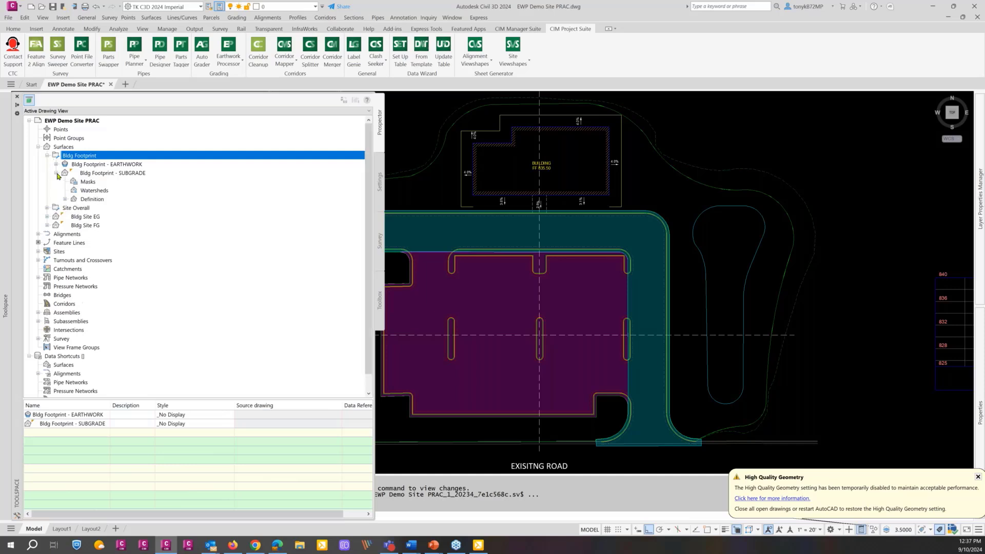
left_click(65, 199)
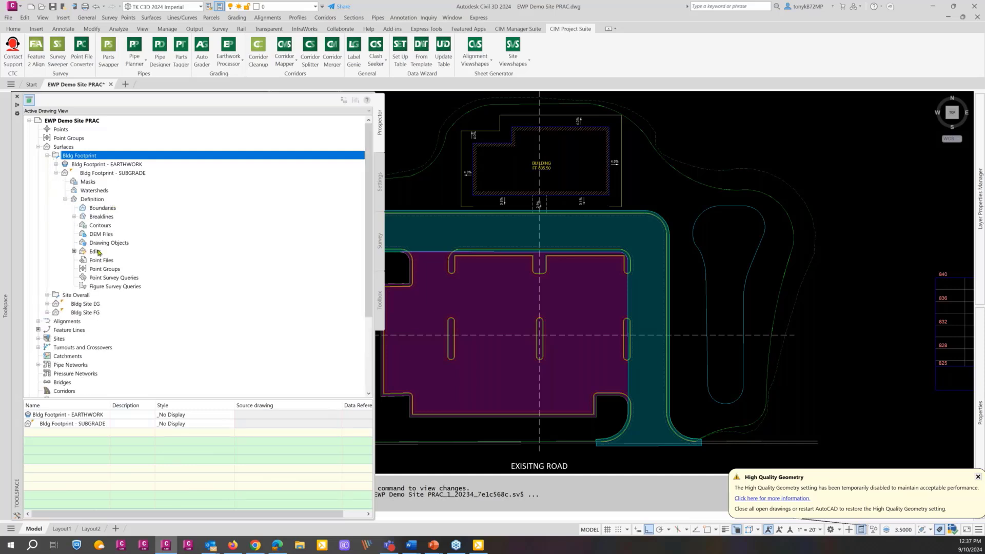
left_click(97, 252)
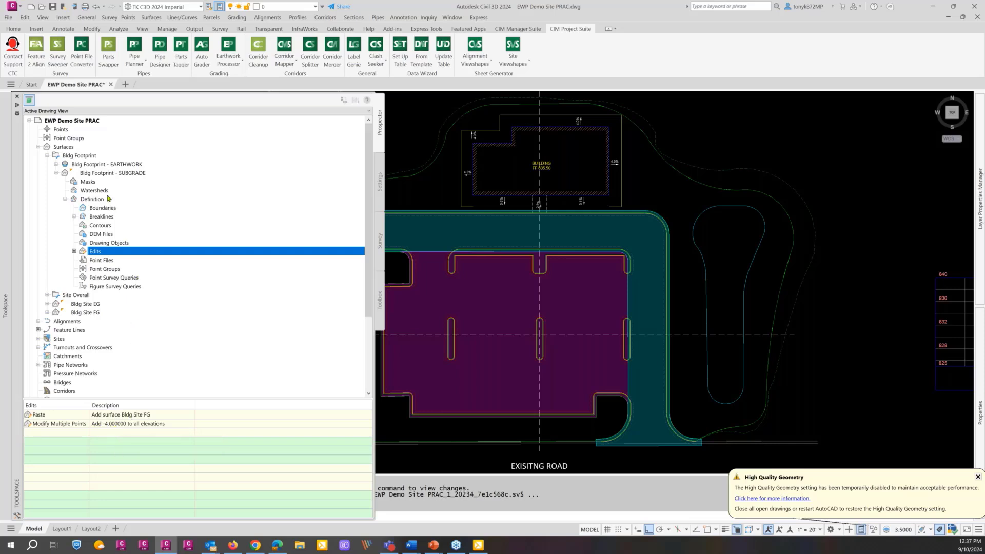
Check the definition operations in the surface properties of Bldg Footprint - SUBGRADE and leave them unmodified
left_click(116, 174)
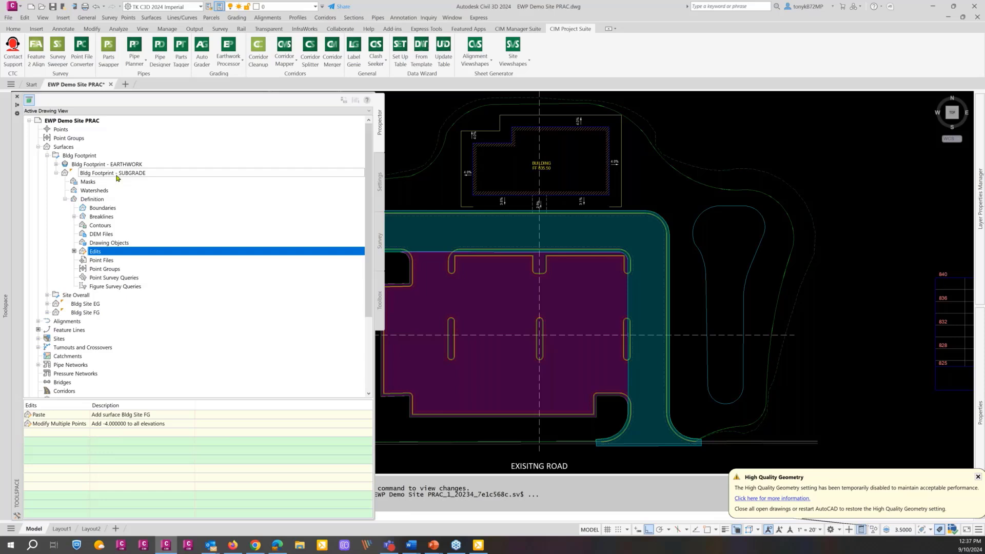
right_click(117, 177)
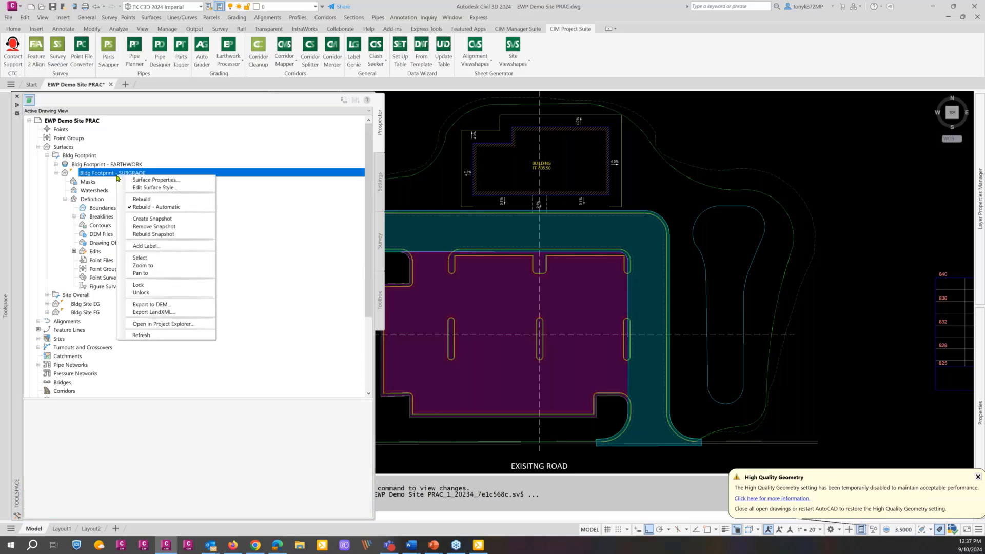
left_click(150, 180)
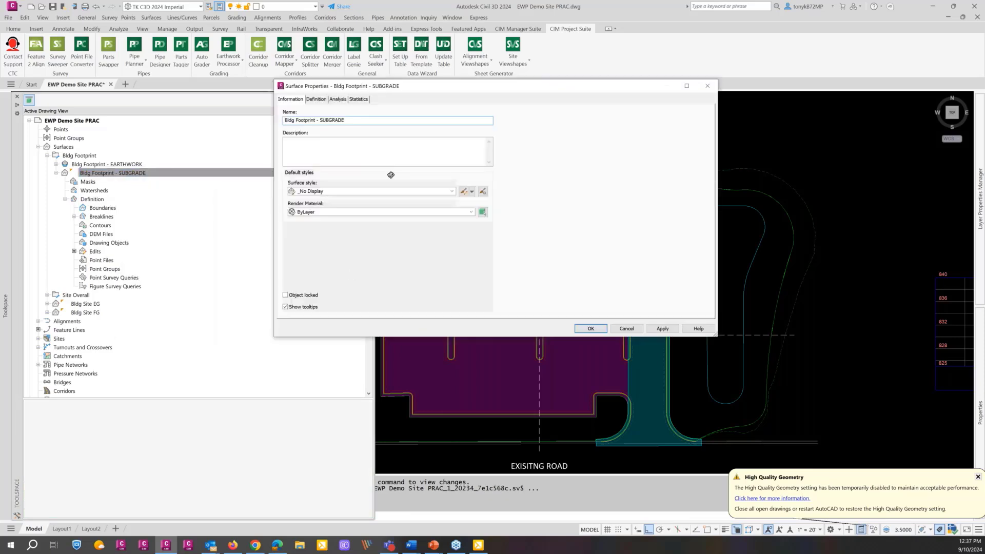
left_click(338, 101)
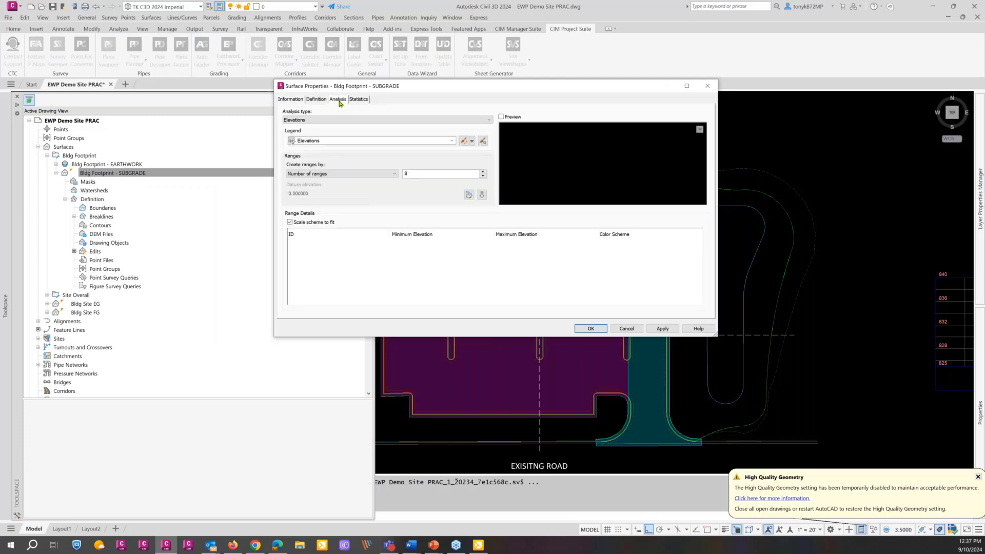
left_click(316, 100)
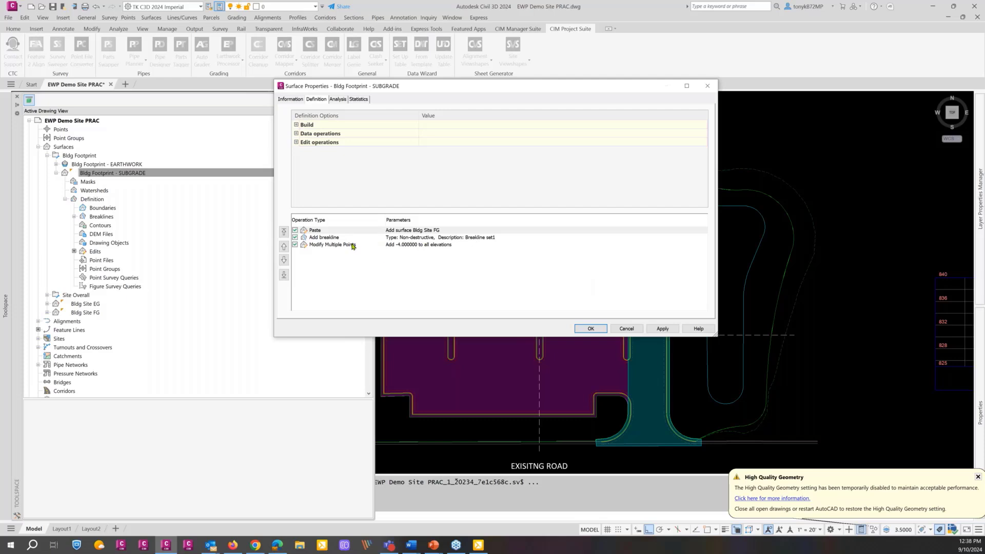
left_click(707, 87)
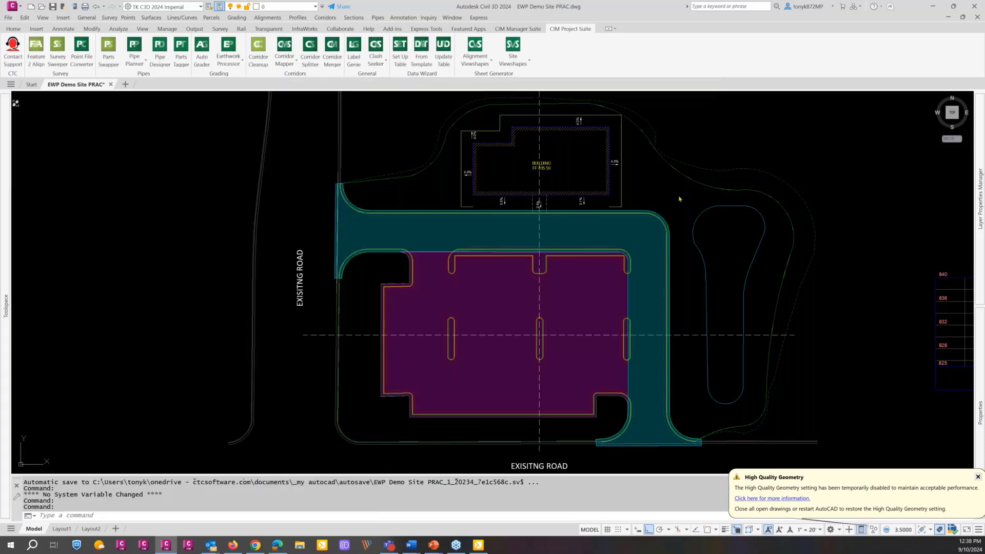
Examine the N-S and E-W surface profile views alongside the site plan
scroll(679, 199, "down", 2)
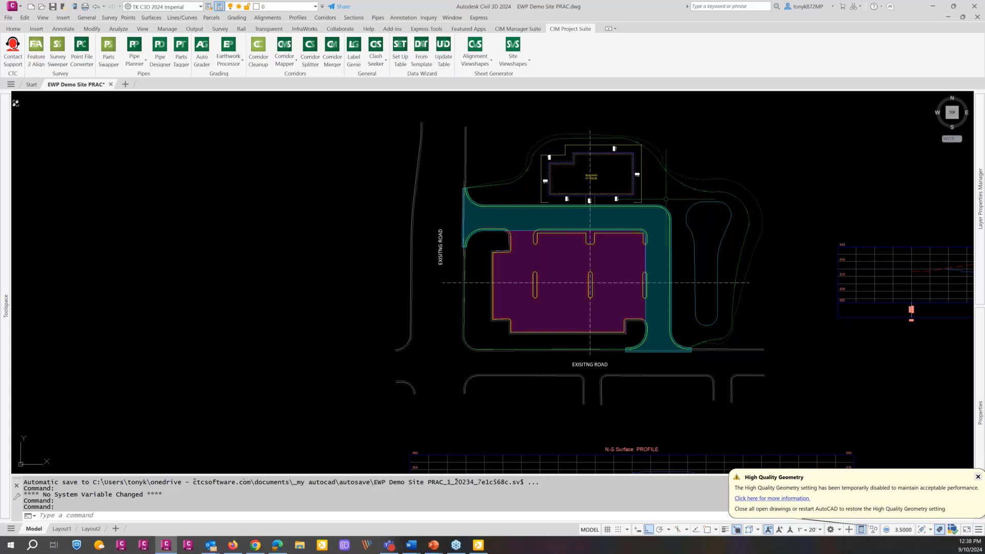
mouse_move(649, 197)
middle_mouse_down()
mouse_move(544, 178)
mouse_move(525, 185)
middle_mouse_up()
key("Escape")
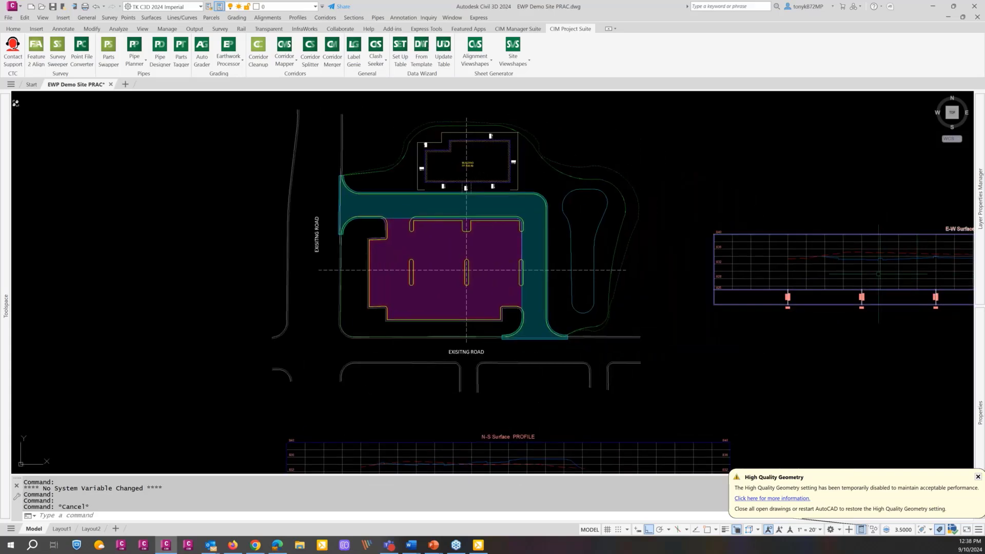
key("Escape")
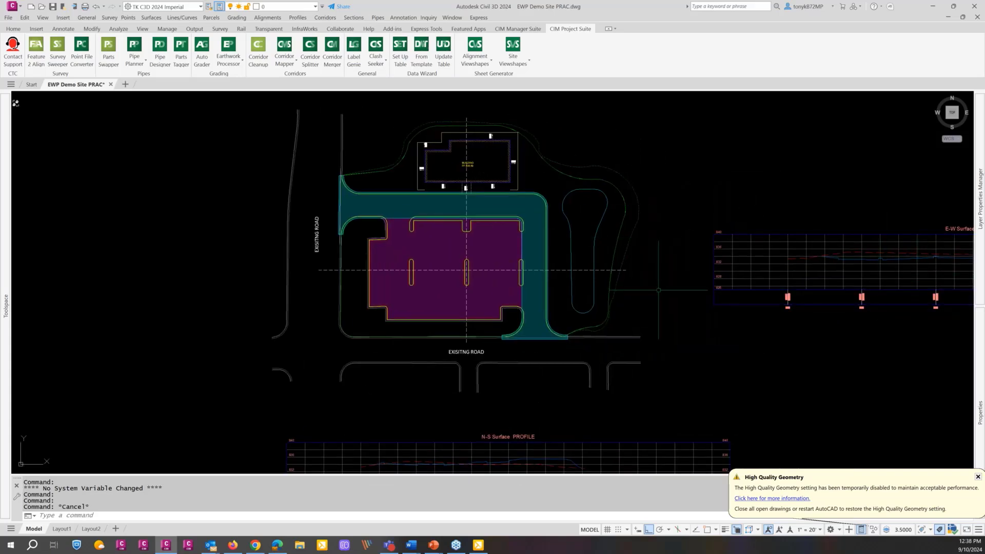
middle_click_drag(651, 298, 621, 220)
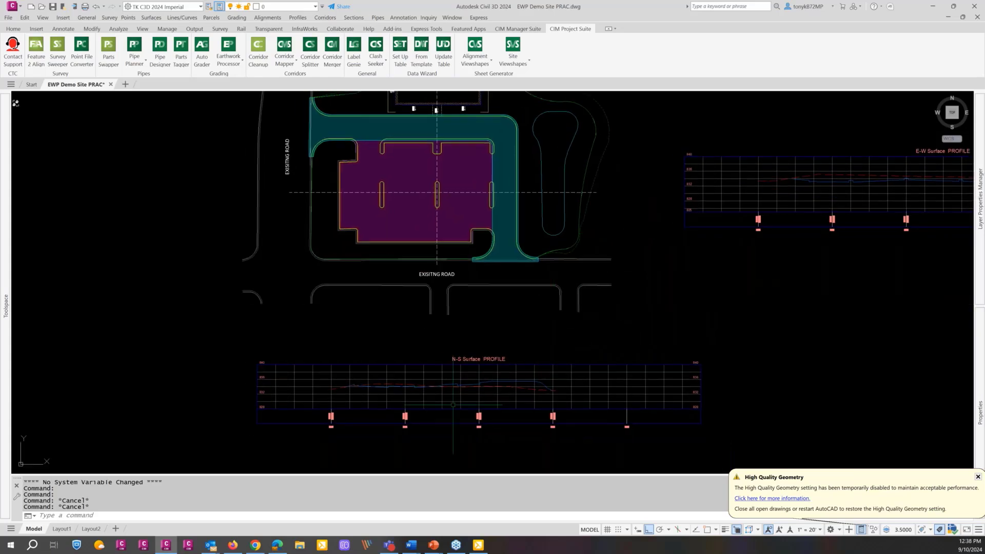
scroll(454, 403, "up", 4)
key("Escape")
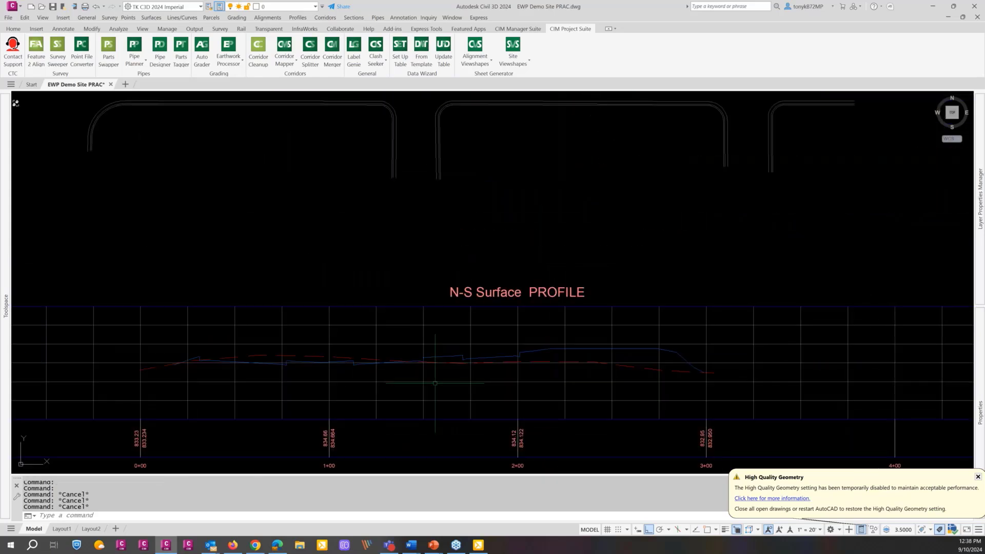
scroll(434, 382, "down", 2)
middle_click_drag(434, 382, 444, 333)
scroll(445, 334, "down", 3)
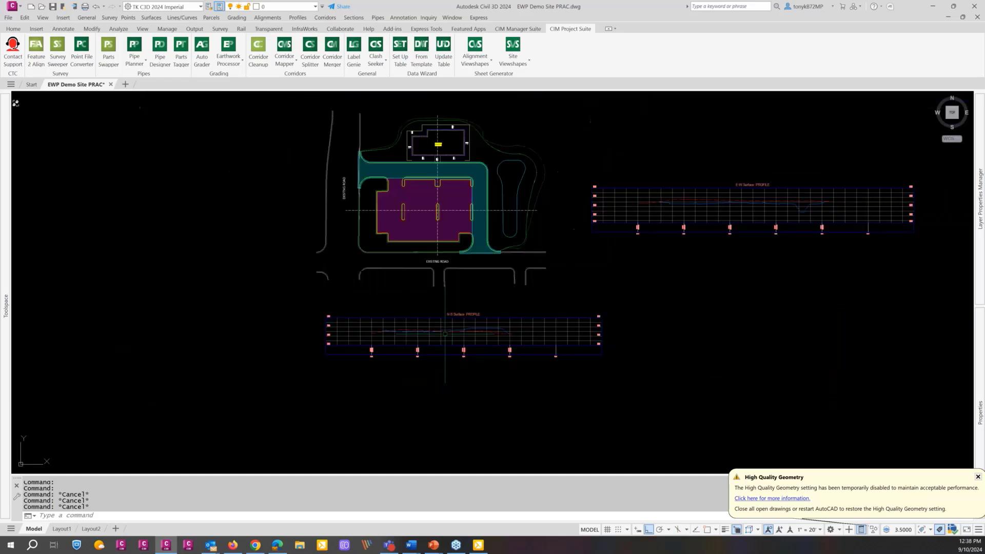
key("Escape")
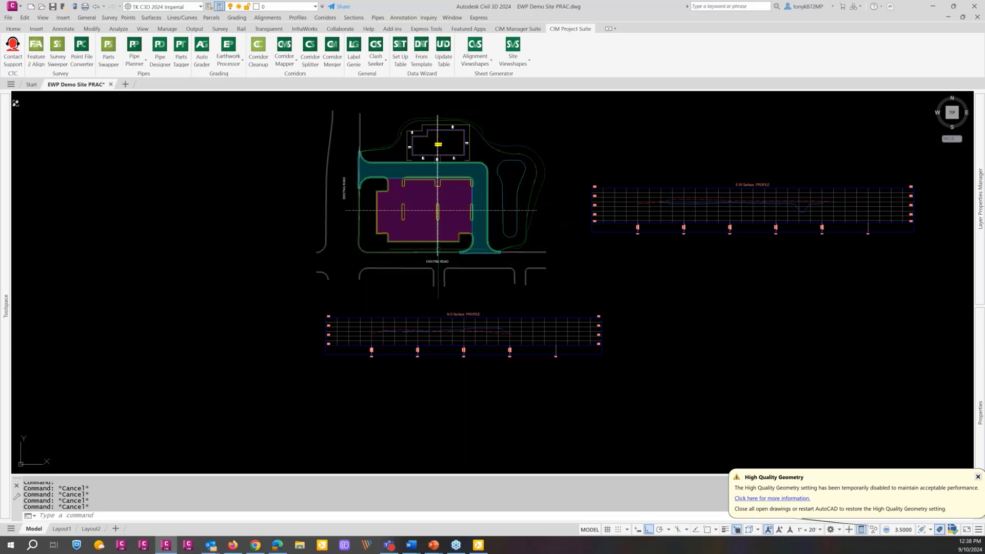
Add the Site Overall - STRIPPING and Site Overall - SUBGRADE surfaces to the profile list of the N-S Surface alignment
left_click(437, 211)
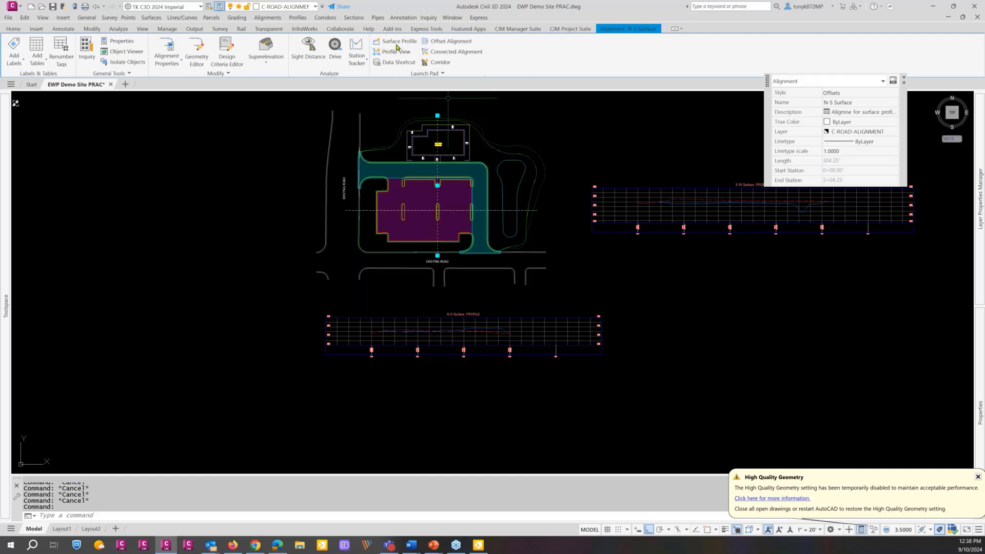
left_click(395, 41)
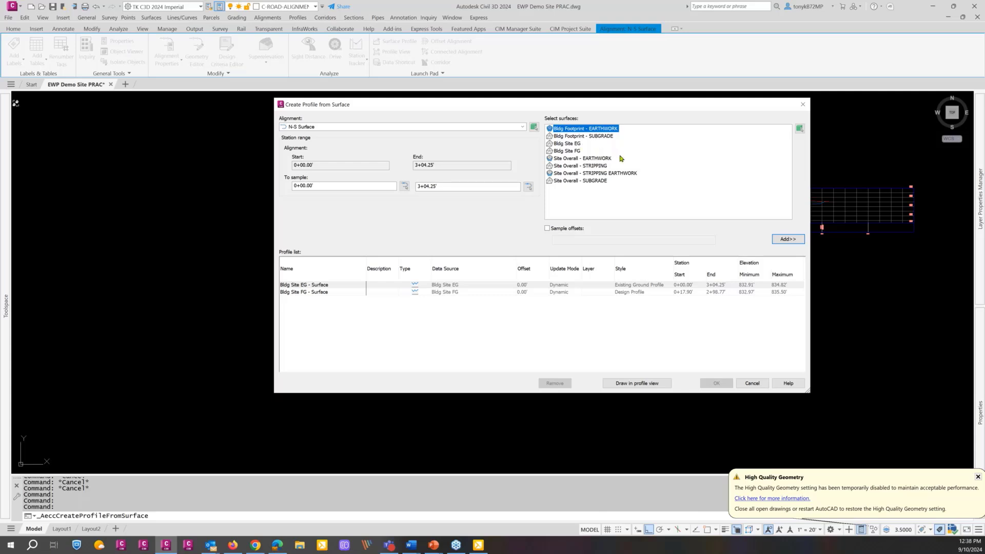
left_click(586, 169)
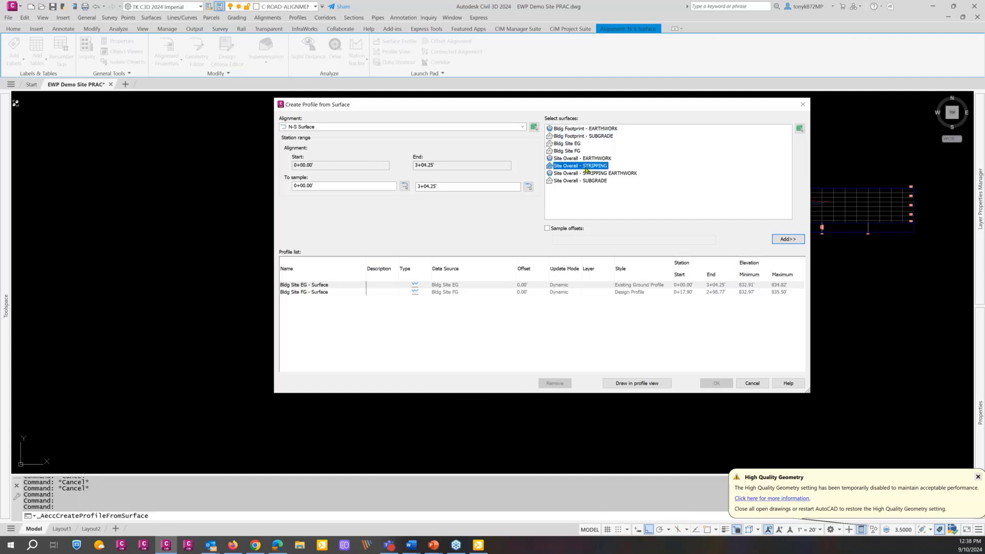
left_click(787, 240)
left_click(593, 181)
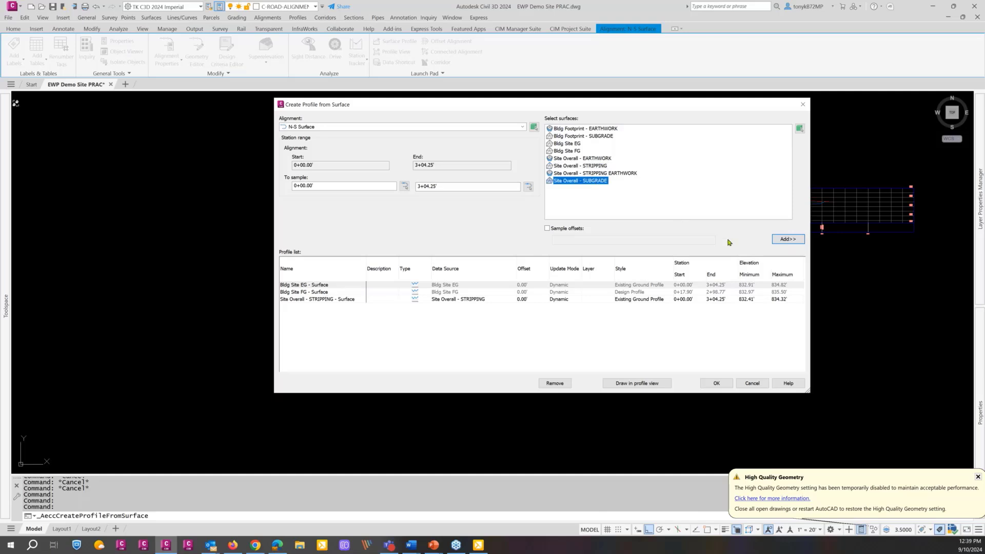
left_click(776, 241)
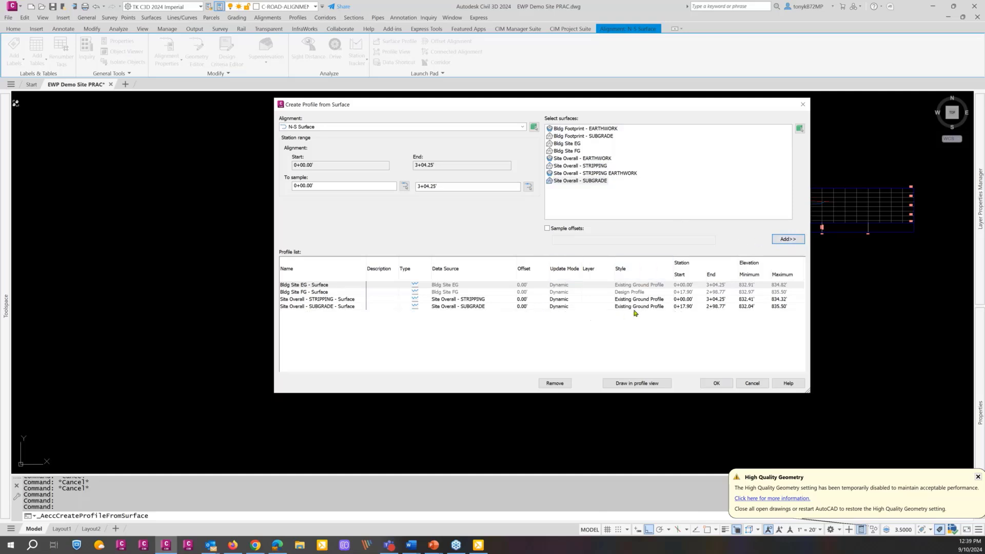
Set the style of the Site Overall - STRIPPING profile to Design Profile
left_click(652, 300)
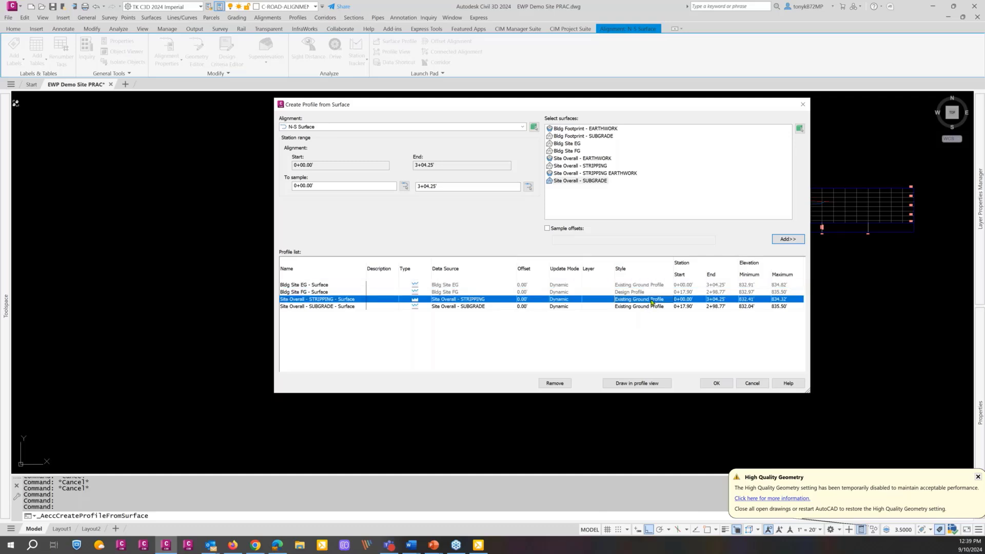
left_click(652, 300)
left_click(758, 155)
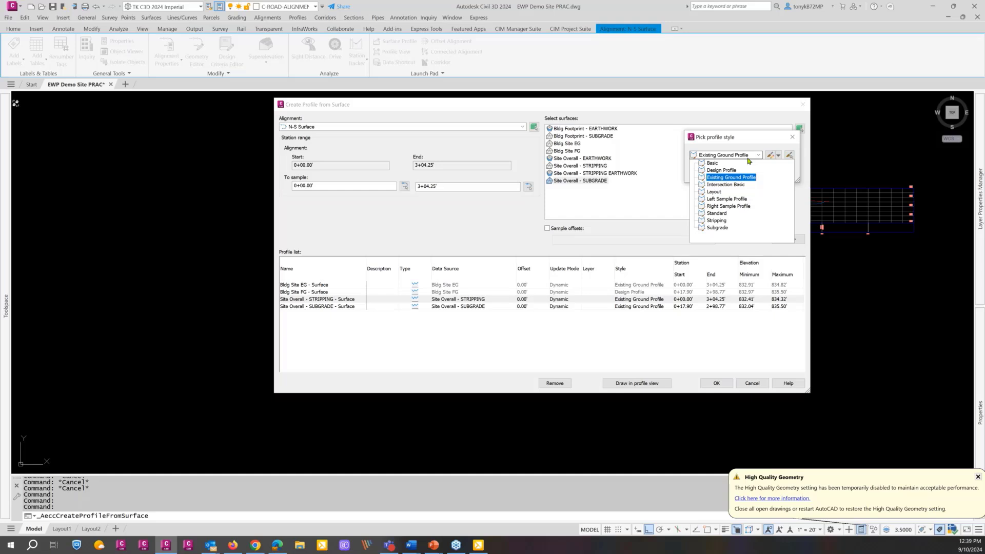
left_click(724, 170)
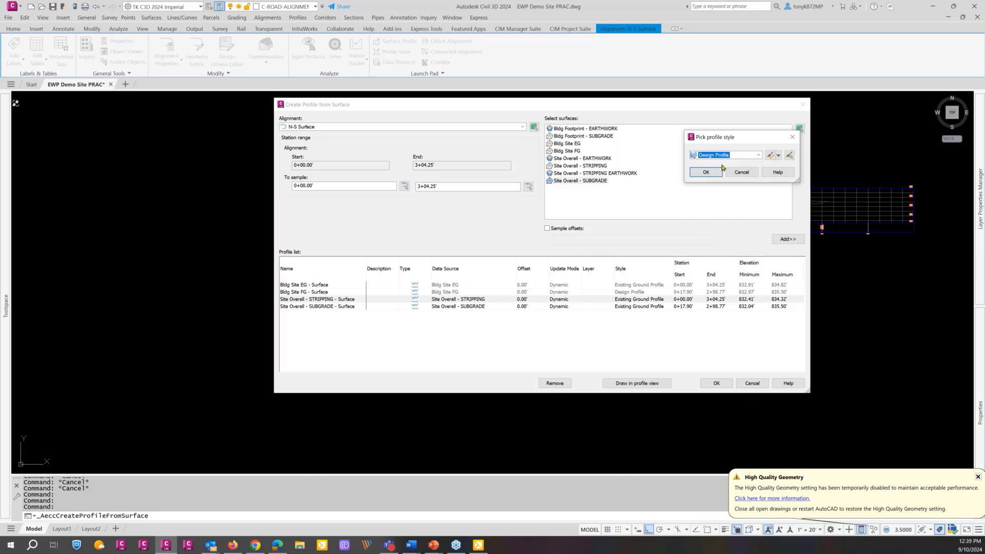
left_click(705, 173)
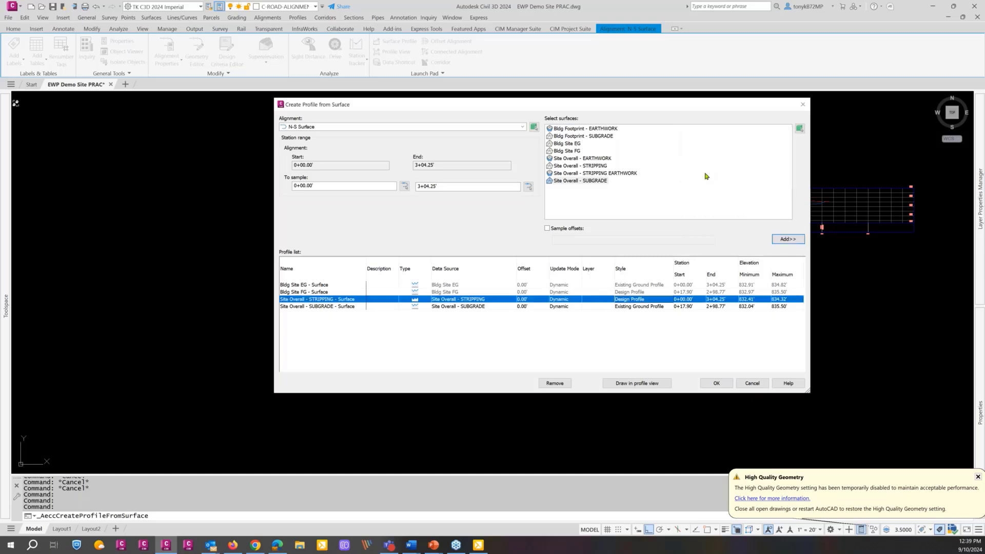
Set the style of the Site Overall - SUBGRADE profile to Stripping
left_click(646, 306)
left_click(646, 307)
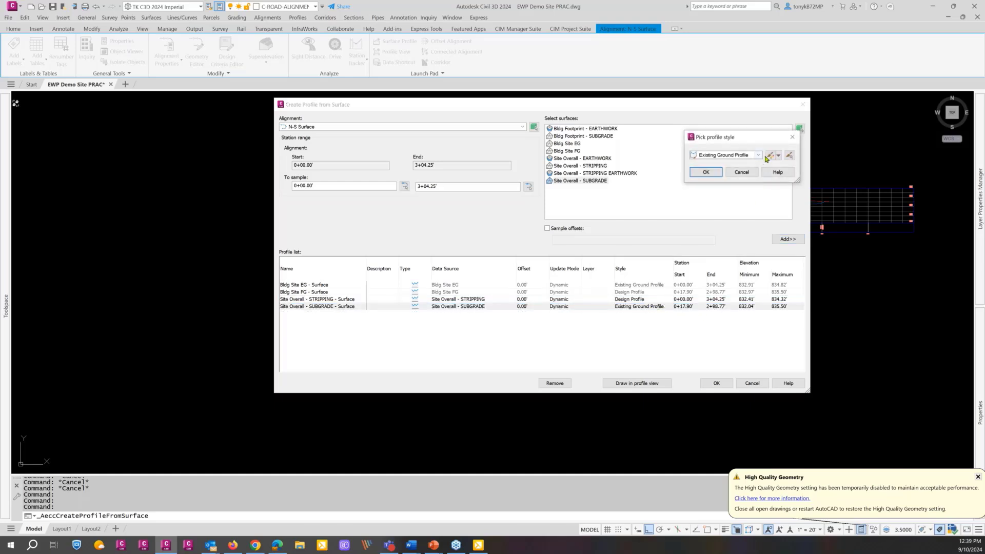
left_click(758, 154)
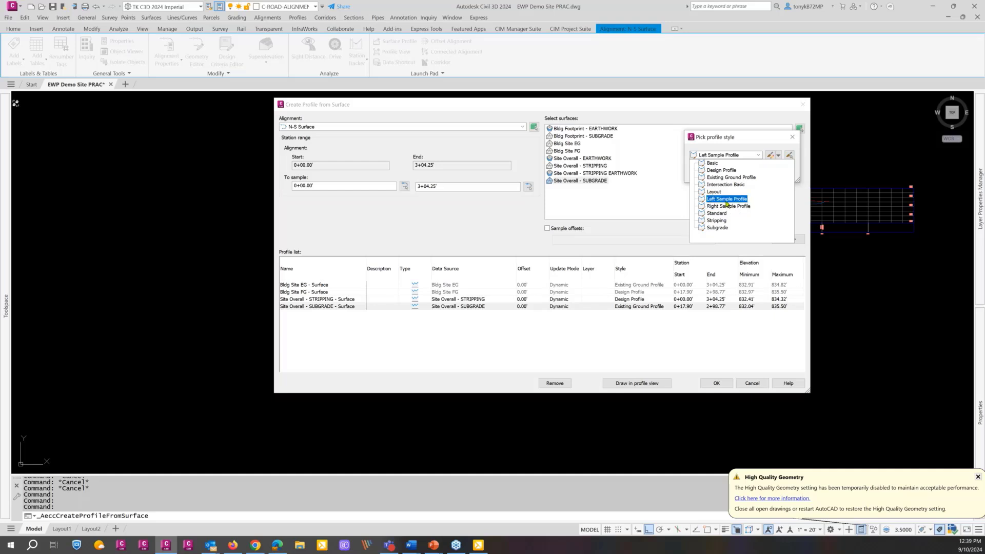
left_click(716, 220)
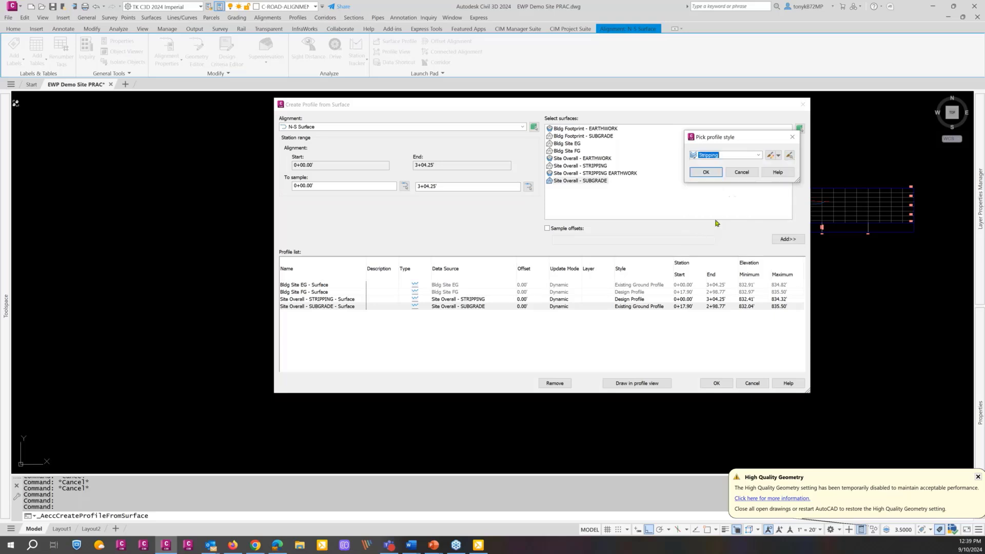
left_click(717, 175)
Change the style of the Site Overall - STRIPPING profile to Stripping
left_click(656, 300)
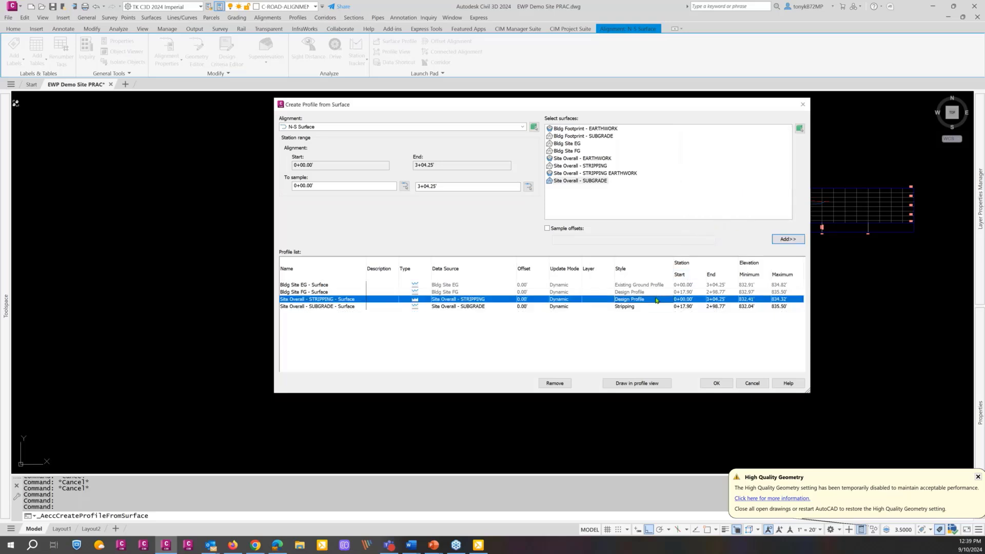
left_click(659, 301)
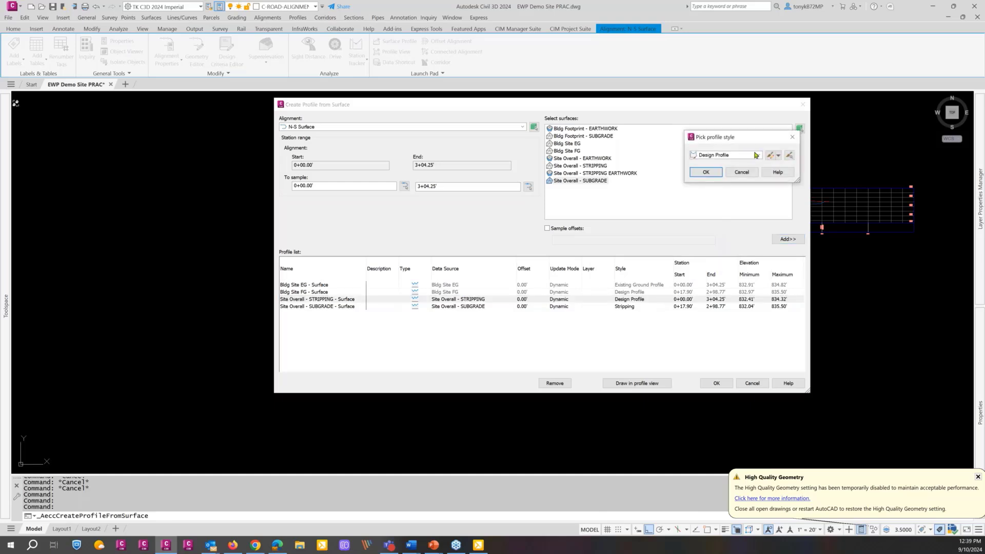
left_click(759, 155)
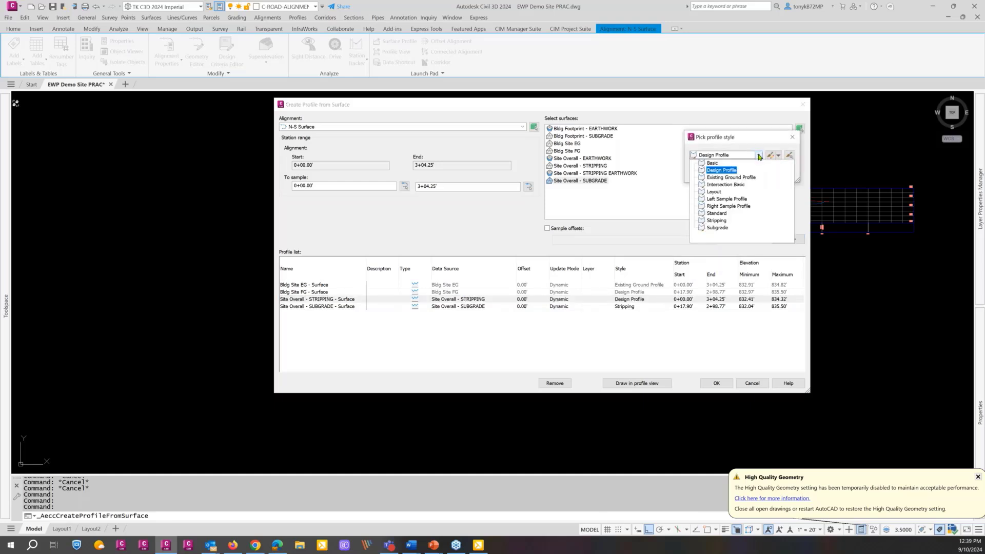
left_click(723, 223)
left_click(717, 175)
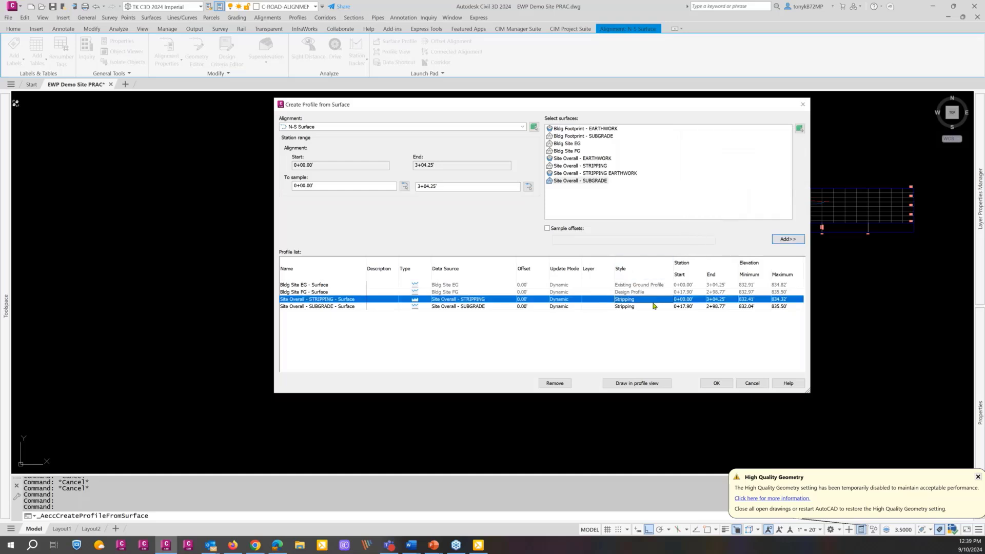
Set the Site Overall - SUBGRADE profile's style to Subgrade and create the surface profiles for the N-S Surface alignment
left_click(653, 308)
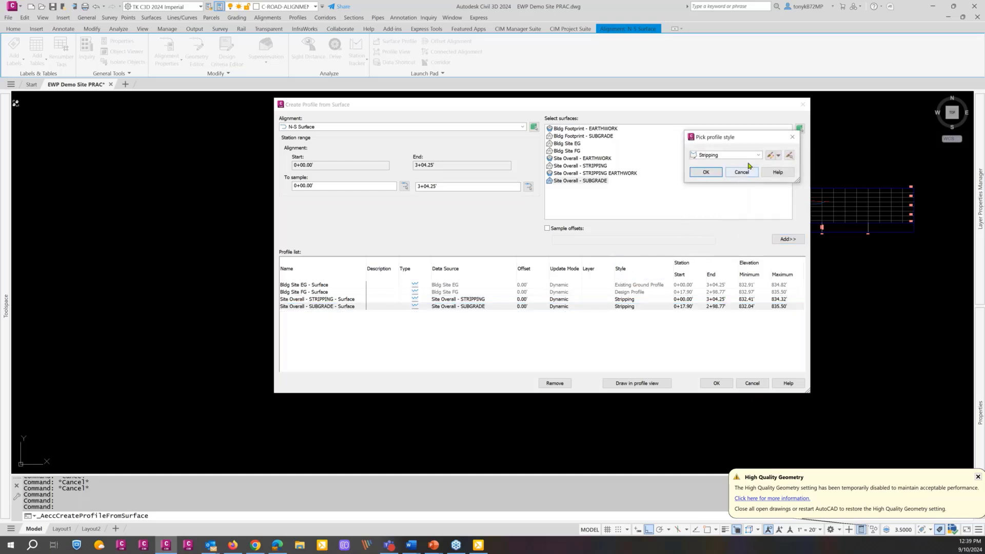
left_click(753, 156)
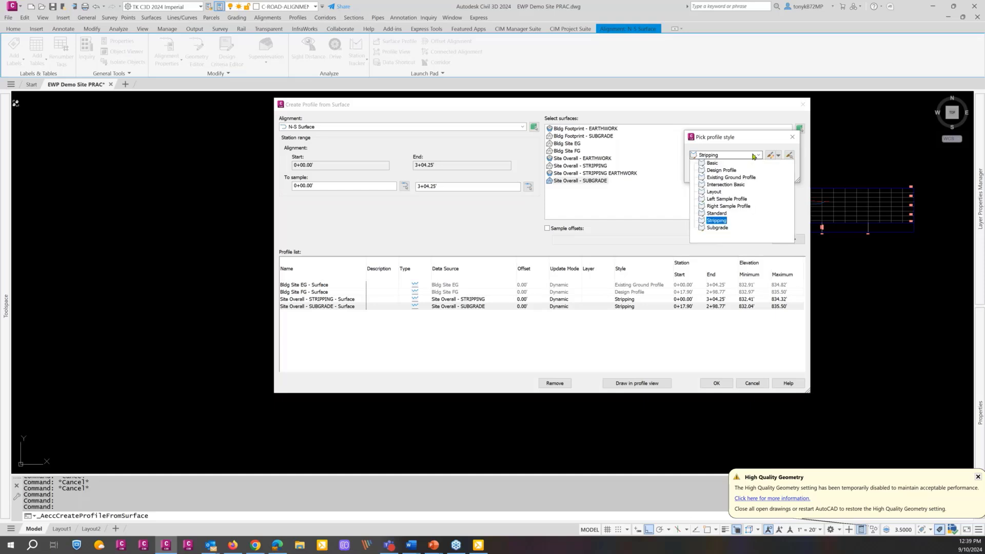
left_click(713, 229)
left_click(707, 171)
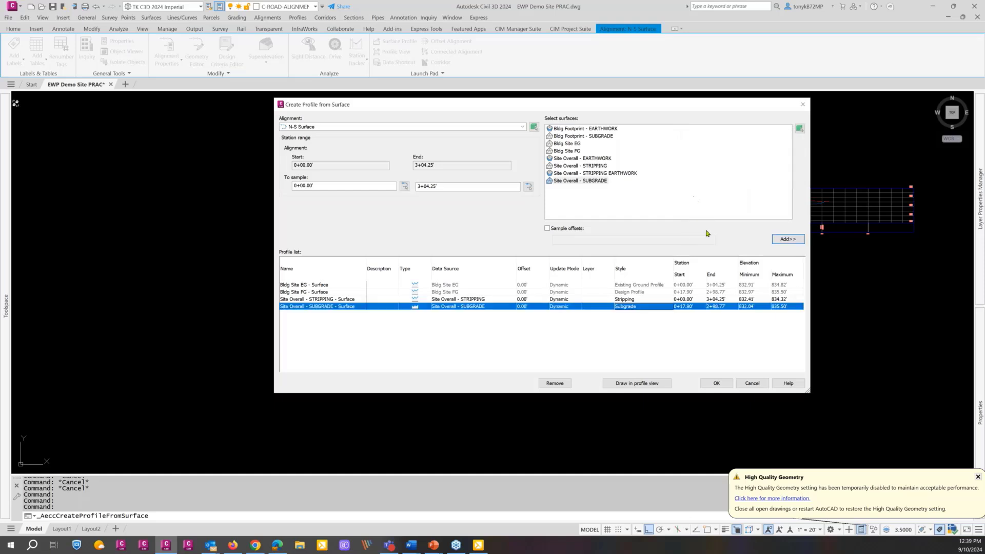
left_click(716, 383)
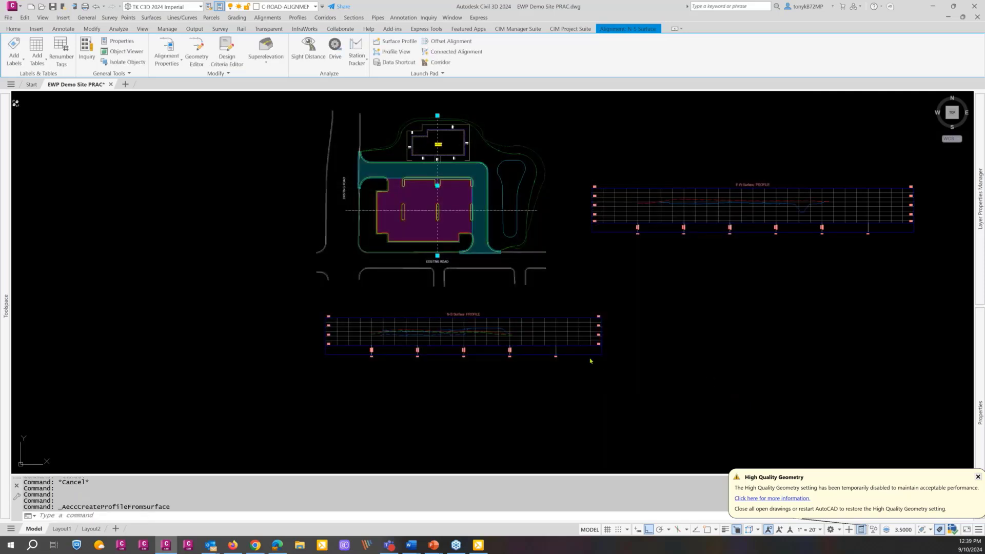
left_click(648, 384)
key("Escape")
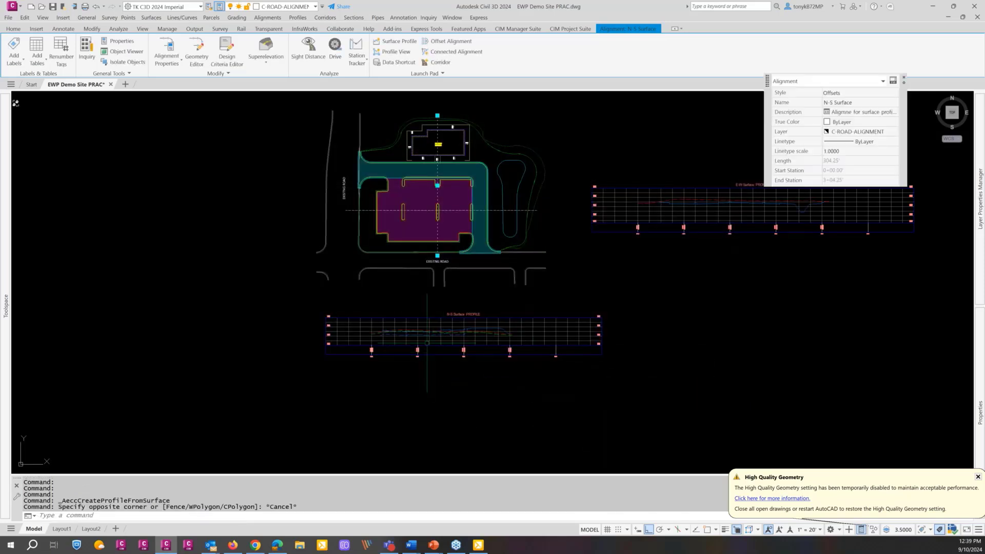
Examine the stripping and subgrade lines against existing and finished ground in the N-S Surface profile view
scroll(432, 354, "up", 5)
key("Escape")
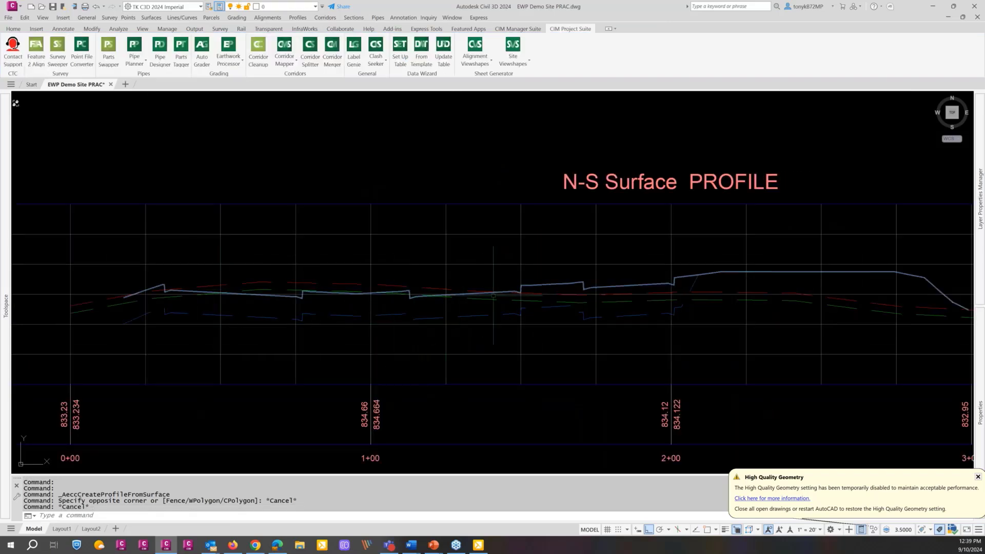
mouse_move(652, 283)
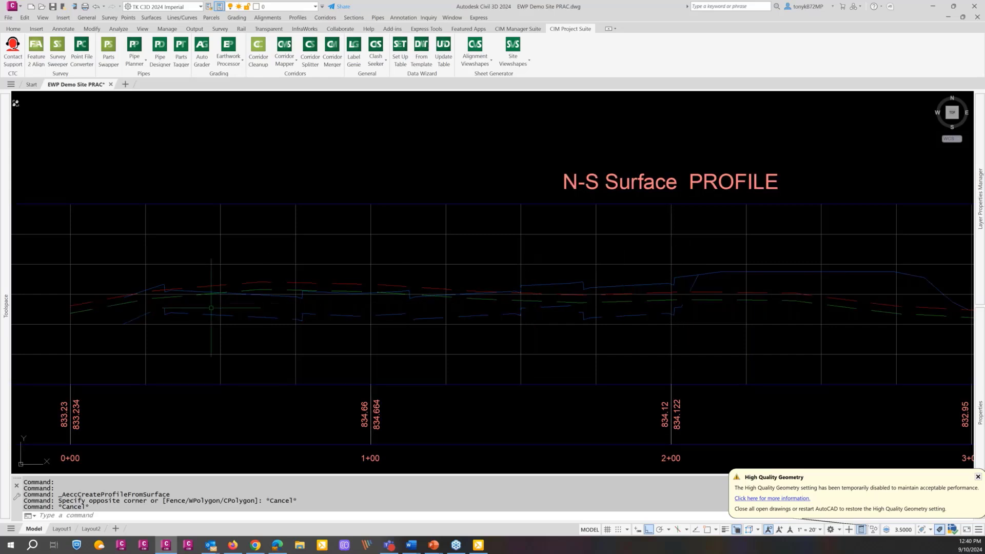
scroll(598, 308, "down", 2)
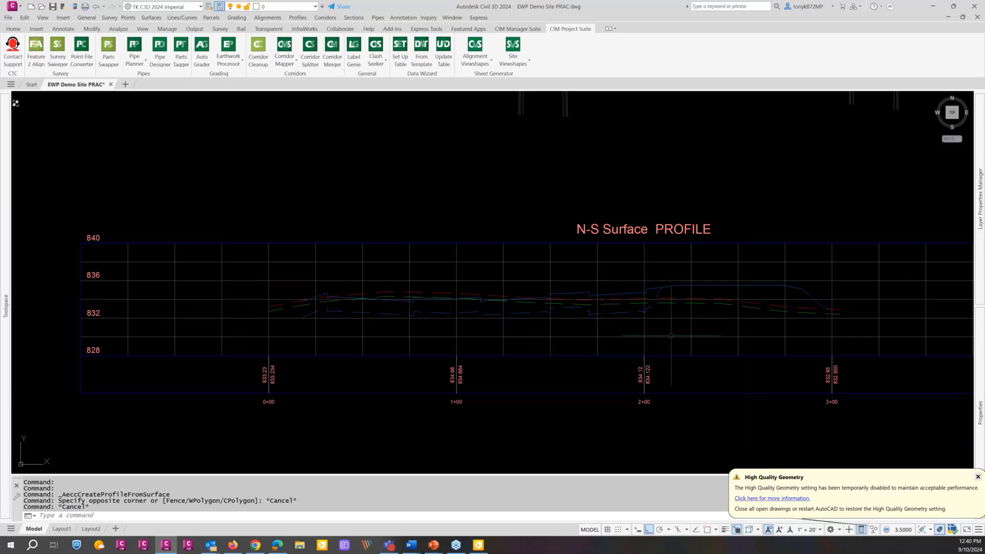
scroll(620, 330, "down", 1)
key("Escape")
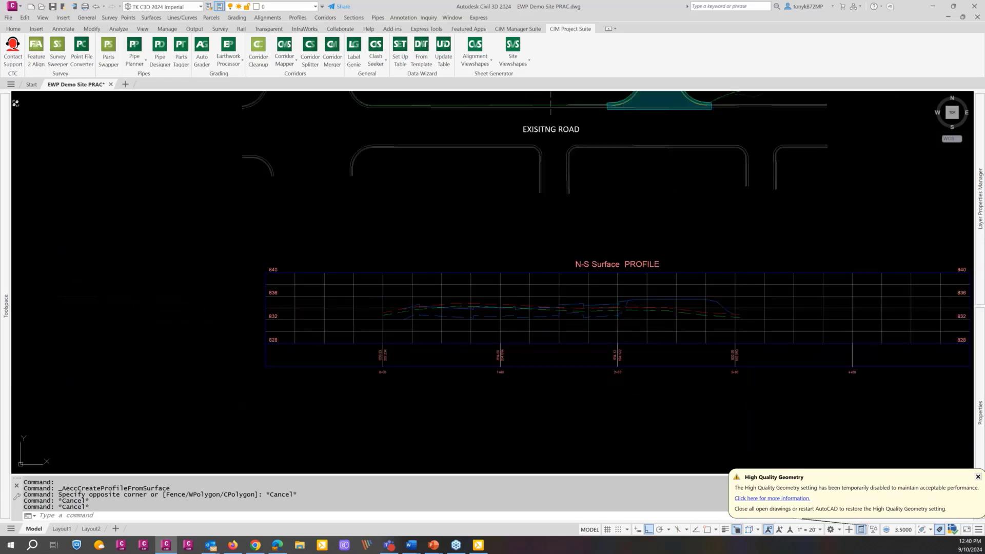
Examine the N-S alignment's path through the building, drive and parking areas on the site plan alongside its profile view
scroll(590, 323, "down", 3)
key("Escape")
middle_click_drag(574, 293, 550, 309)
key("Escape")
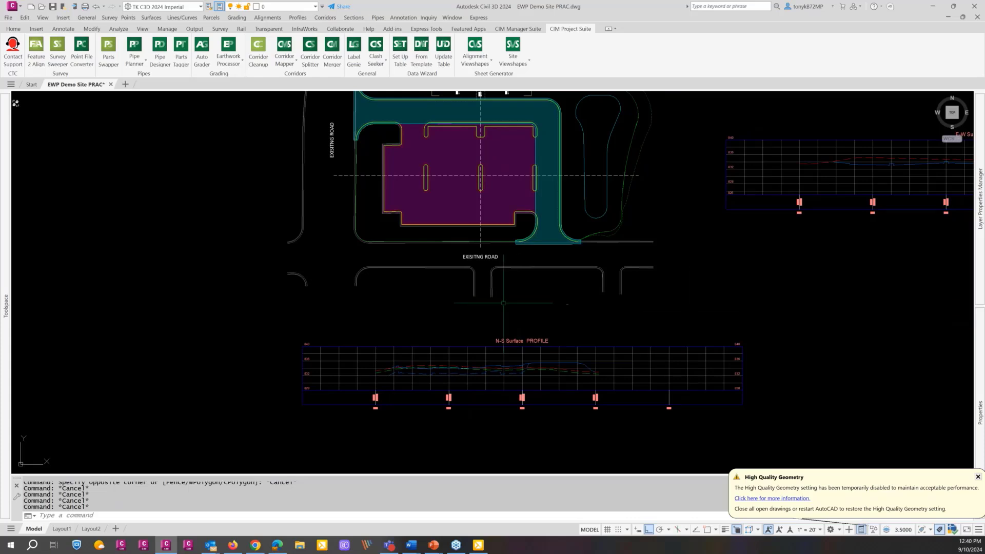
scroll(454, 297, "down", 2)
scroll(483, 256, "up", 4)
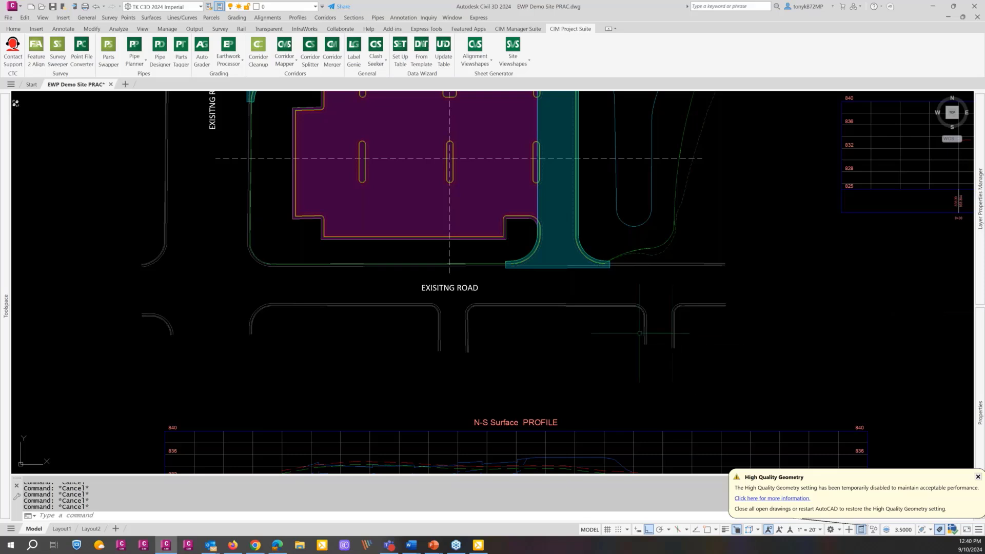
scroll(616, 340, "down", 2)
scroll(615, 338, "down", 2)
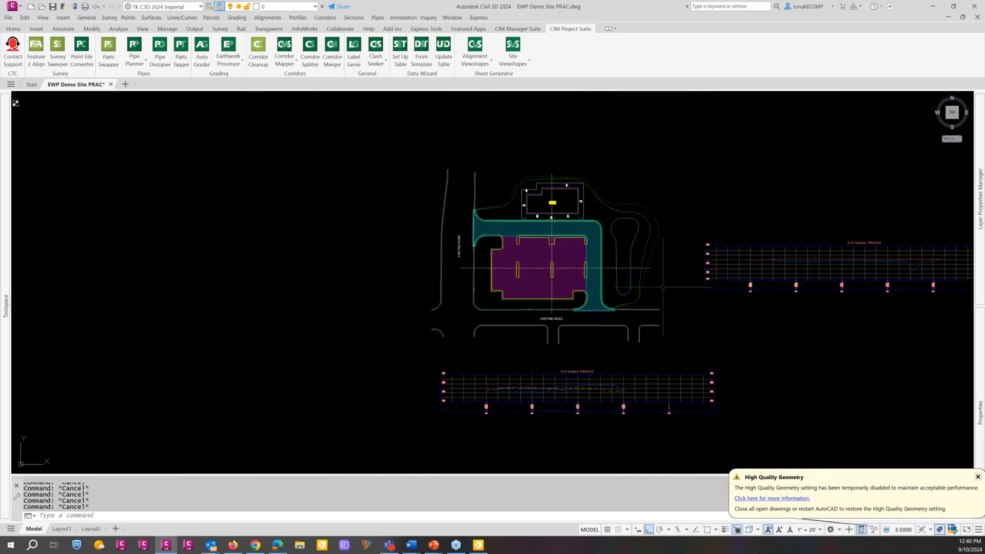
middle_click_drag(657, 277, 561, 292)
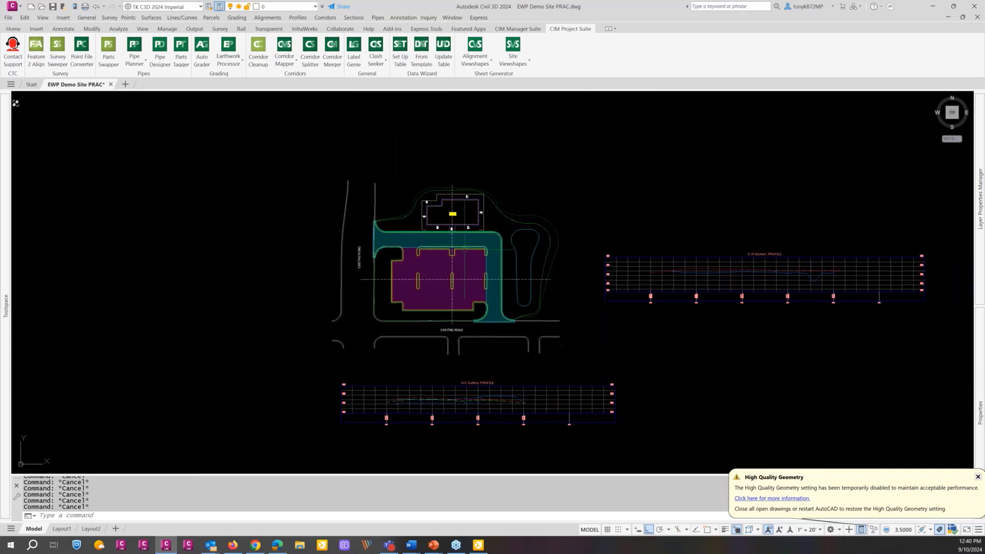
scroll(451, 218, "up", 3)
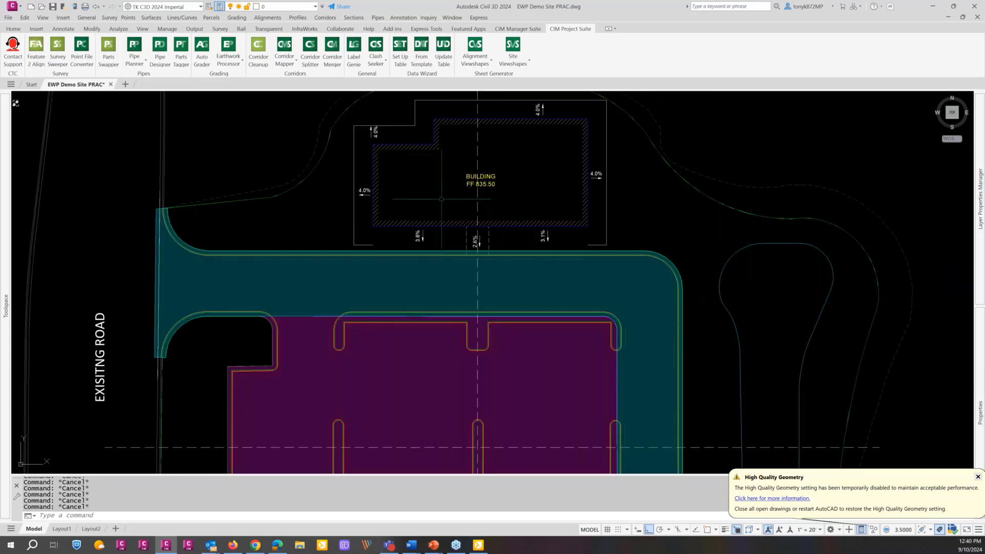
scroll(438, 218, "down", 5)
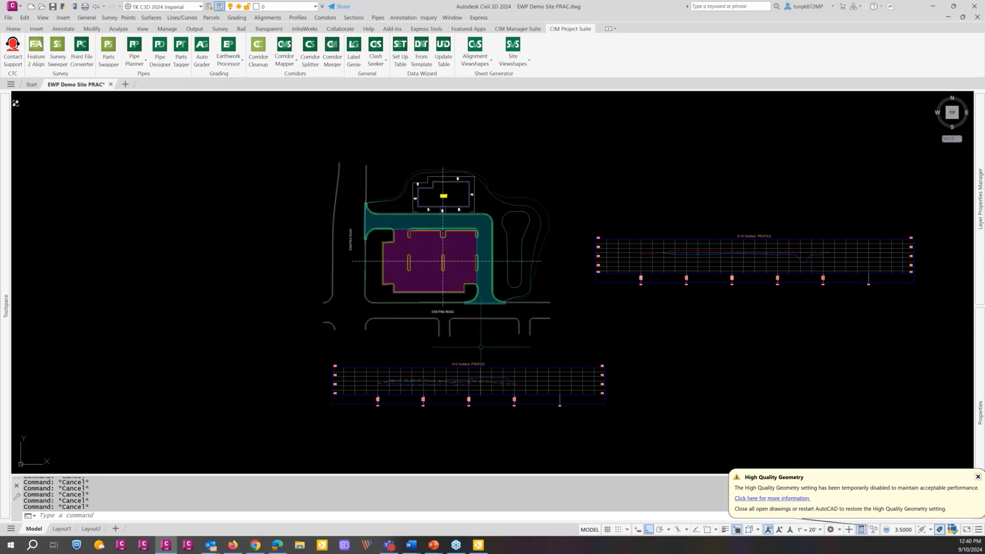
scroll(478, 343, "up", 2)
scroll(478, 347, "down", 2)
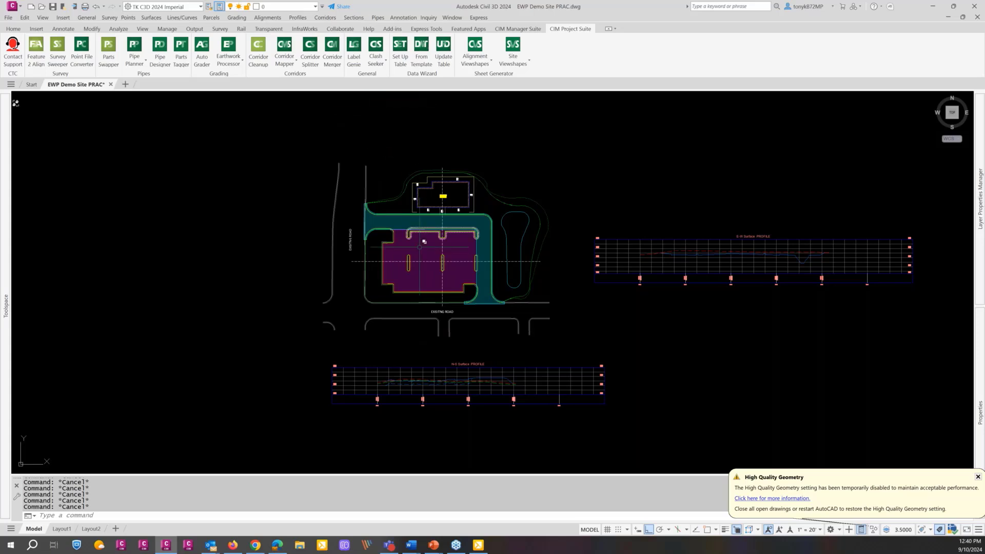
Add the Bldg Footprint - SUBGRADE surface to the profile list of the N-S Surface alignment
left_click(442, 299)
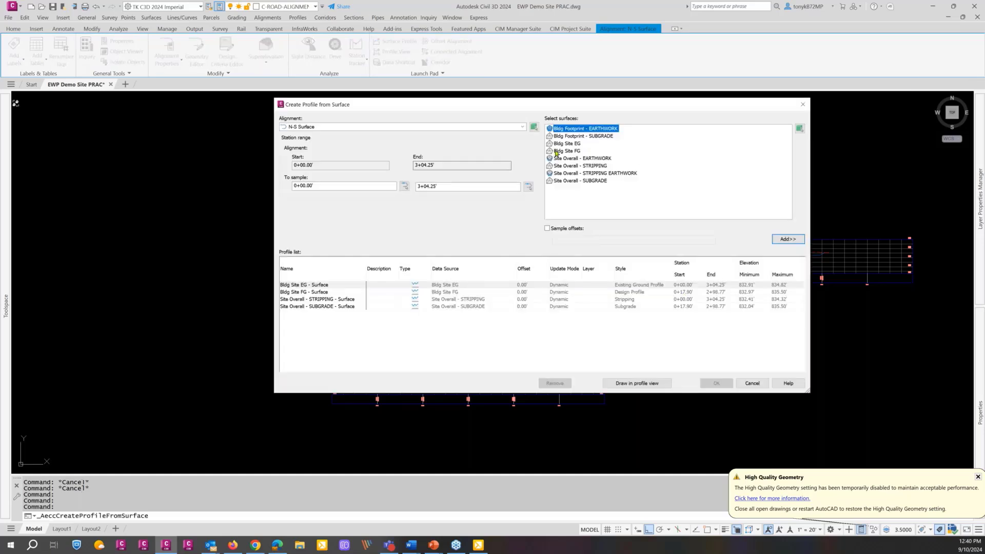
left_click(594, 137)
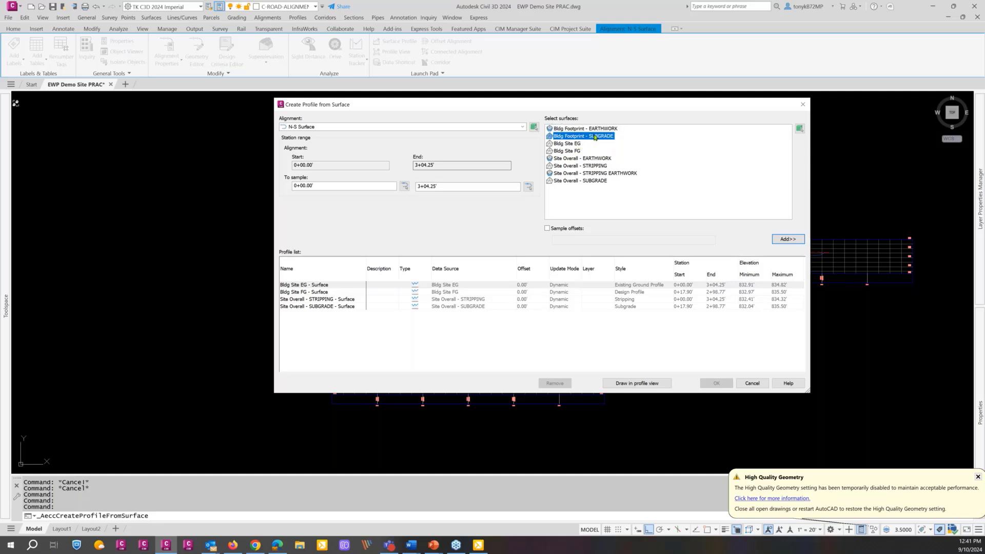
left_click(788, 239)
Set the Bldg Footprint - SUBGRADE profile's style to Subgrade and create the surface profile
left_click(654, 314)
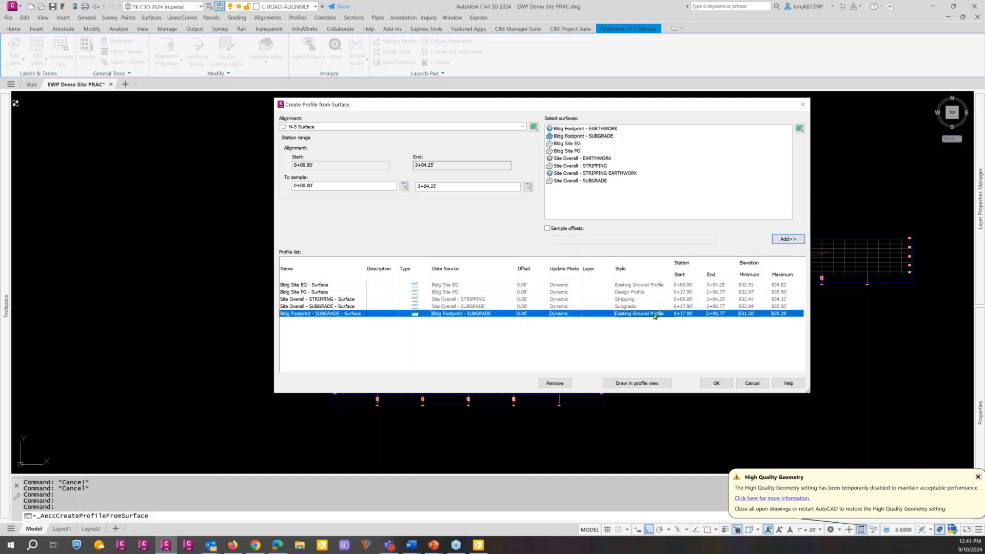
left_click(655, 315)
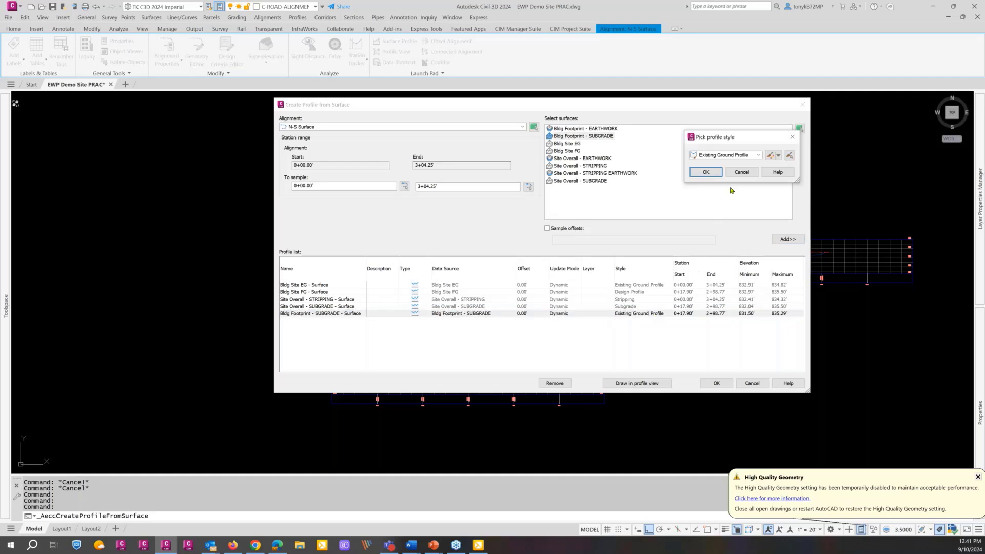
left_click(758, 155)
left_click(717, 227)
key("Return")
left_click(713, 384)
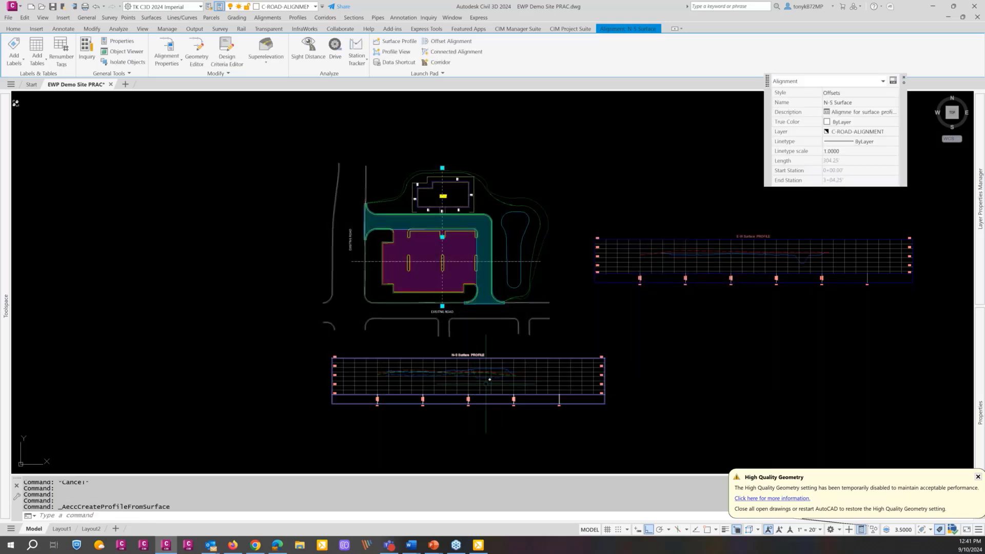
Examine the building footprint subgrade line against the other surface lines in the N-S Surface profile view and the site plan
scroll(490, 383, "up", 10)
key("Escape")
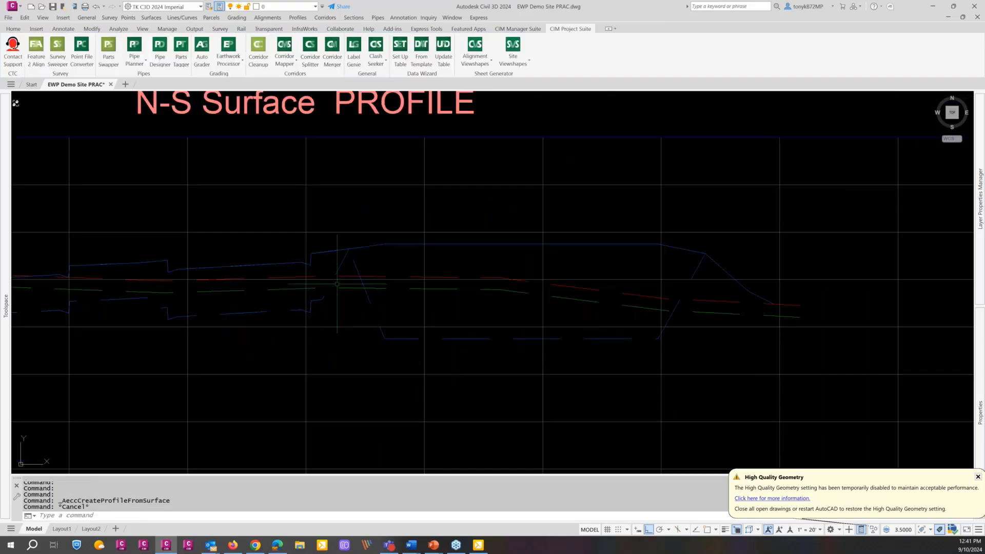
scroll(322, 259, "down", 5)
scroll(323, 259, "down", 2)
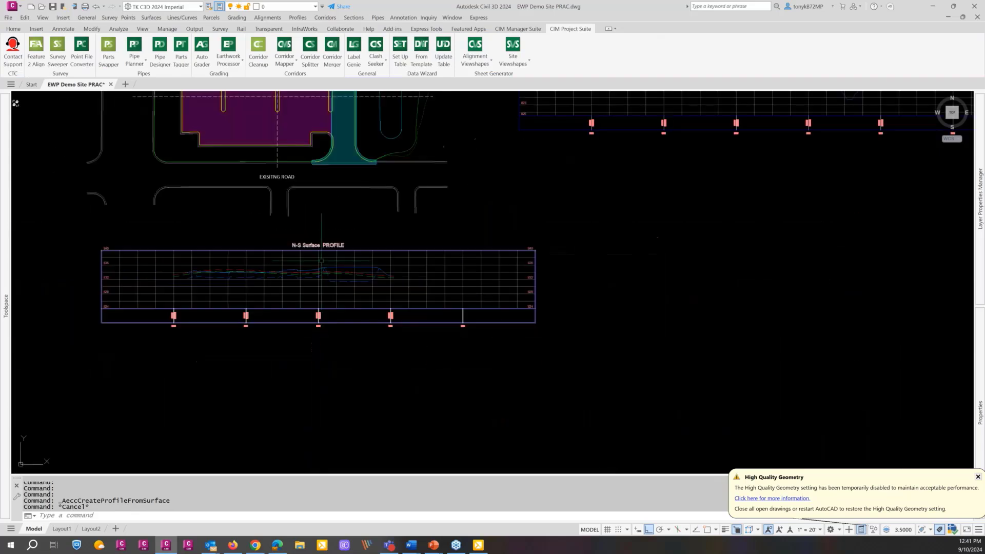
middle_click_drag(338, 239, 360, 339)
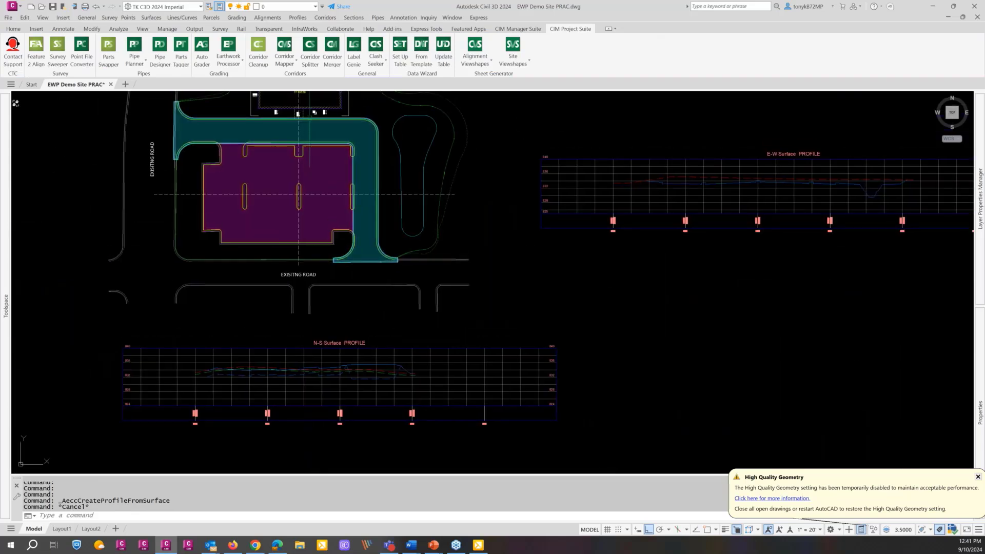
scroll(356, 382, "up", 6)
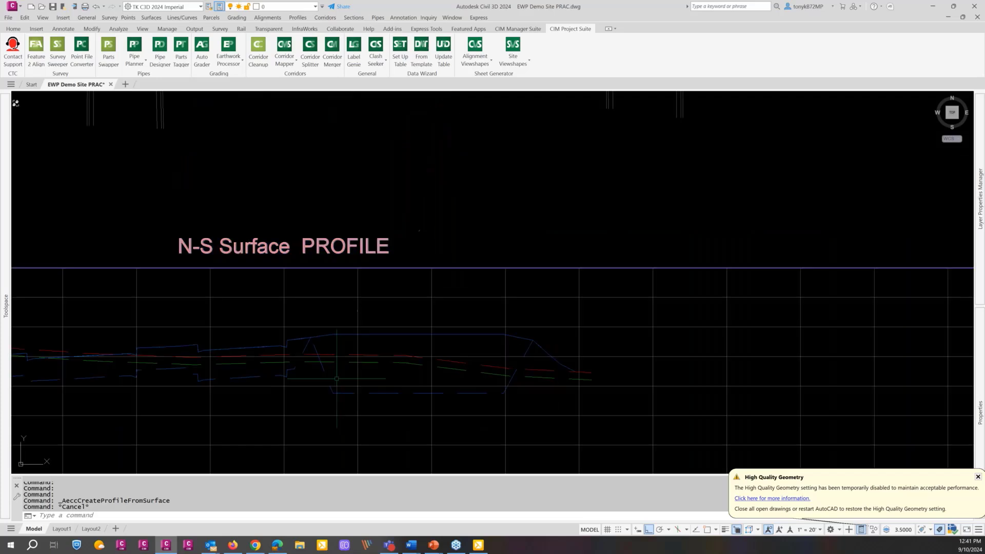
key("Escape")
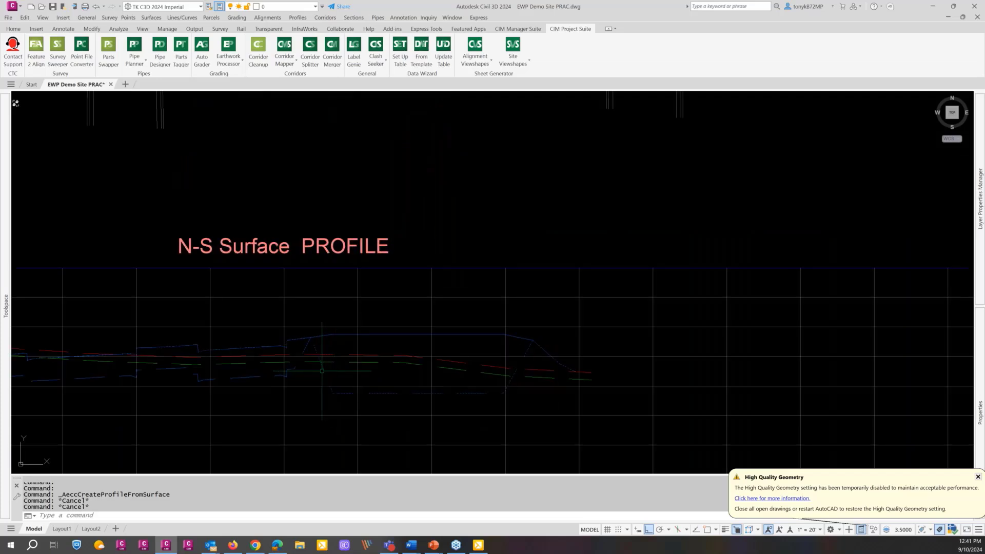
left_click(321, 371)
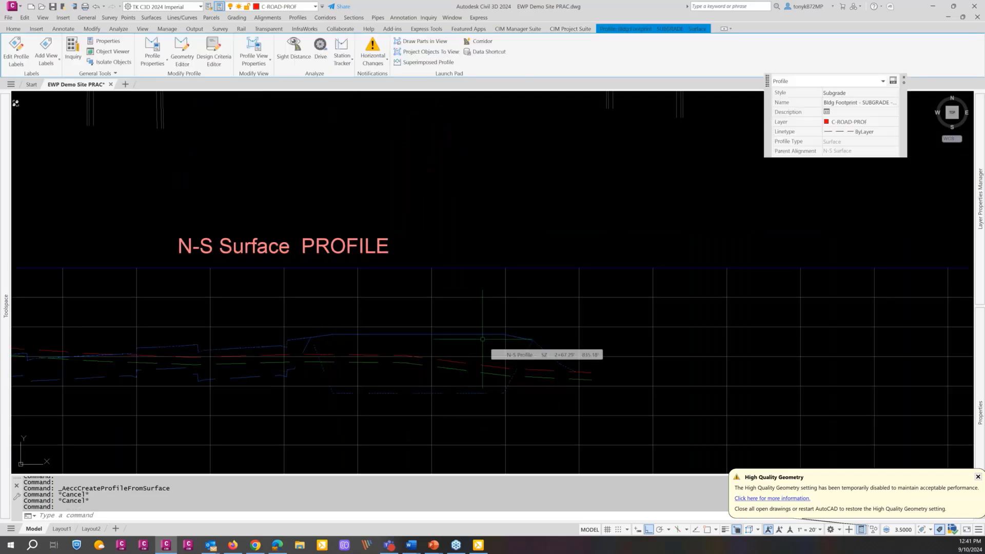
scroll(456, 341, "down", 6)
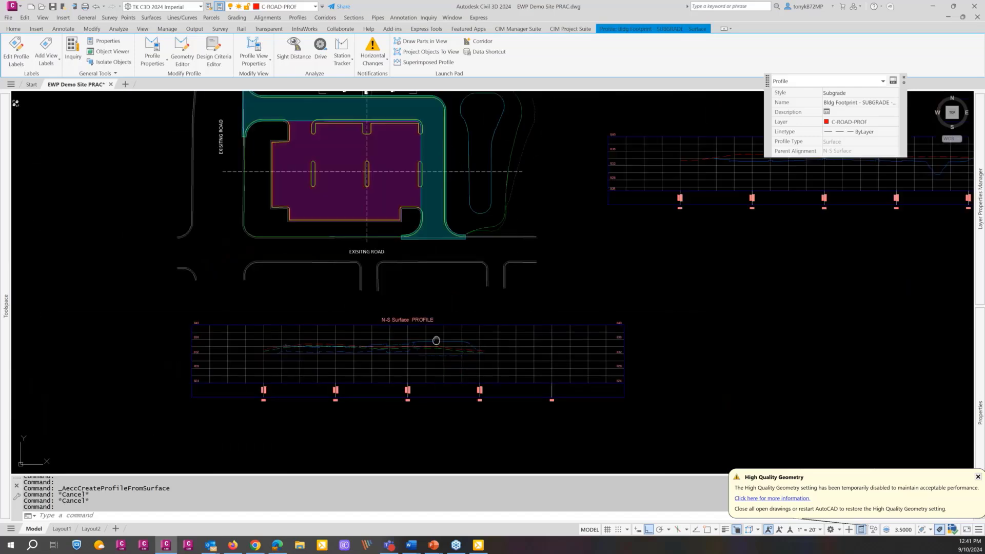
middle_click_drag(436, 340, 492, 305)
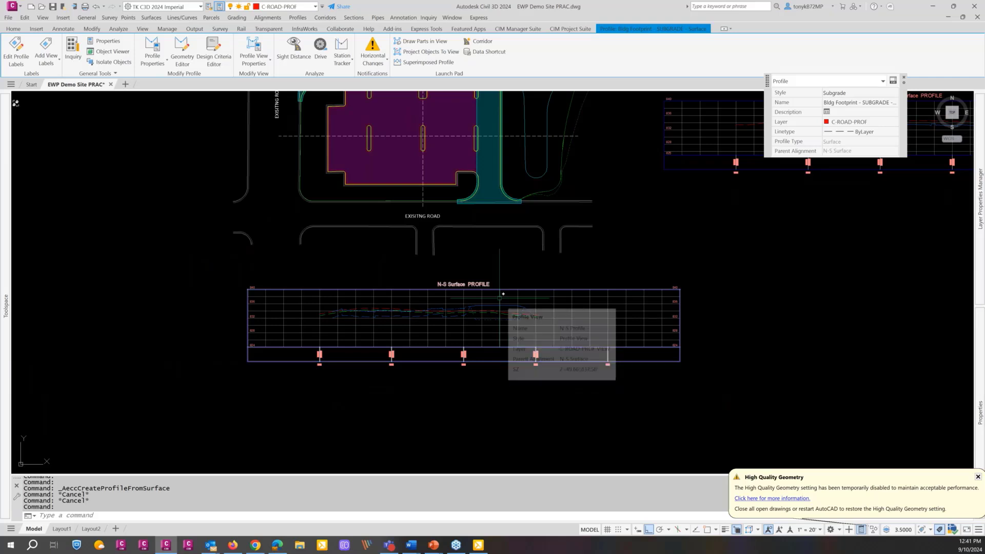
key("Escape")
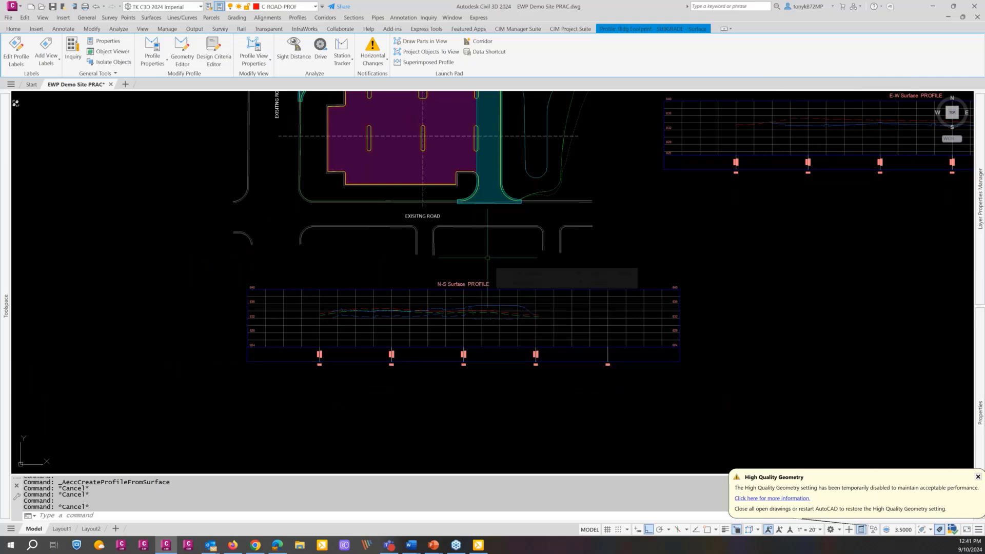
mouse_move(489, 254)
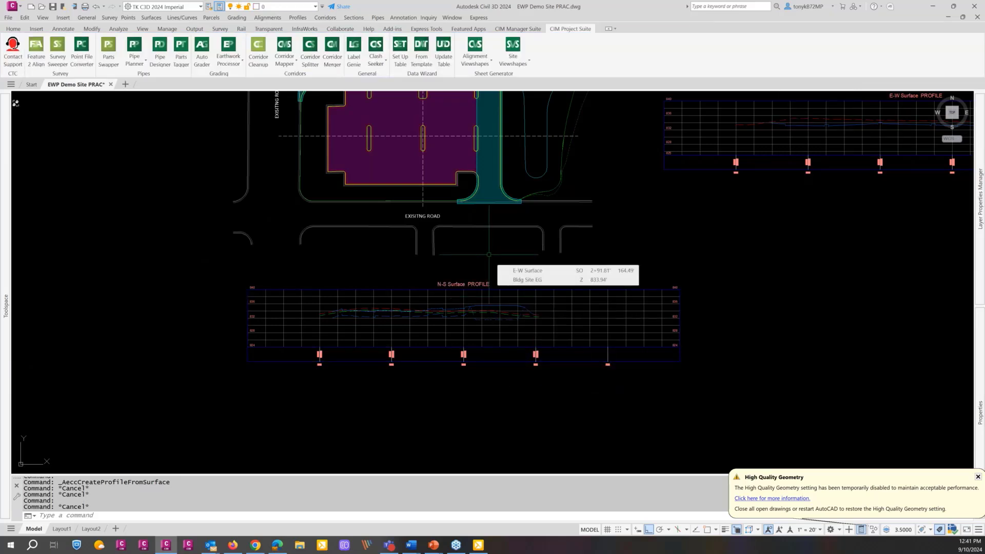